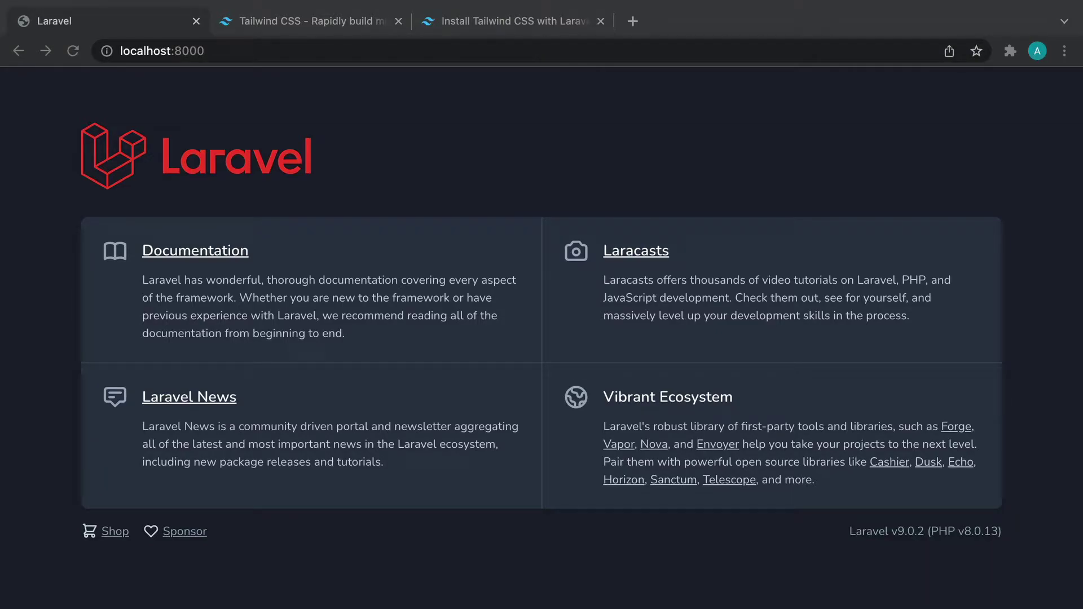
# Glance at the Tailwind site, then open resources/views/welcome.blade.php with the file tree shown
pyautogui.click(335, 163)
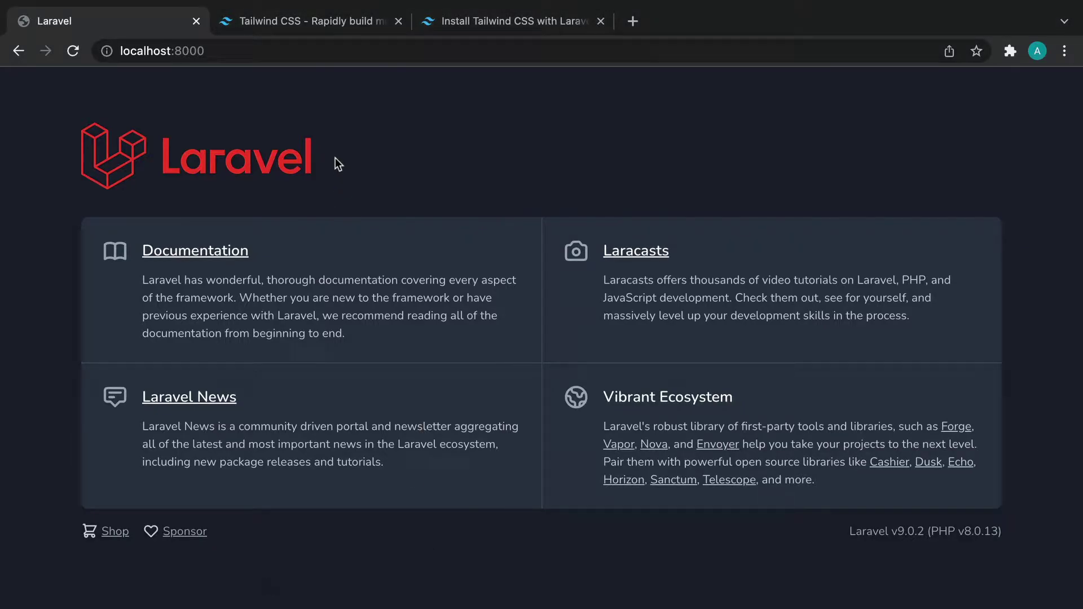
pyautogui.click(340, 31)
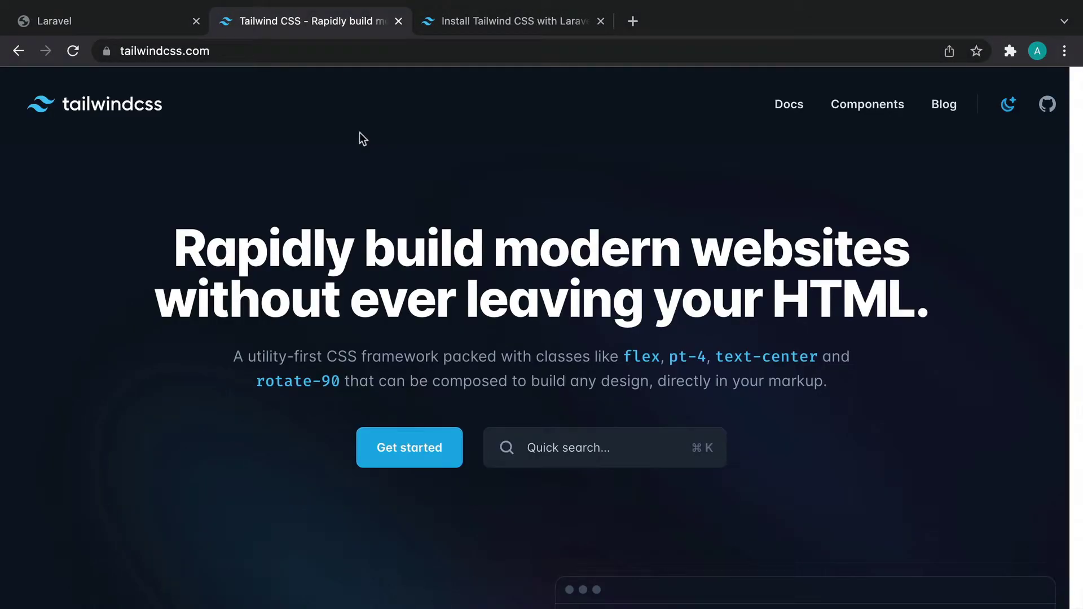
pyautogui.click(173, 31)
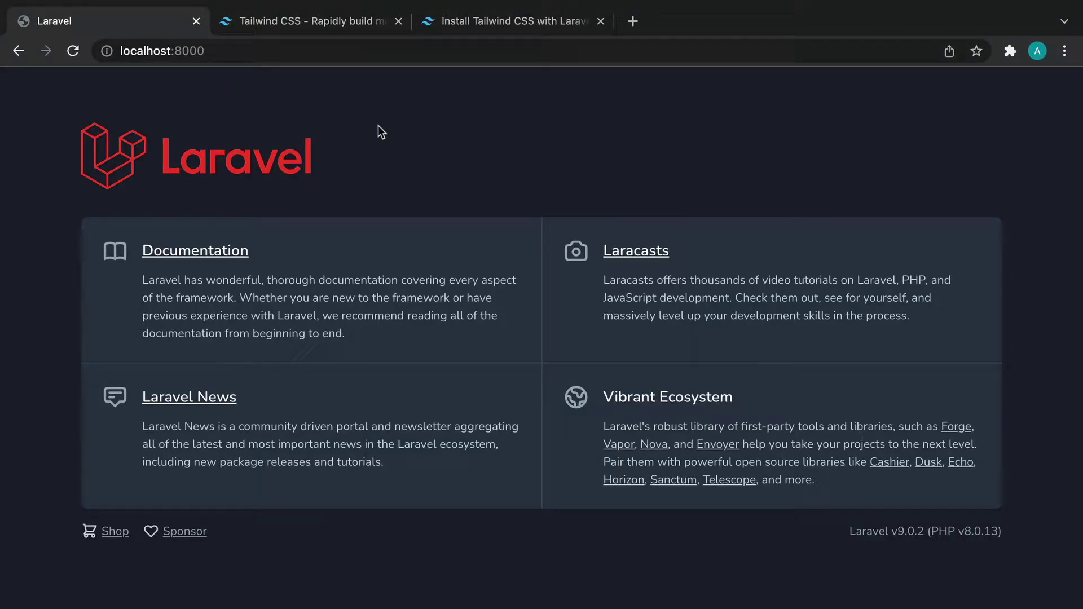
pyautogui.press('super+p')
pyautogui.write('welco')
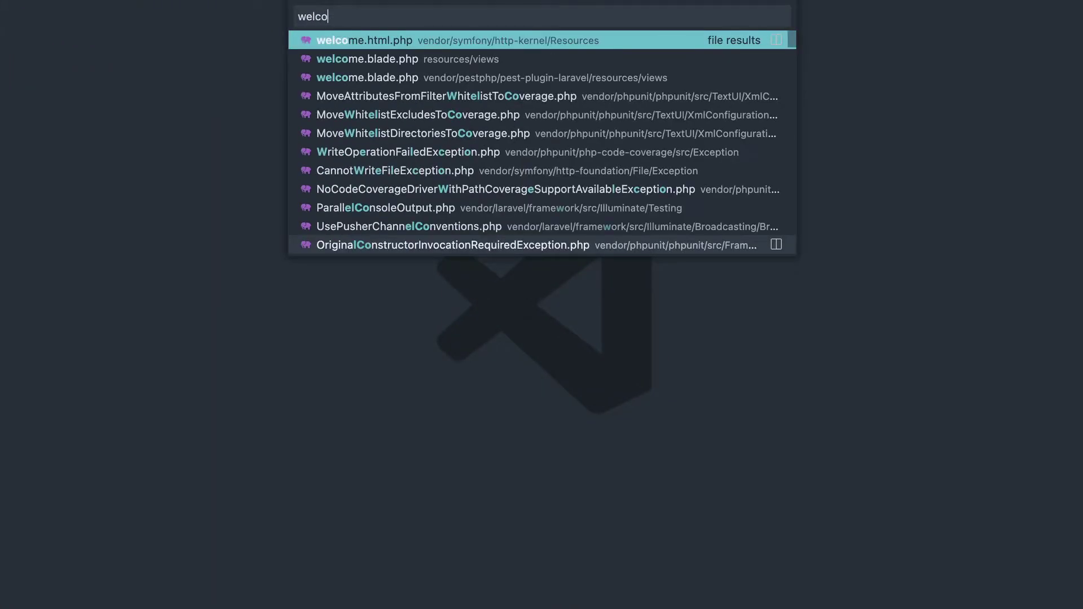
pyautogui.write('me')
pyautogui.press('Down')
pyautogui.press('Return')
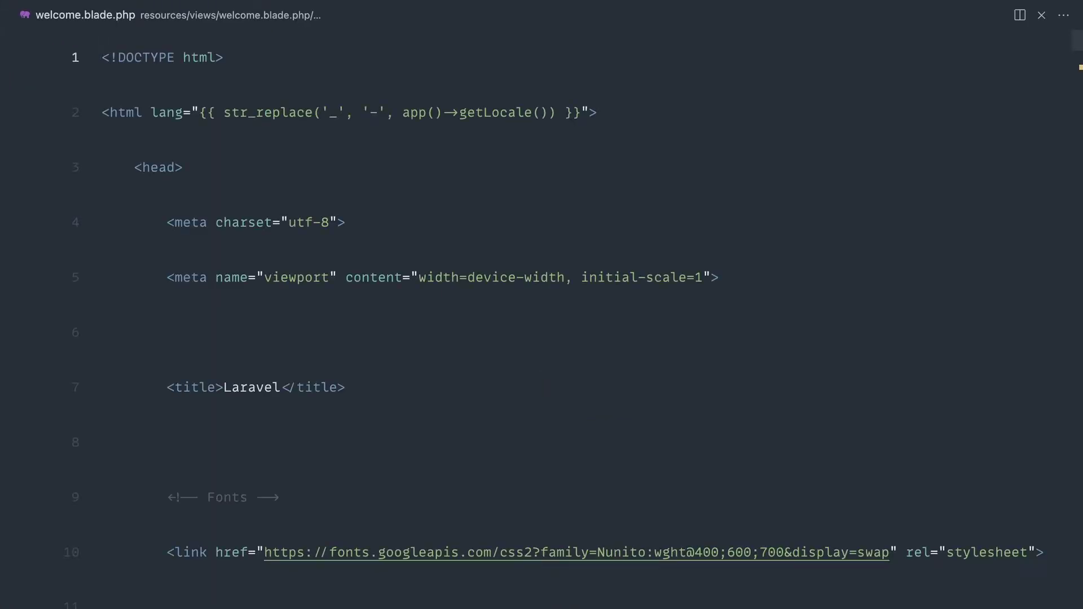
pyautogui.press('super+b')
# Replace the welcome markup with an HTML boilerplate titled 'Bookfriends' and save
pyautogui.press('super+a')
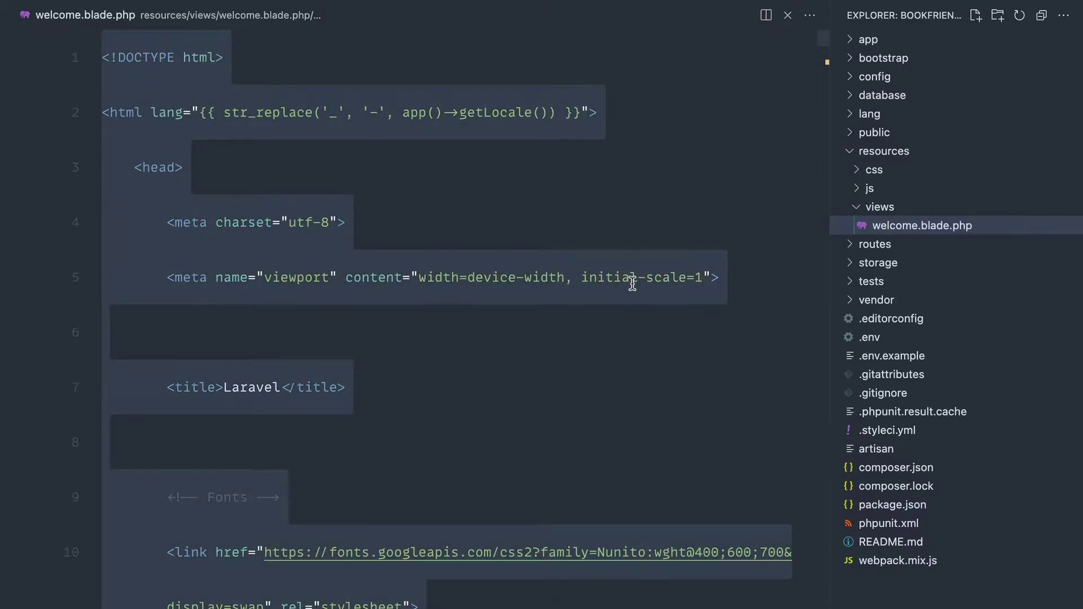
pyautogui.press('BackSpace')
pyautogui.write('!')
pyautogui.press('Return')
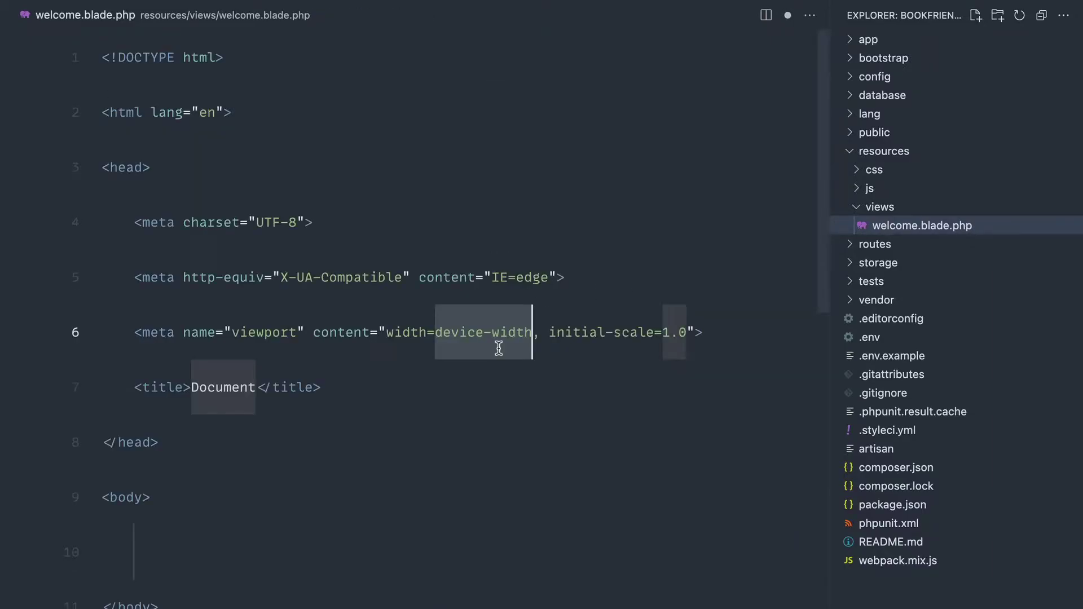
pyautogui.write('Book')
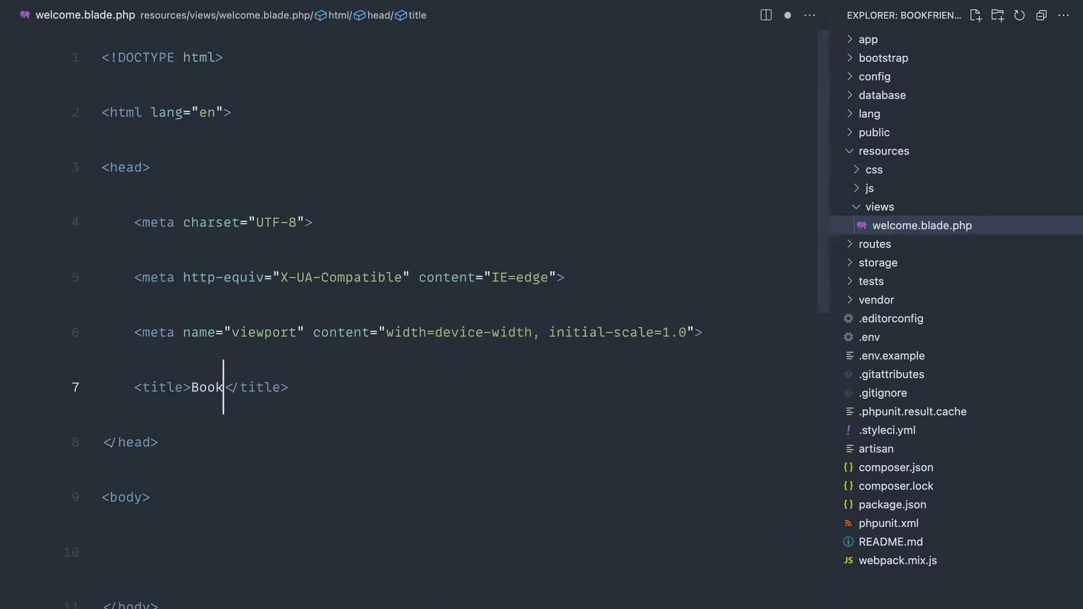
pyautogui.write('friends')
pyautogui.press('super+s')
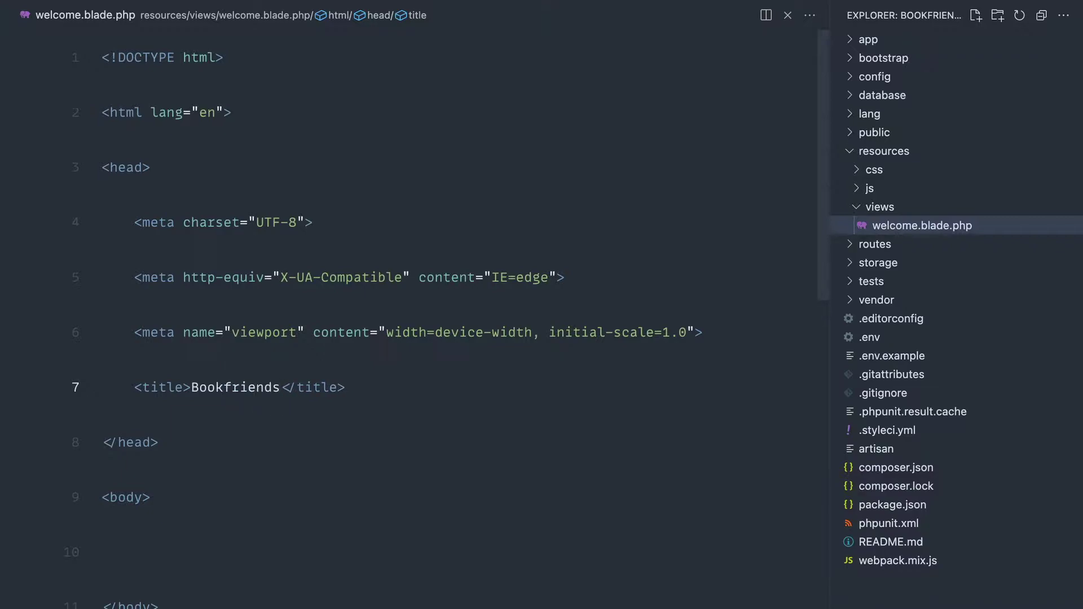
# Rename welcome.blade.php to home.blade.php in the file tree
pyautogui.click(891, 230)
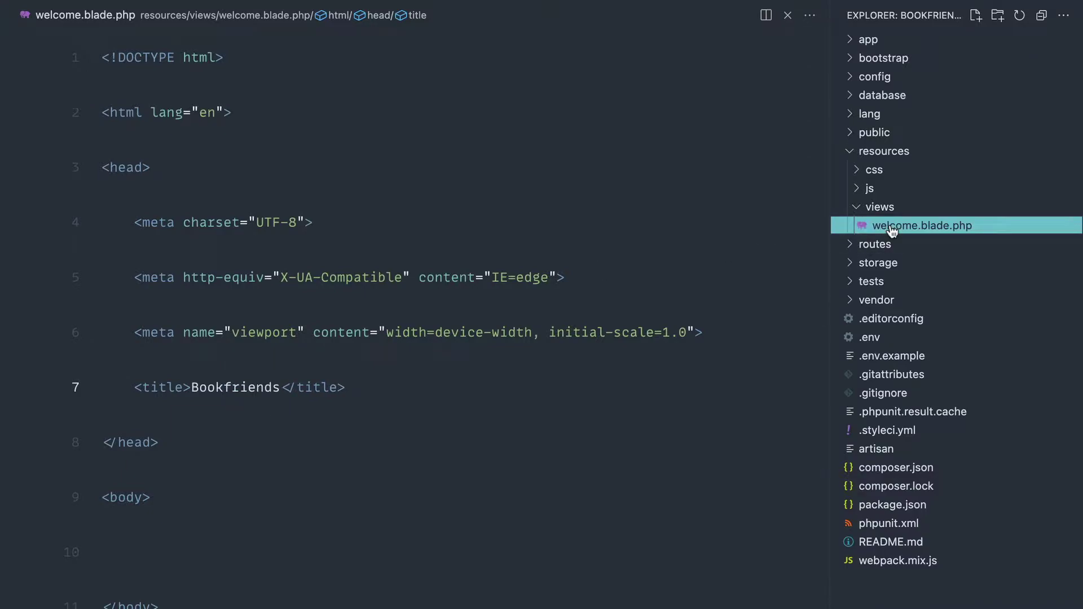
pyautogui.press('Return')
pyautogui.press('Left')
pyautogui.hotkey('alt', 'Right')
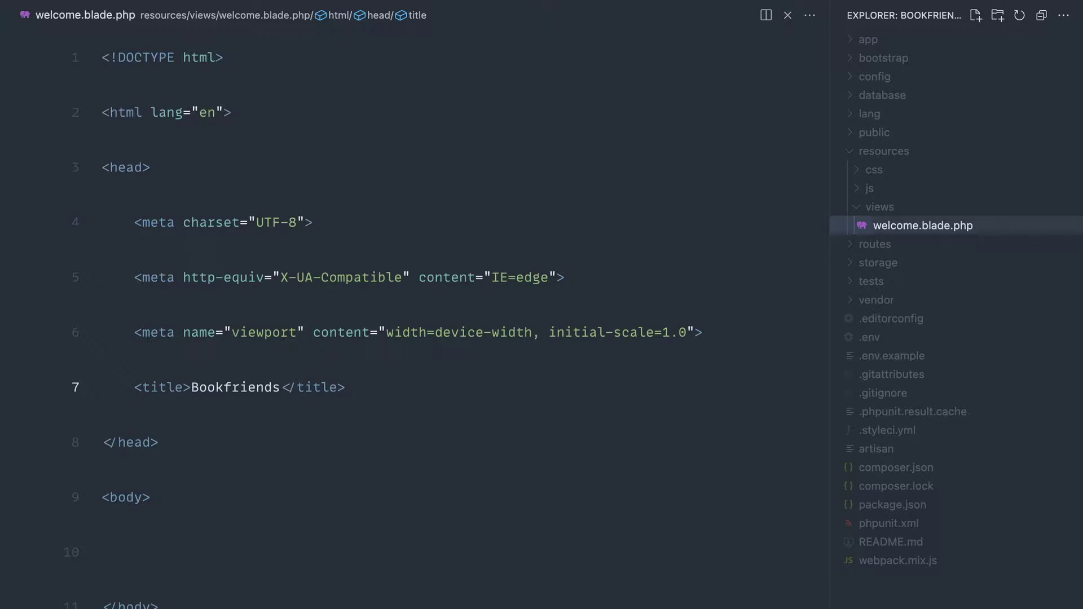
pyautogui.hotkey('shift', 'Home')
pyautogui.write('home')
pyautogui.press('Return')
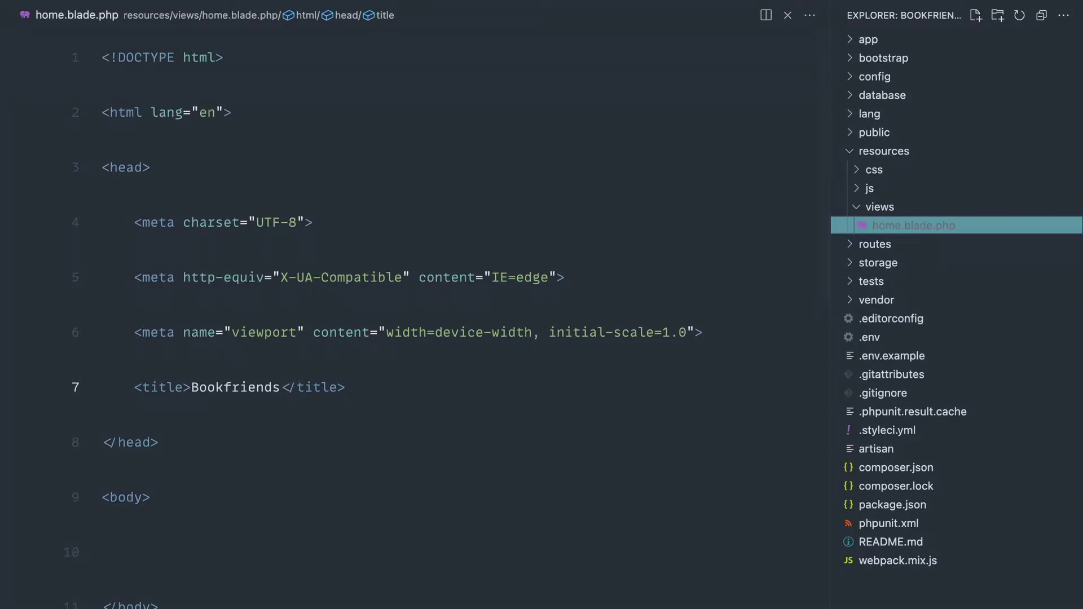
# Run php artisan make:controller HomeController in the terminal, then hide the terminal
pyautogui.hotkey('ctrl', '`')
pyautogui.write('php artis')
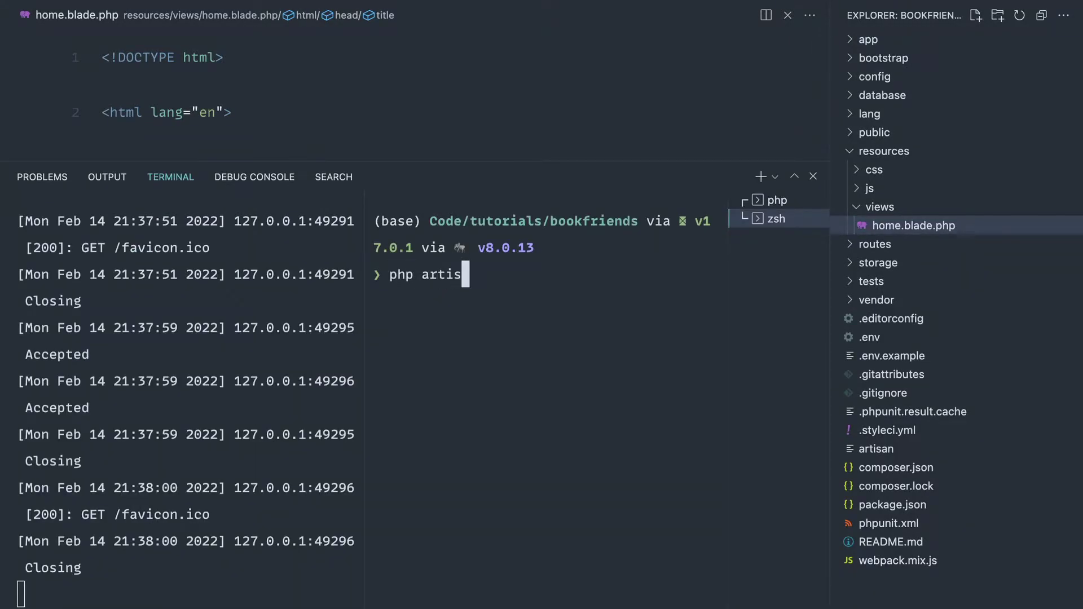
pyautogui.write('an make:control')
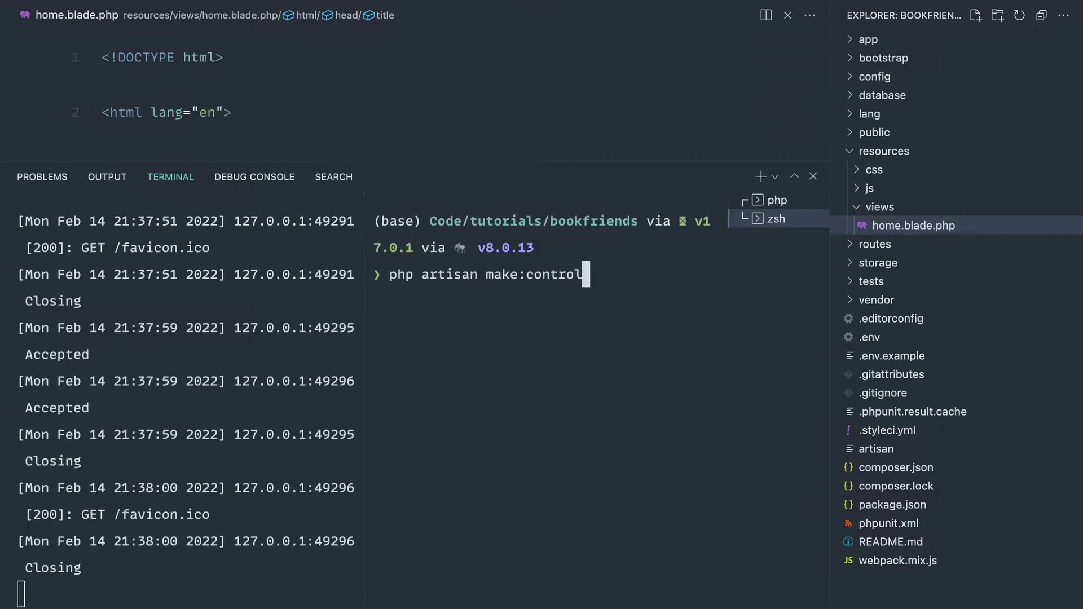
pyautogui.write('ler HomeContro')
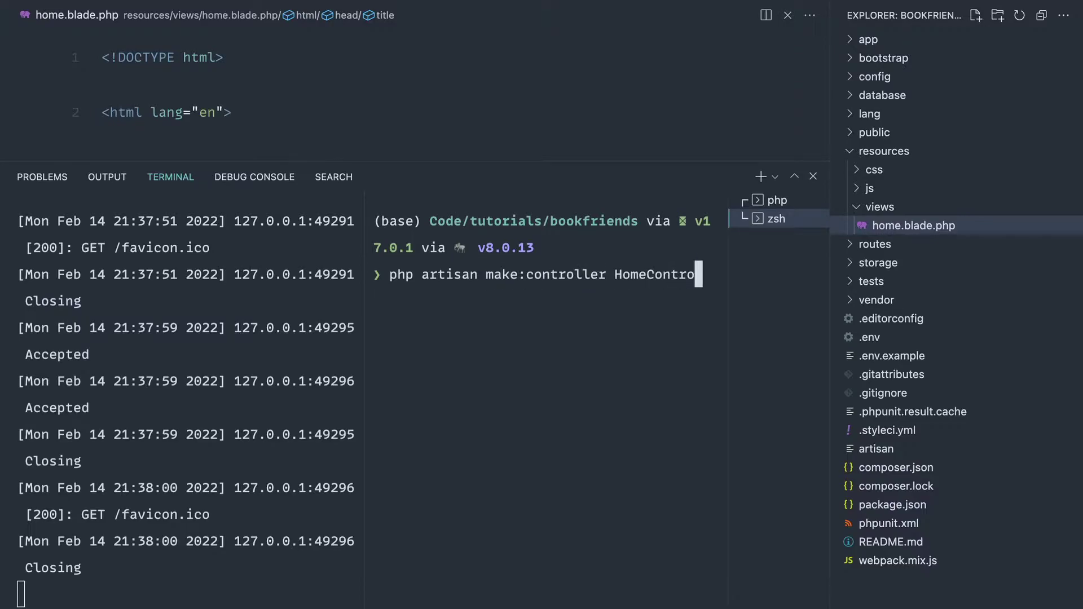
pyautogui.write('ller')
pyautogui.press('Return')
pyautogui.hotkey('ctrl', '`')
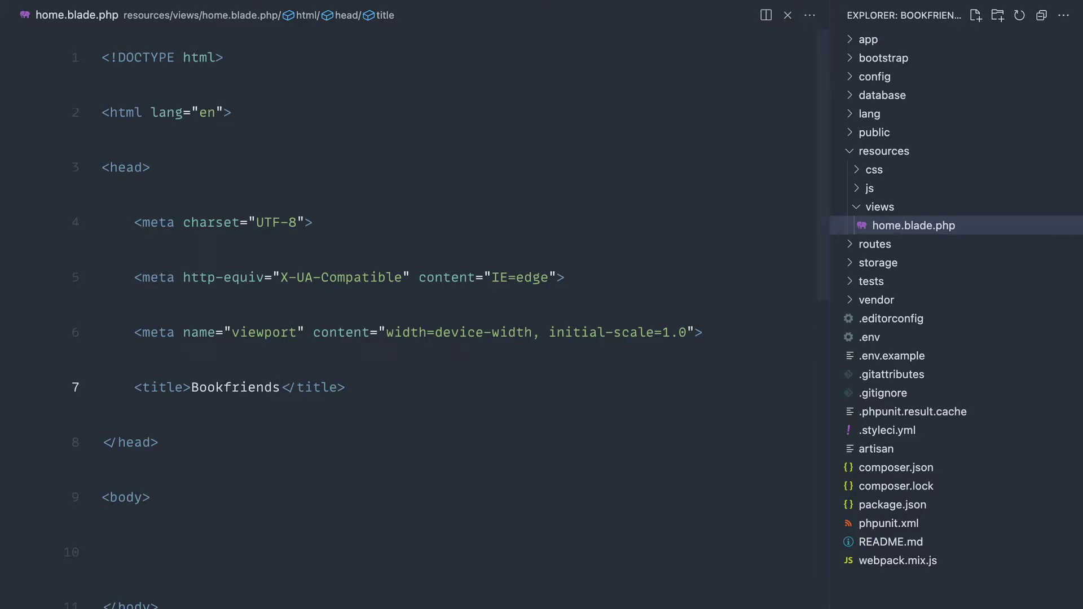
# In routes/web.php, replace the root route's closure with HomeController::class and save
pyautogui.hotkey('ctrl', 'p')
pyautogui.write('routes/web')
pyautogui.press('Return')
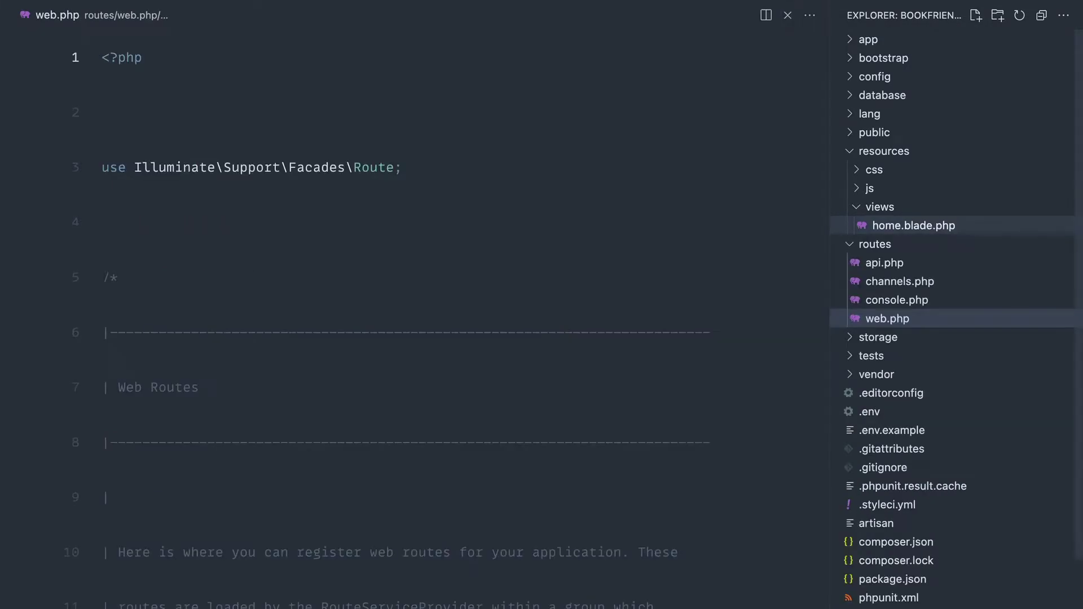
pyautogui.hotkey('ctrl', 'End')
pyautogui.press('Up')
pyautogui.press('Up')
pyautogui.press('Up')
pyautogui.press('Down')
pyautogui.press('Down')
pyautogui.press('Down')
pyautogui.press('Down')
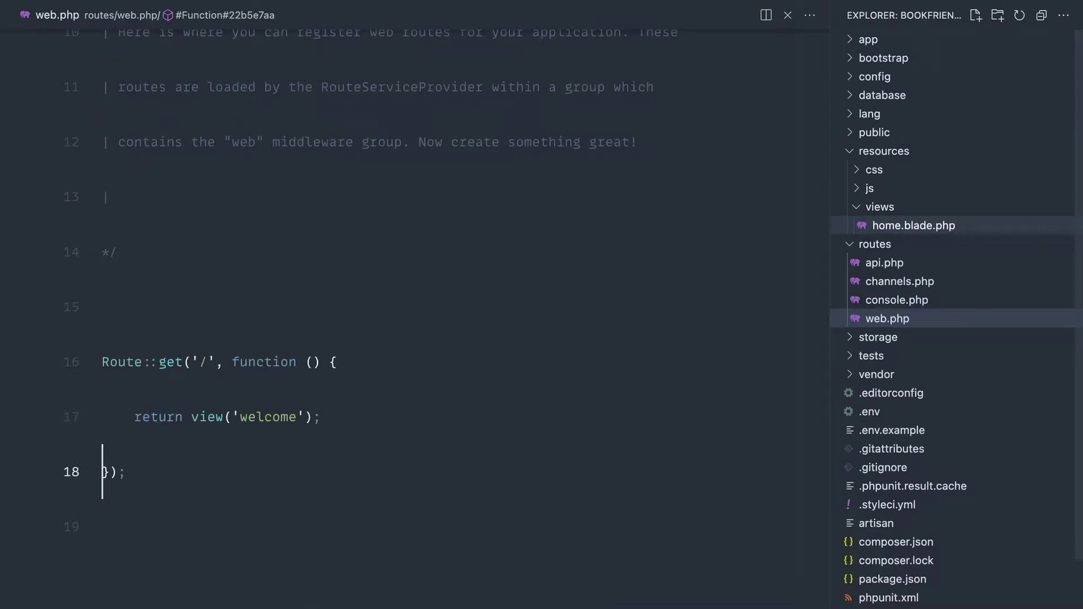
pyautogui.hotkey('shift', 'Up')
pyautogui.hotkey('shift', 'Up')
pyautogui.hotkey('ctrl', 'shift', 'Right')
pyautogui.hotkey('ctrl', 'shift', 'Right')
pyautogui.hotkey('ctrl', 'shift', 'Right')
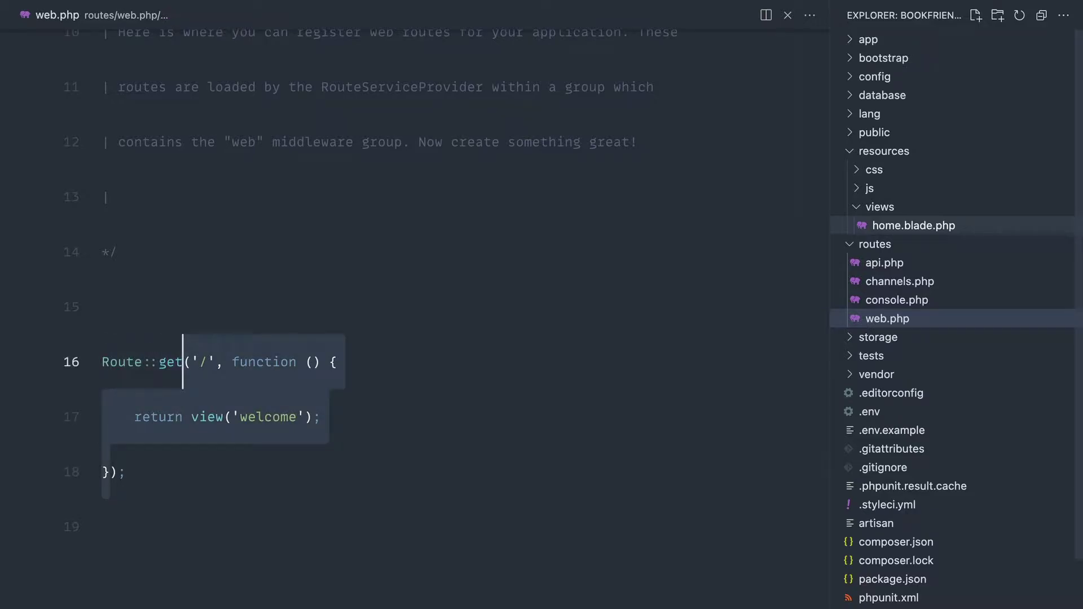
pyautogui.hotkey('ctrl', 'shift', 'Right')
pyautogui.hotkey('ctrl', 'shift', 'Right')
pyautogui.hotkey('shift', 'Left')
pyautogui.hotkey('shift', 'Left')
pyautogui.hotkey('shift', 'Left')
pyautogui.hotkey('shift', 'Left')
pyautogui.hotkey('shift', 'Left')
pyautogui.hotkey('shift', 'Left')
pyautogui.hotkey('shift', 'Left')
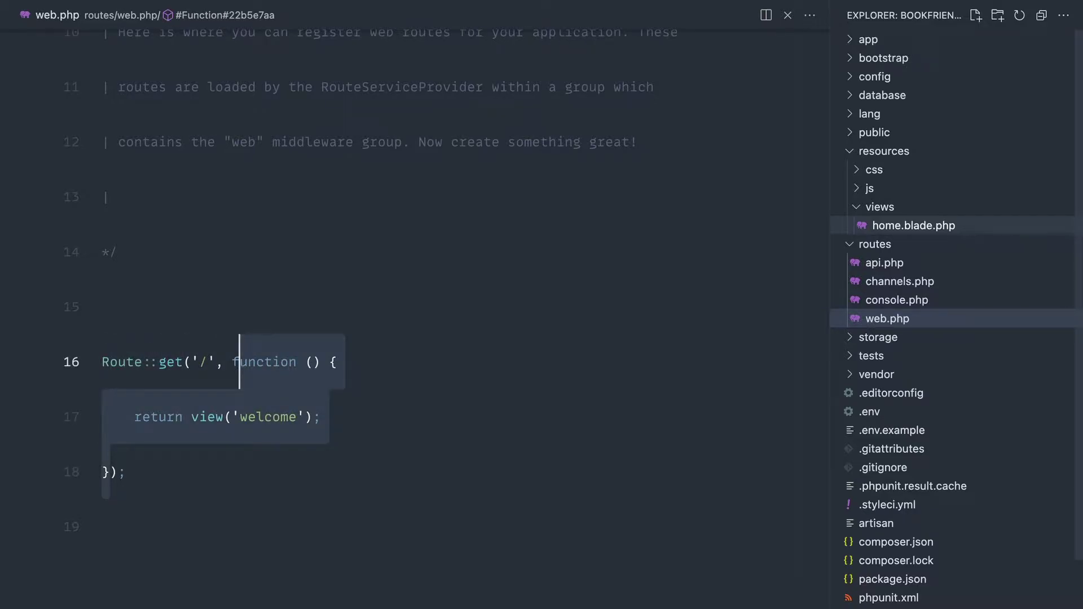
pyautogui.write('Home')
pyautogui.press('Return')
pyautogui.write(':')
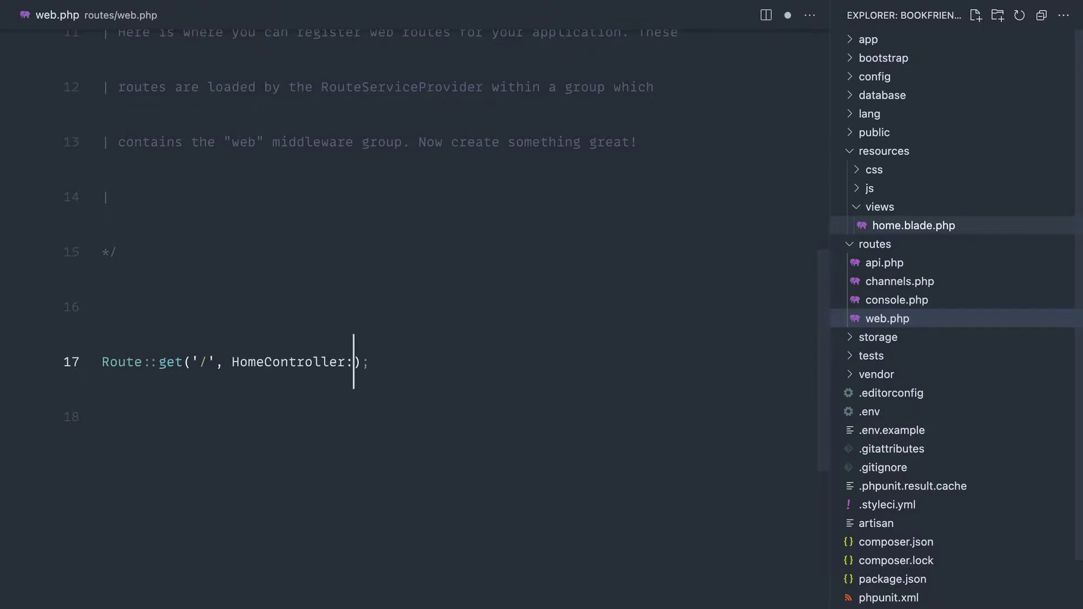
pyautogui.write(':class')
pyautogui.press('End')
pyautogui.hotkey('ctrl', 's')
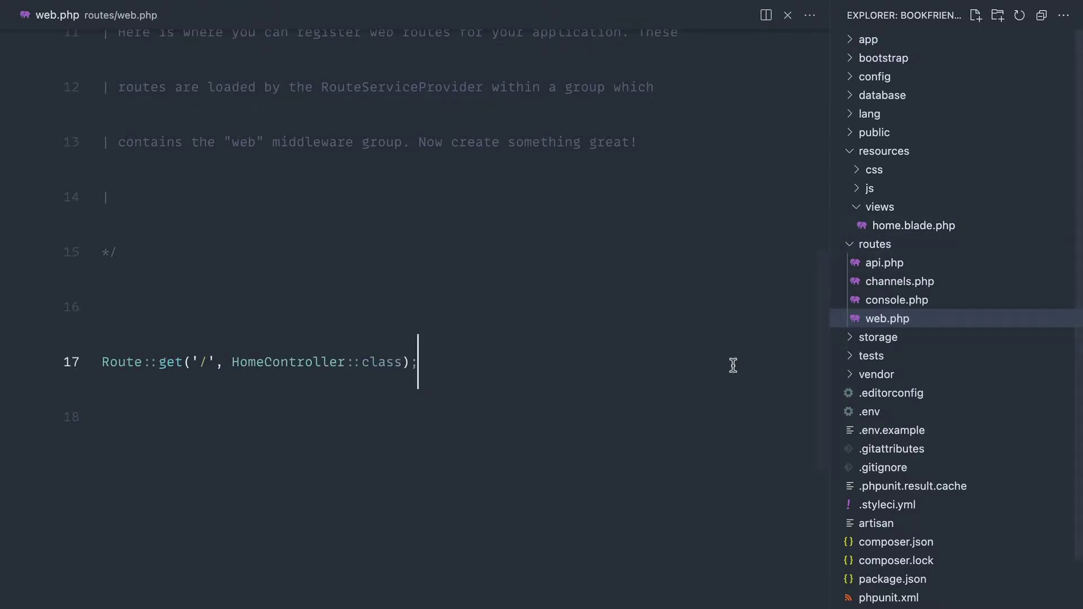
# Replace HomeController's placeholder comment with an __invoke method returning view('home'), and save
pyautogui.hotkey('ctrl', 'p')
pyautogui.write('homeco')
pyautogui.press('Return')
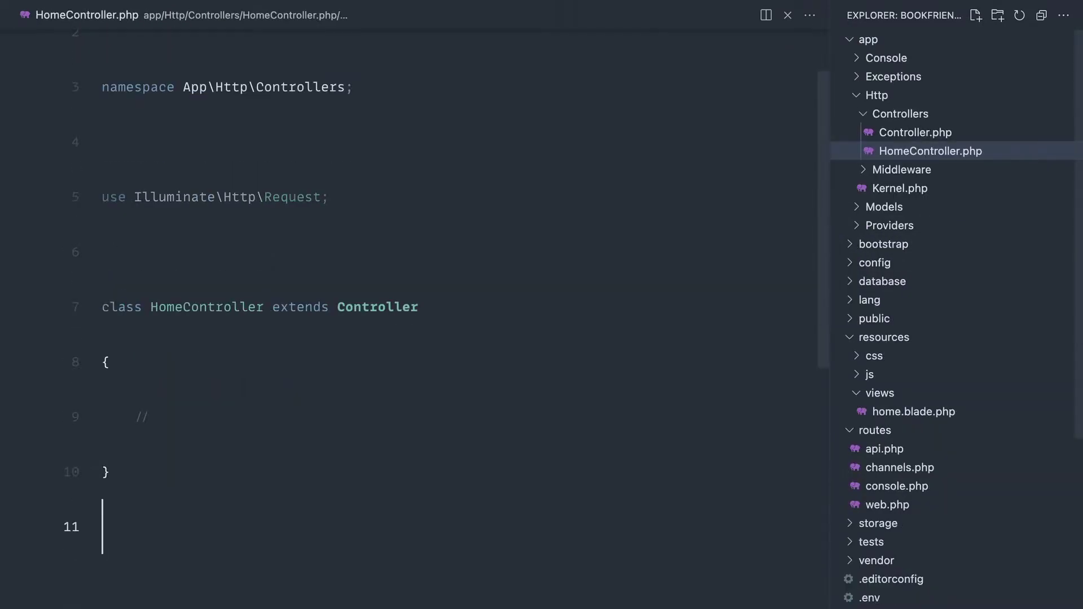
pyautogui.press('Up')
pyautogui.press('Up')
pyautogui.press('BackSpace')
pyautogui.press('BackSpace')
pyautogui.write('__inv')
pyautogui.press('Return')
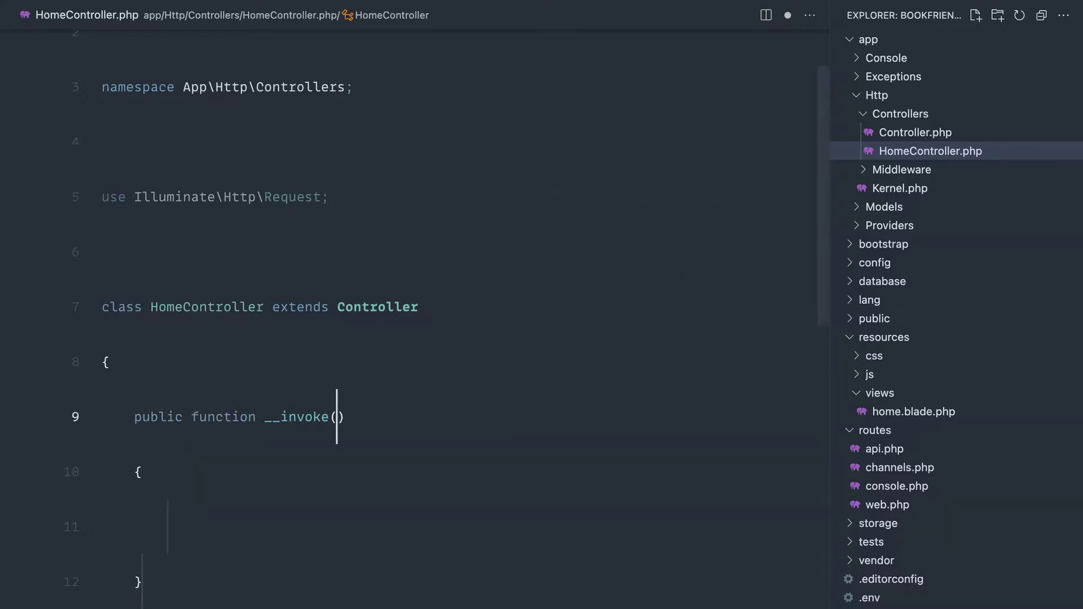
pyautogui.press('Tab')
pyautogui.write('return vie')
pyautogui.press('Return')
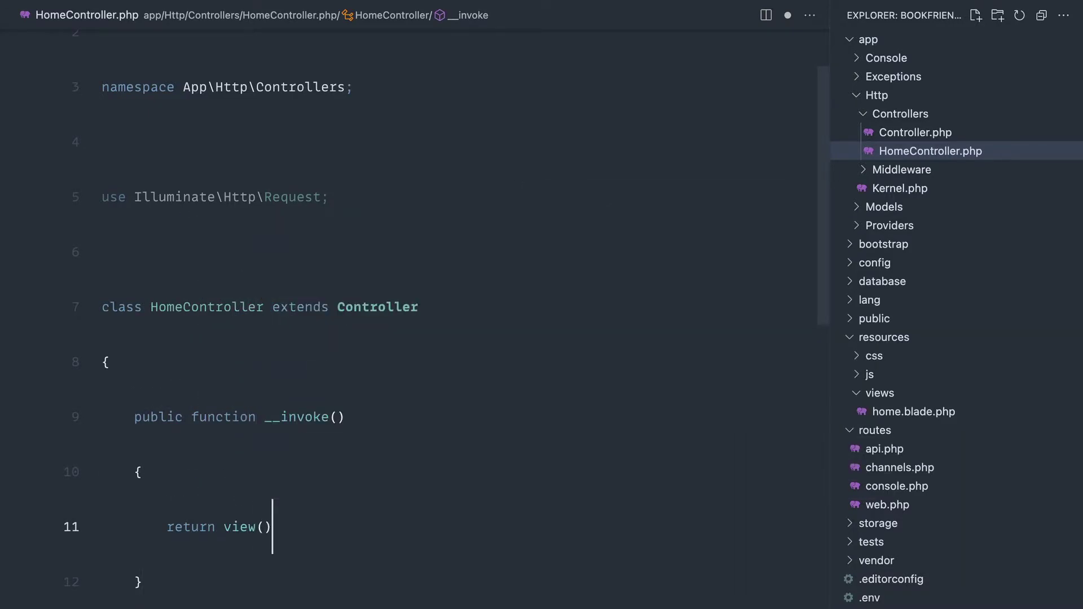
pyautogui.press('Left')
pyautogui.write("'home")
pyautogui.press('End')
pyautogui.write(';')
pyautogui.hotkey('ctrl', 's')
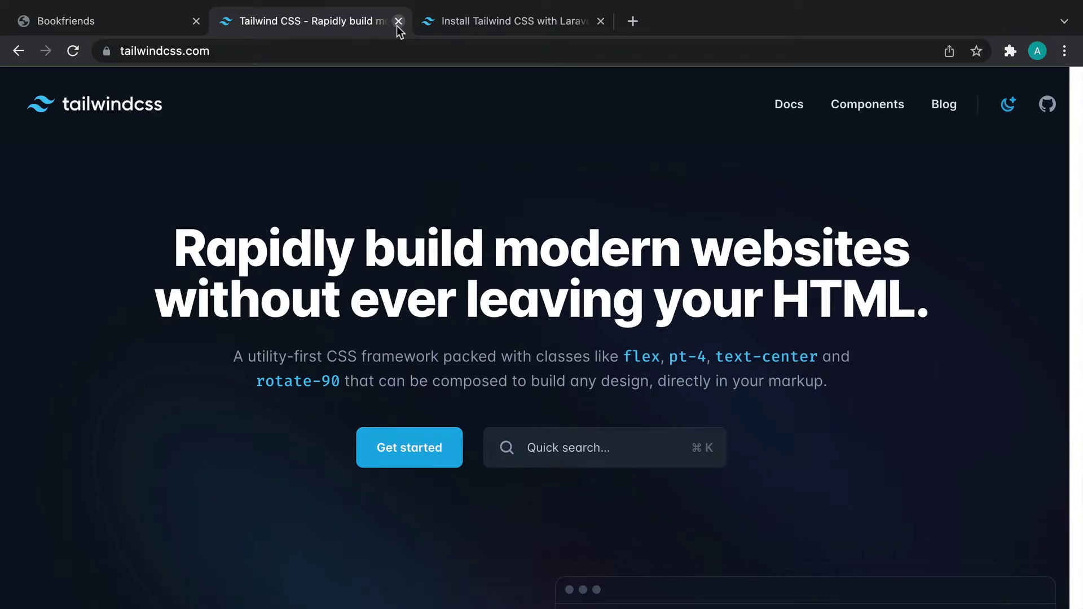
# Copy the Laravel guide's npm install command for Tailwind, PostCSS and Autoprefixer and run it
pyautogui.click(397, 21)
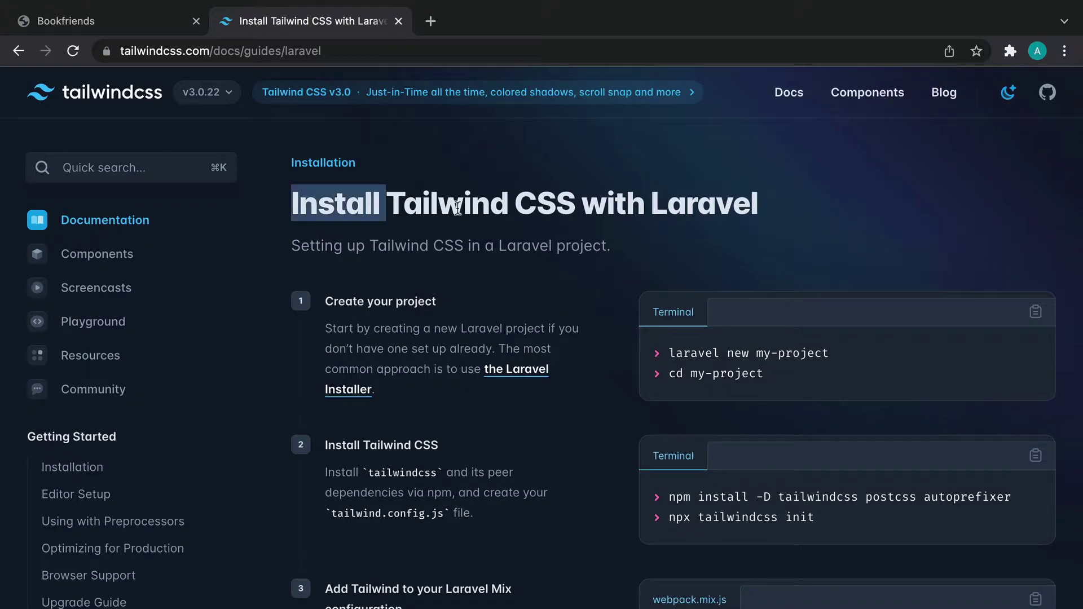
pyautogui.moveTo(295, 211); pyautogui.dragTo(781, 194)
pyautogui.click(784, 193)
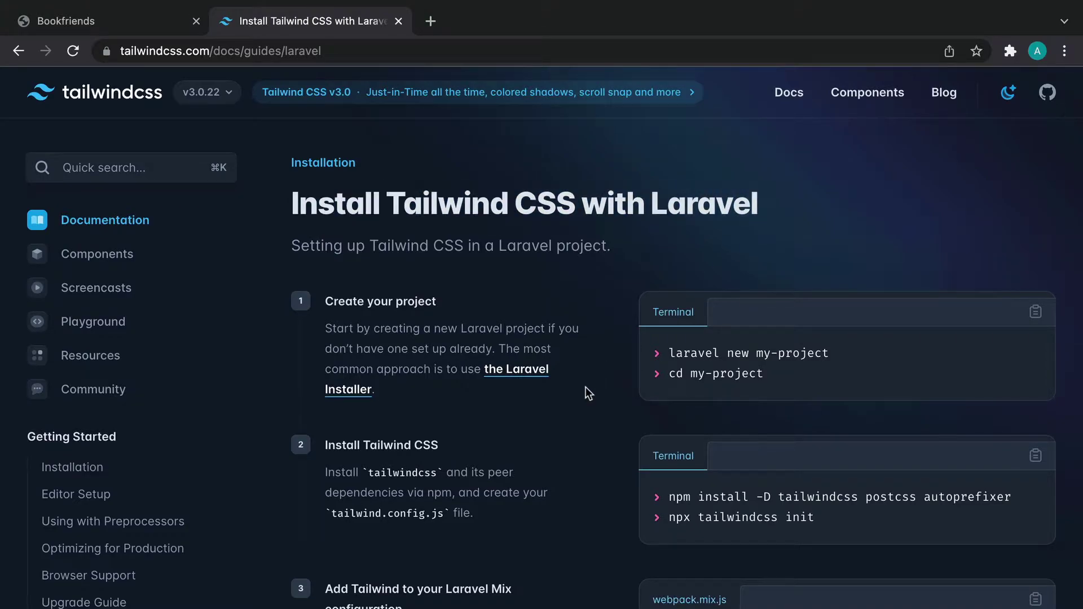
pyautogui.scroll(-2, 586, 386)
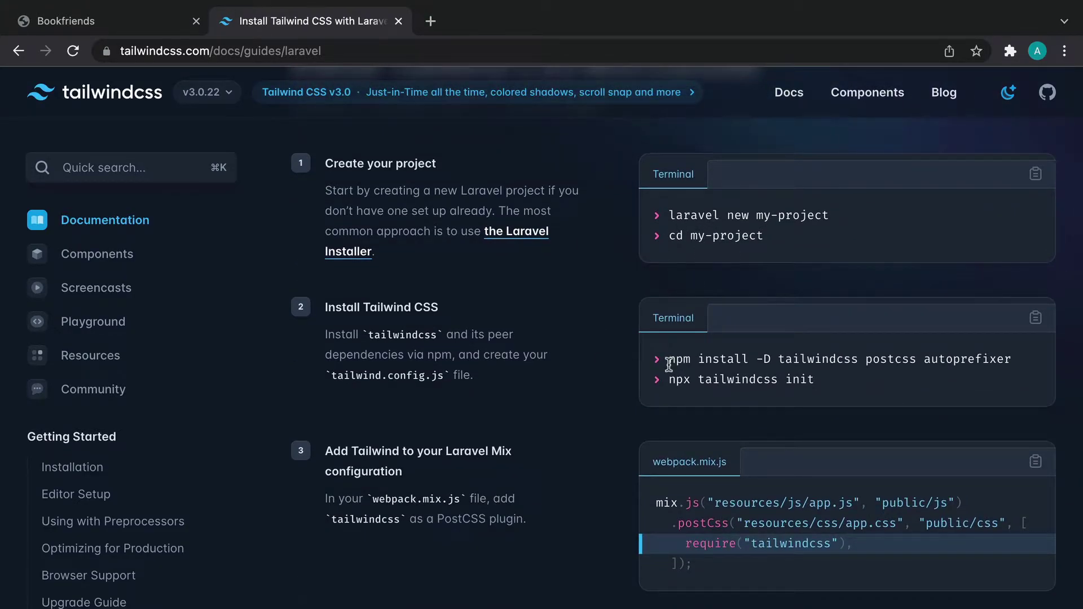
pyautogui.moveTo(669, 365); pyautogui.dragTo(1028, 362)
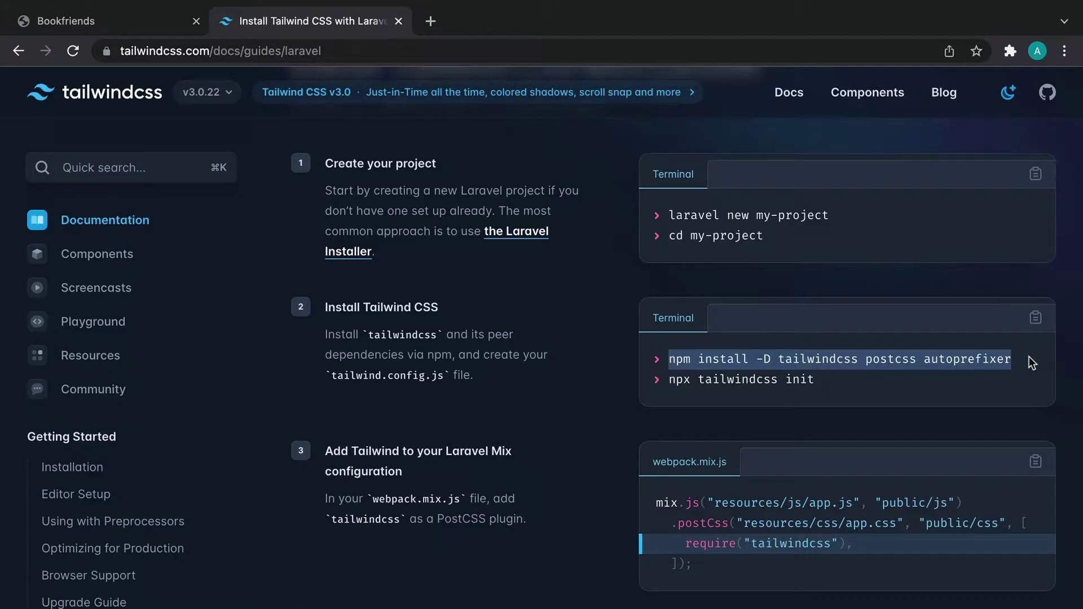
pyautogui.hotkey('ctrl', 'Right')
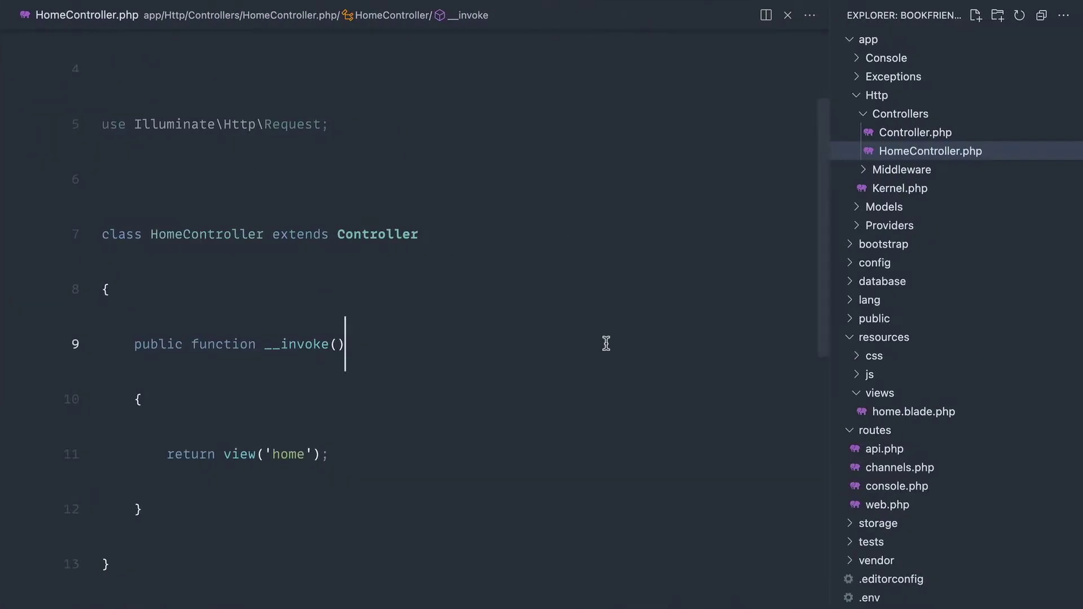
pyautogui.hotkey('ctrl', 'b')
pyautogui.hotkey('ctrl', '`')
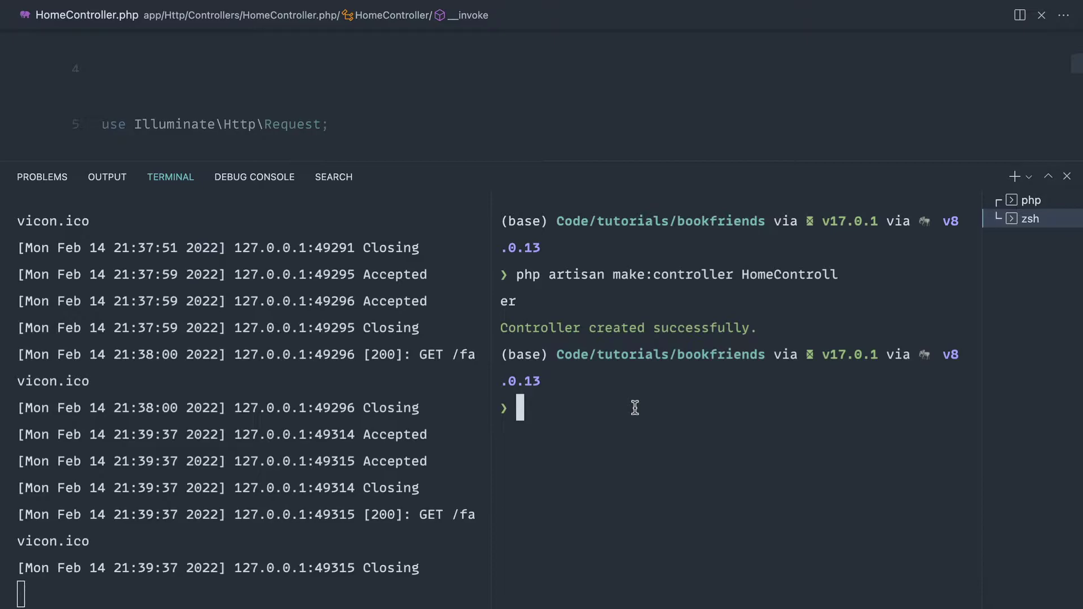
pyautogui.write('npm install -D tailwindcss postcss autoprefixer')
pyautogui.press('Return')
pyautogui.hotkey('ctrl', 'Left')
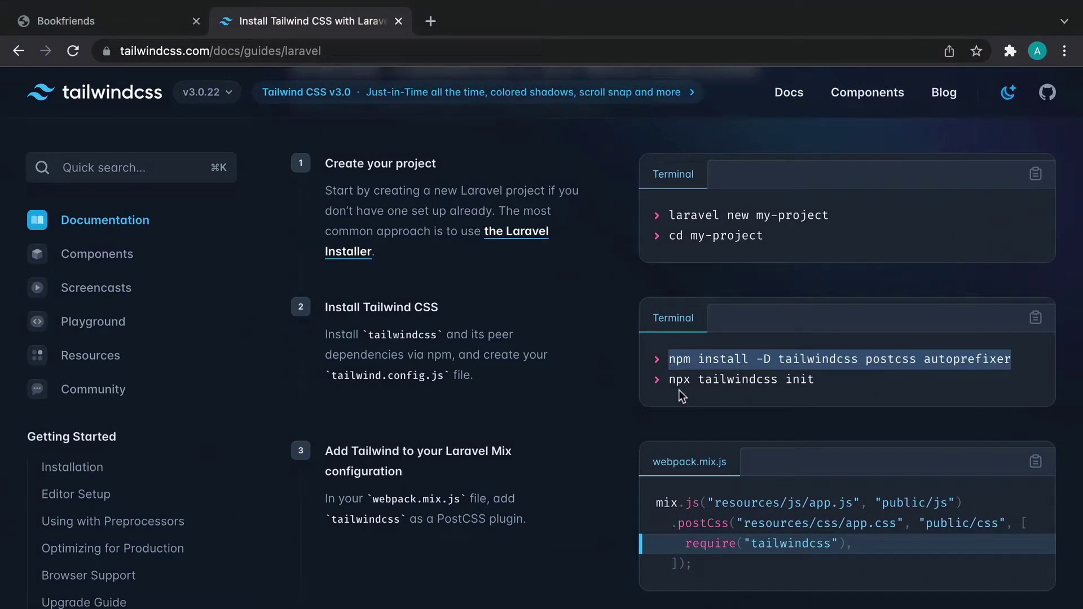
# Run npx tailwindcss init to generate tailwind.config.js
pyautogui.moveTo(666, 379); pyautogui.dragTo(825, 378)
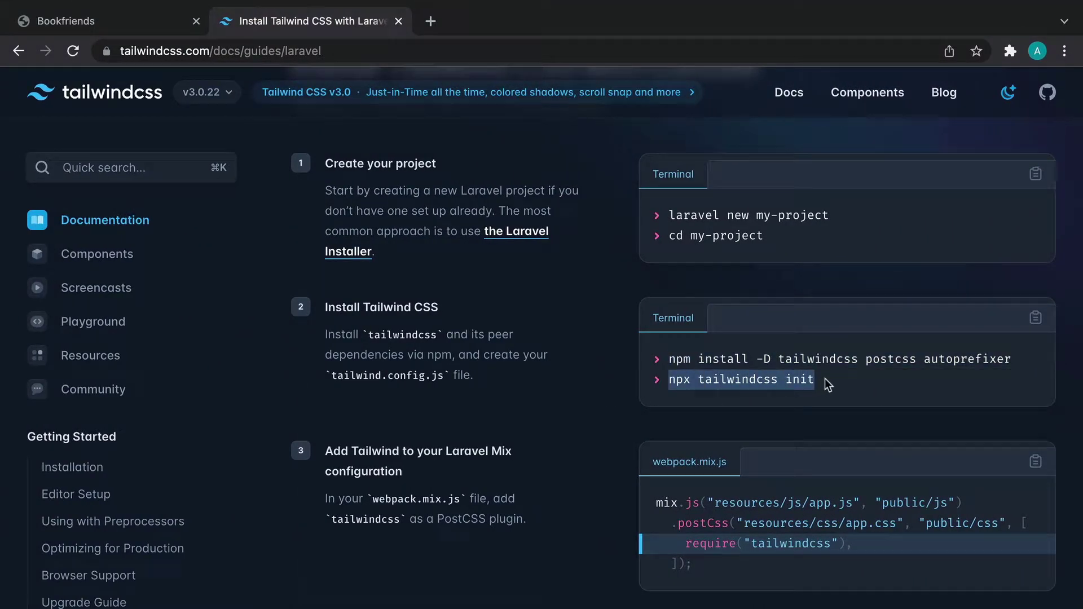
pyautogui.hotkey('ctrl', 'Right')
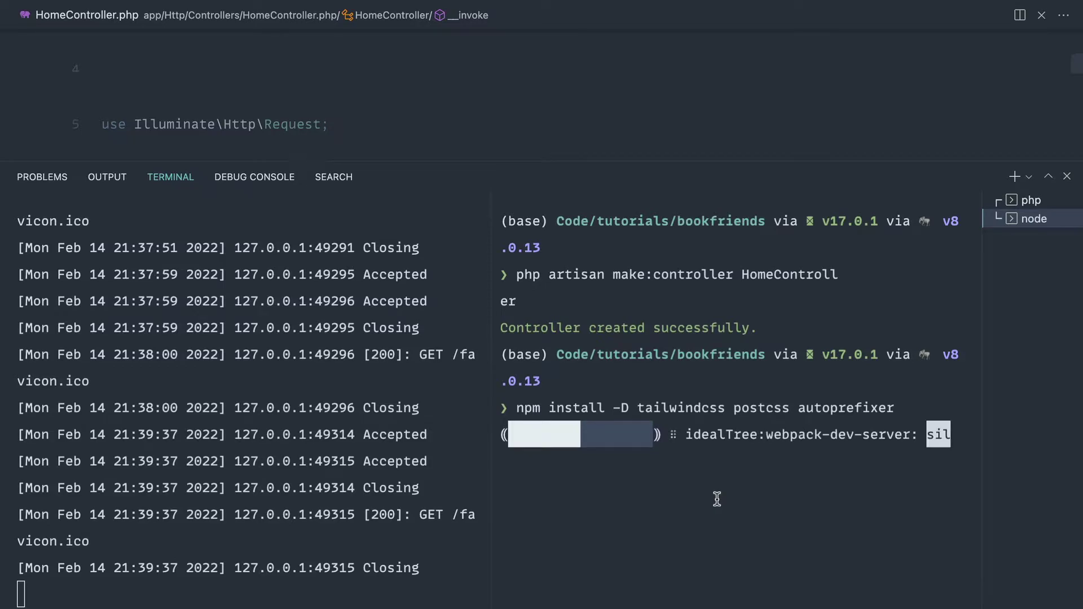
pyautogui.write('npx tailwindcss init')
pyautogui.press('Return')
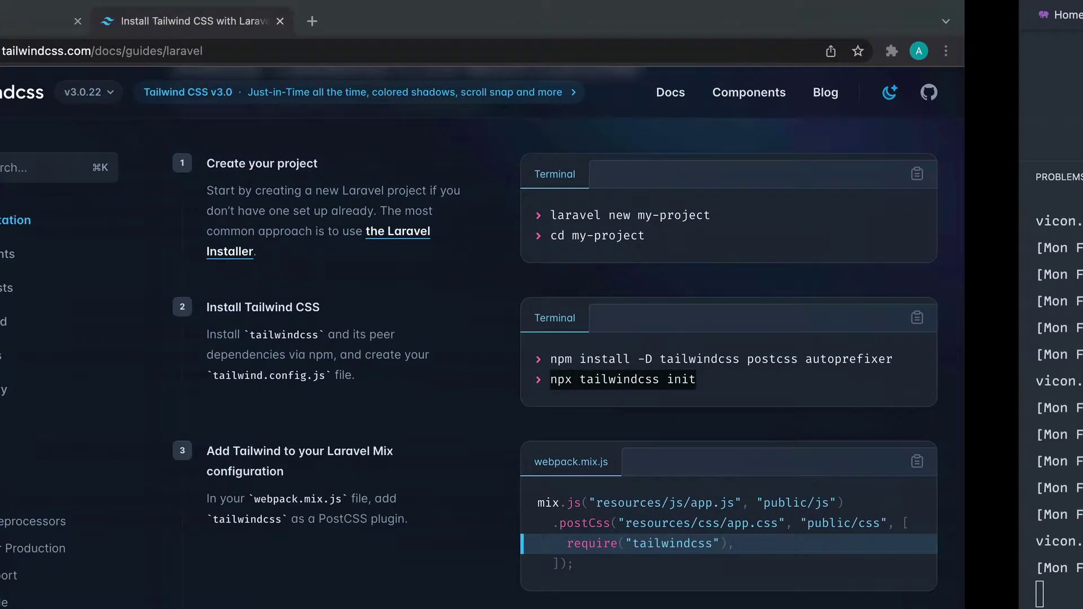
pyautogui.scroll(-3, 890, 492)
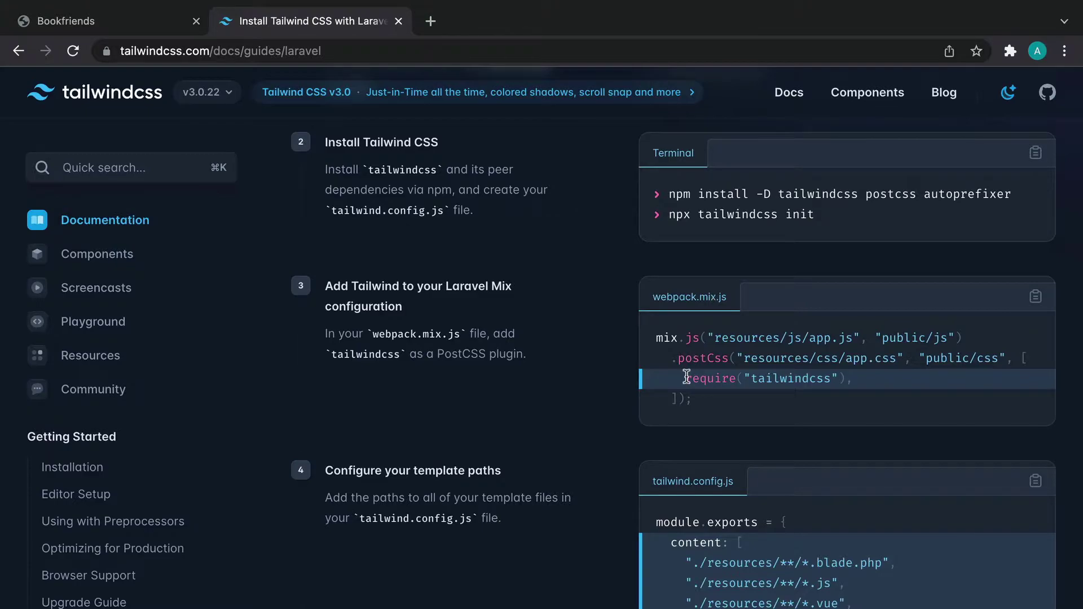
pyautogui.moveTo(685, 378); pyautogui.dragTo(859, 378)
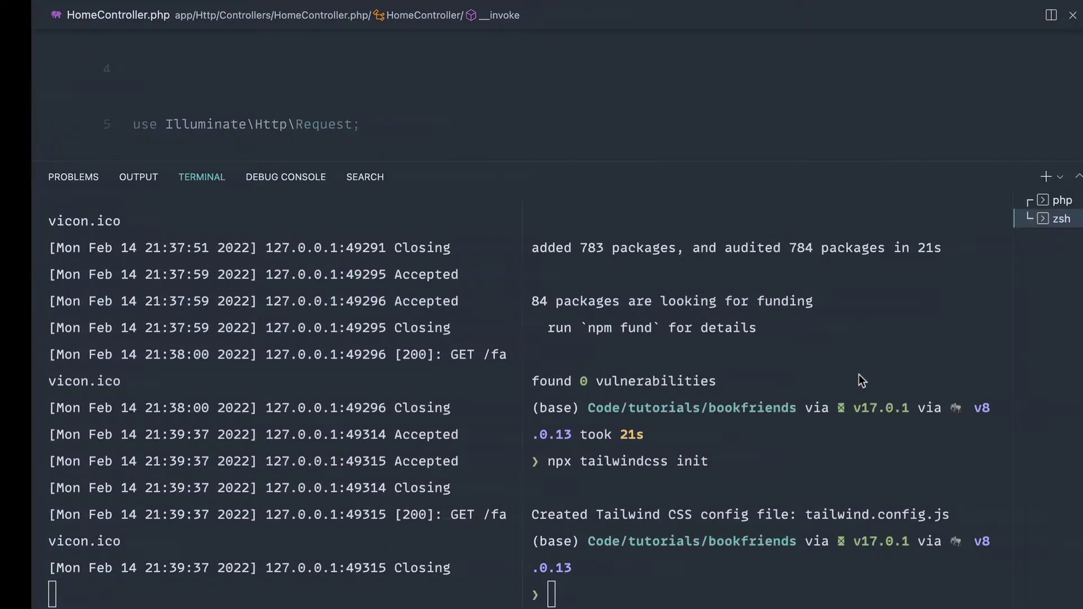
# Paste require("tailwindcss") into the postCss plugin array in webpack.mix.js
pyautogui.hotkey('ctrl', '`')
pyautogui.press('super+p')
pyautogui.write('we')
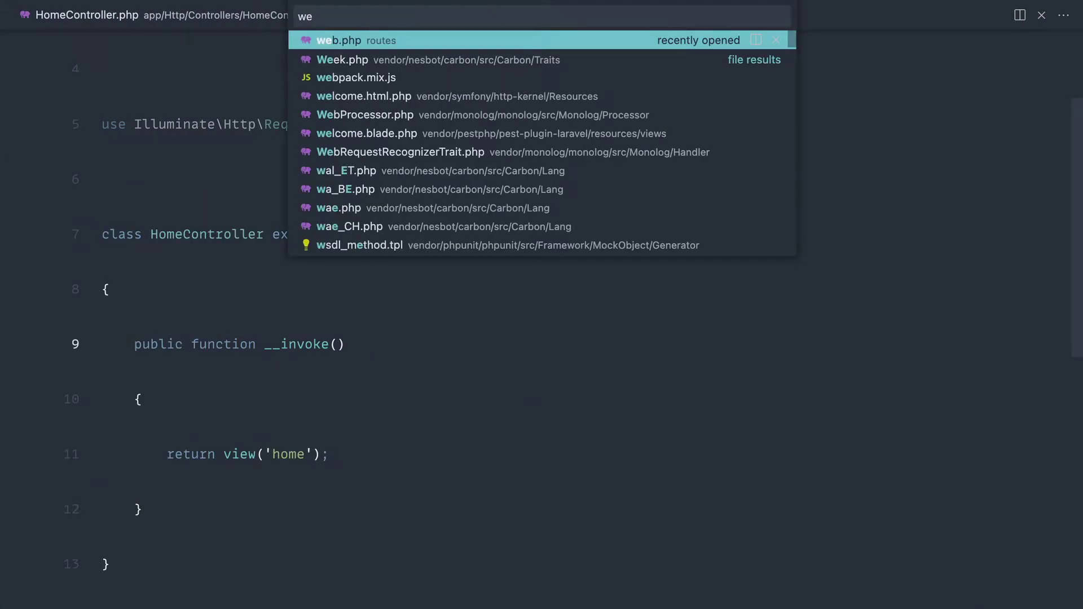
pyautogui.write('bpack')
pyautogui.press('Return')
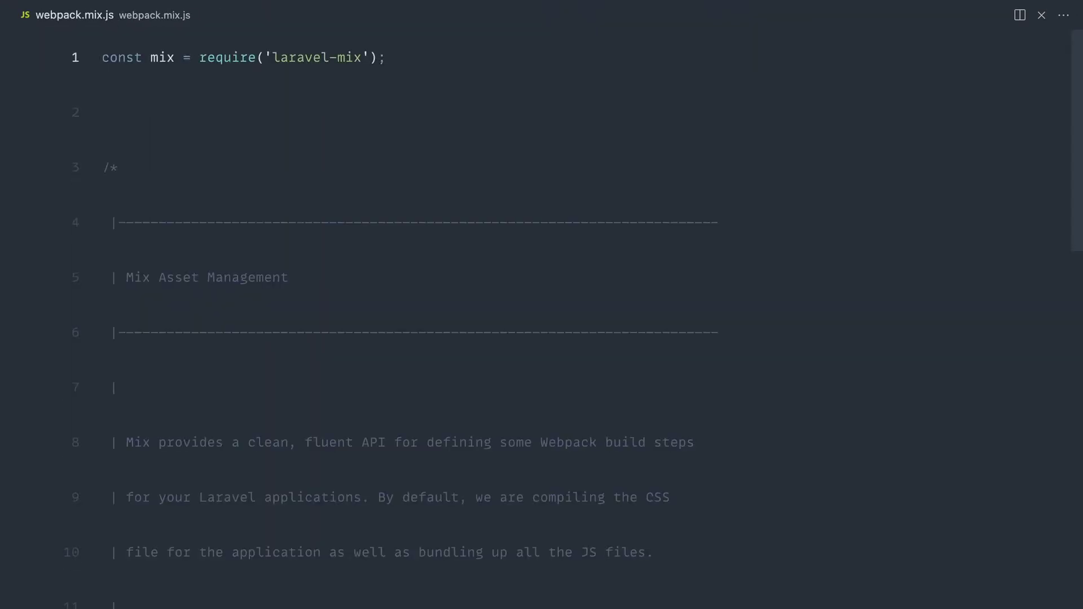
pyautogui.press('End')
pyautogui.write('require("tailwindcss"),')
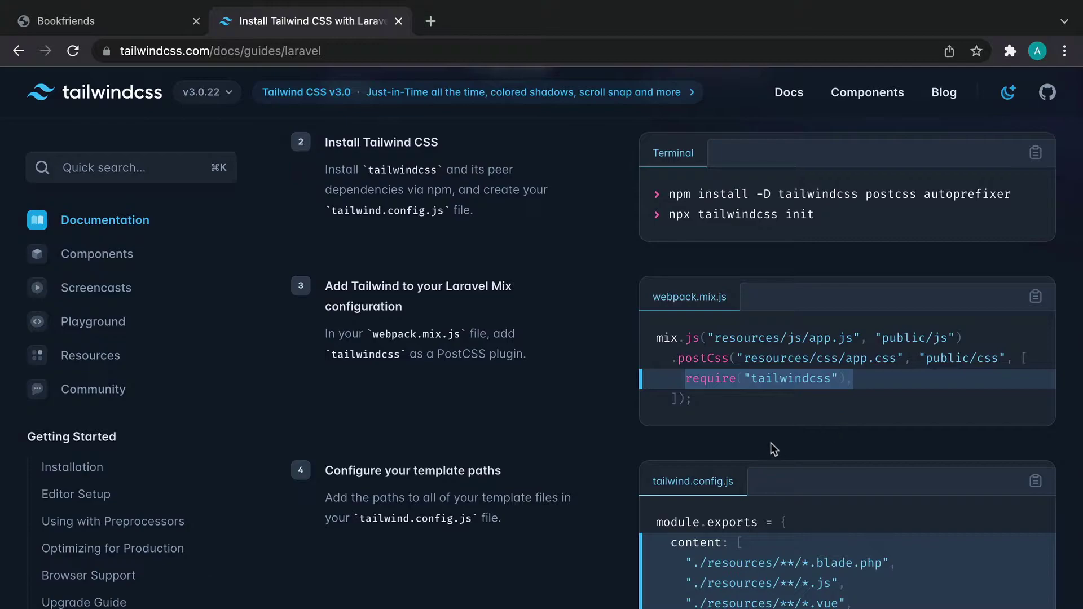
pyautogui.scroll(-3, 767, 440)
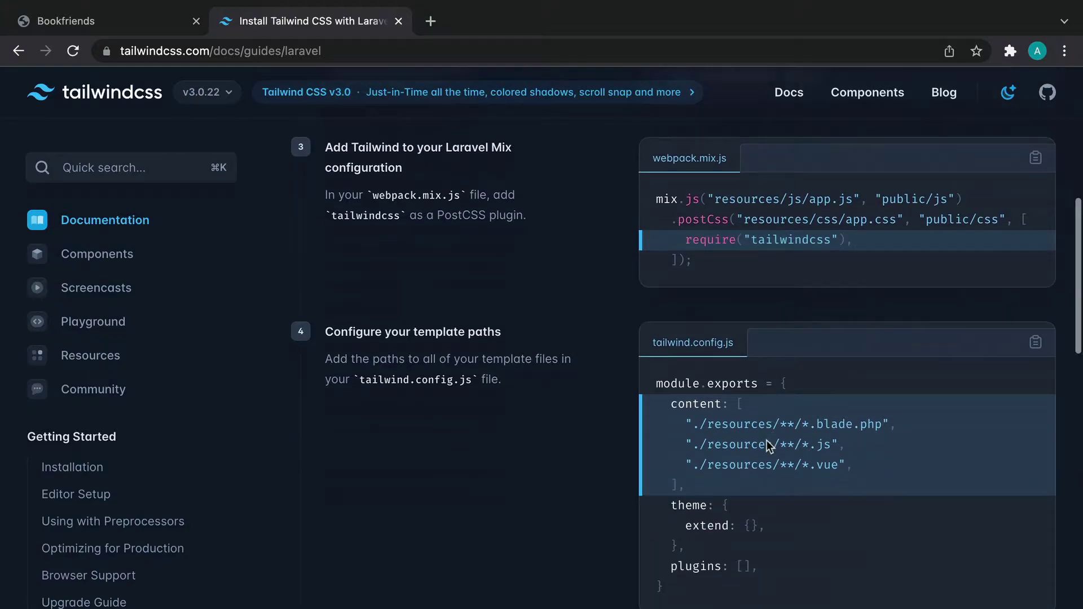
pyautogui.scroll(-2, 768, 430)
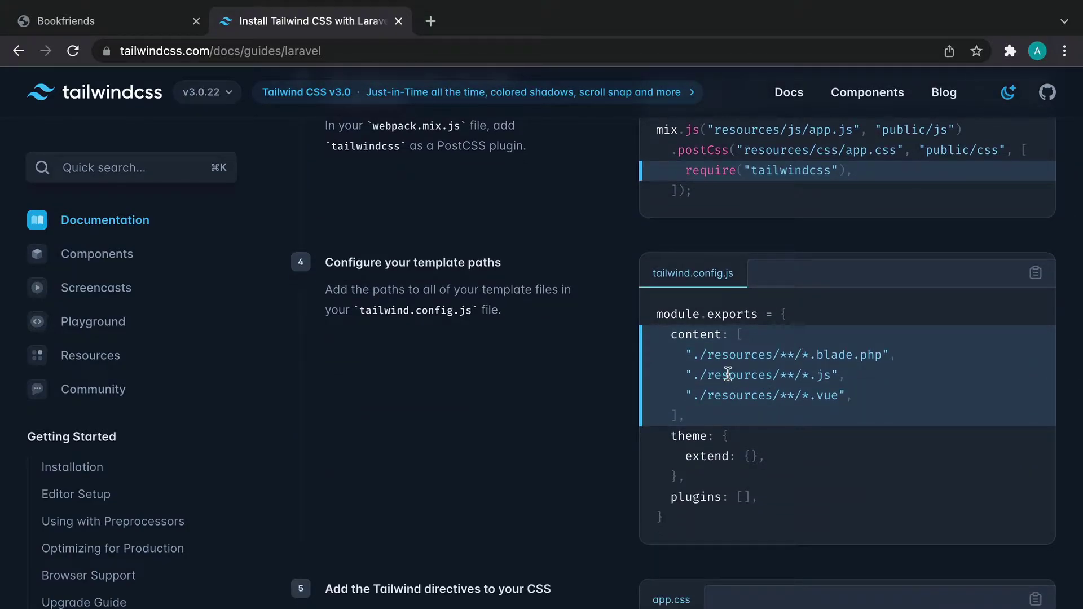
pyautogui.moveTo(686, 356); pyautogui.dragTo(903, 355)
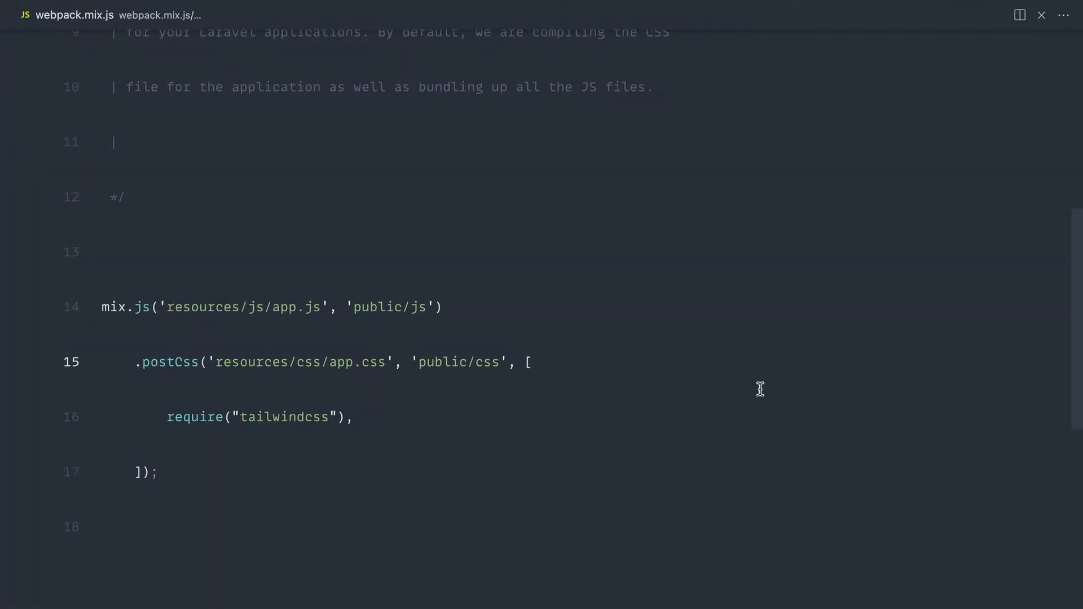
# Add the Blade template path to the content array in tailwind.config.js
pyautogui.press('super+p')
pyautogui.write('tailwind')
pyautogui.press('Return')
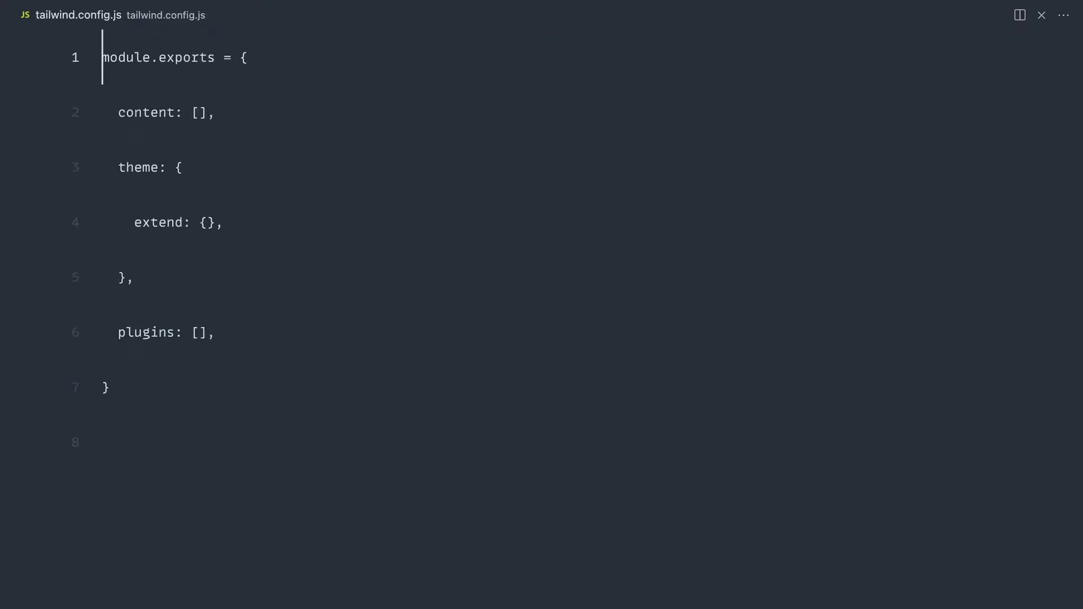
pyautogui.press('Left')
pyautogui.press('Left')
pyautogui.press('Return')
pyautogui.write('"./resources/**/*.blade.php",')
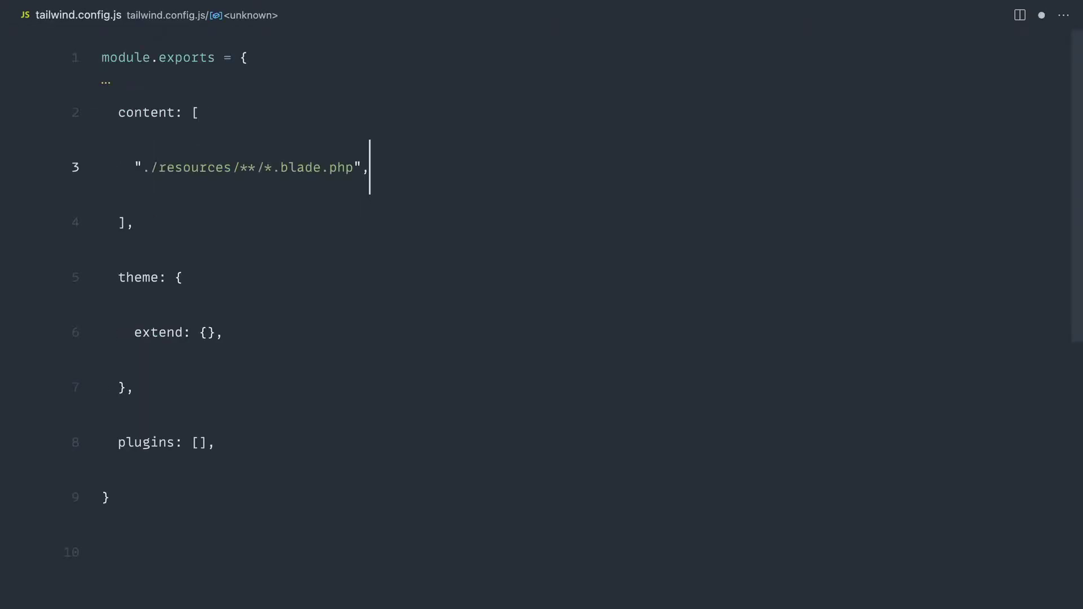
pyautogui.press('Home')
pyautogui.hotkey('shift', 'End')
pyautogui.press('Right')
pyautogui.press('Left')
pyautogui.press('Left')
pyautogui.hotkey('ctrl', 'Left')
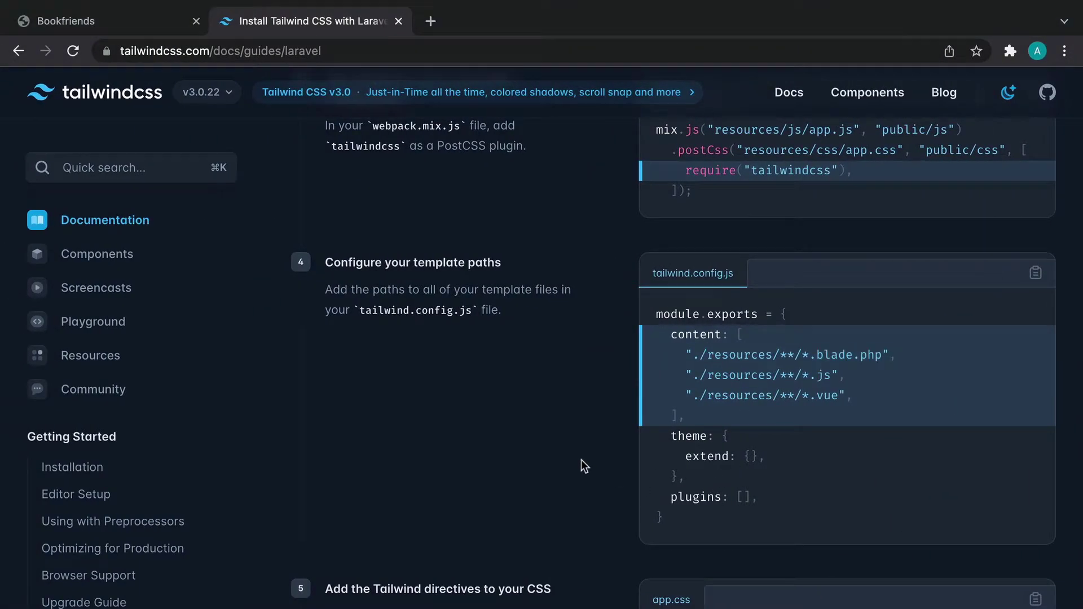
pyautogui.scroll(-1, 582, 459)
pyautogui.scroll(-2, 581, 460)
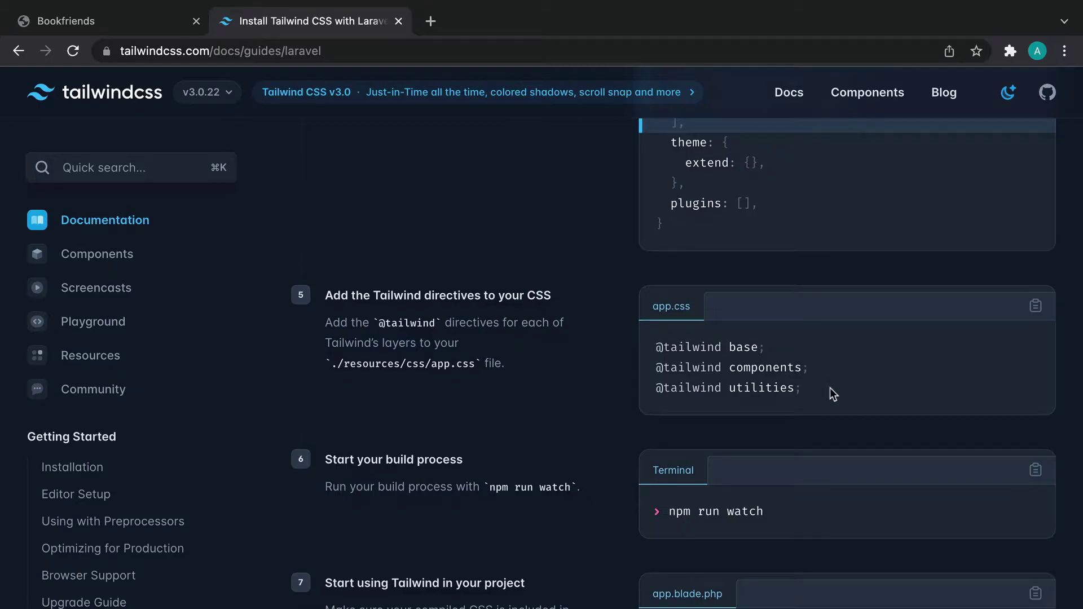
pyautogui.moveTo(830, 388)
pyautogui.mouseDown()
pyautogui.moveTo(653, 368)
pyautogui.moveTo(649, 354)
pyautogui.mouseUp()
pyautogui.hotkey('ctrl', 'c')
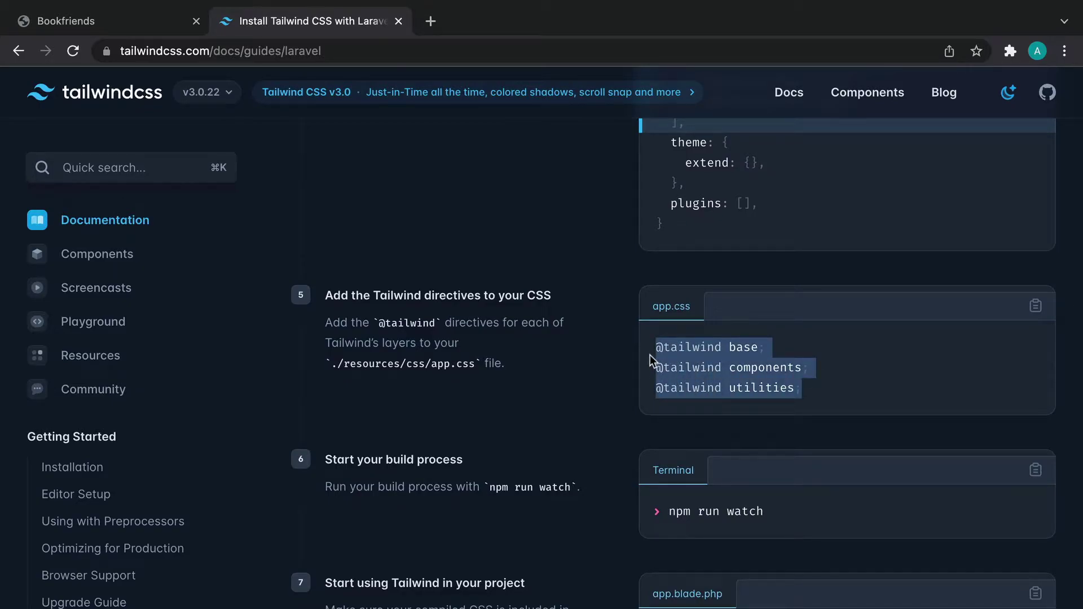
pyautogui.hotkey('ctrl', 'Right')
pyautogui.press('Down')
pyautogui.press('Down')
pyautogui.press('Down')
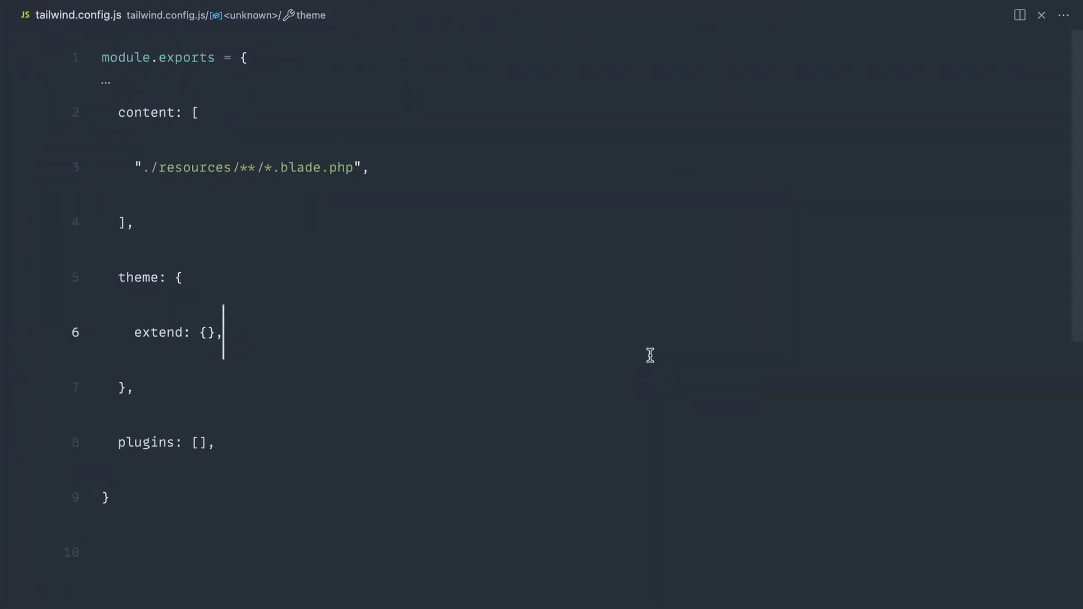
pyautogui.hotkey('ctrl', 'p')
pyautogui.write('app.css')
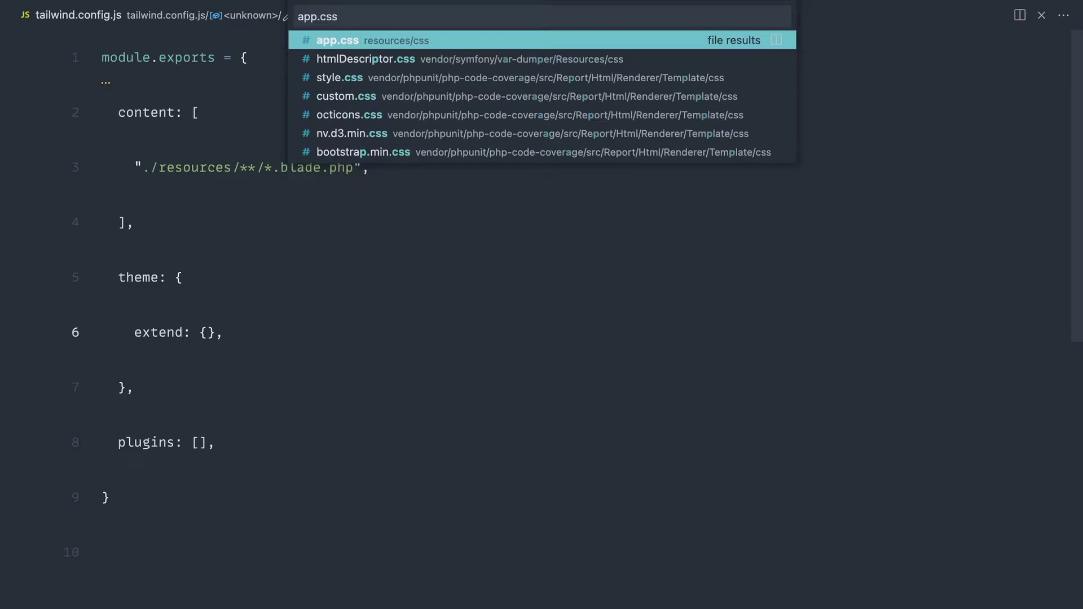
pyautogui.press('Return')
pyautogui.hotkey('ctrl', 'v')
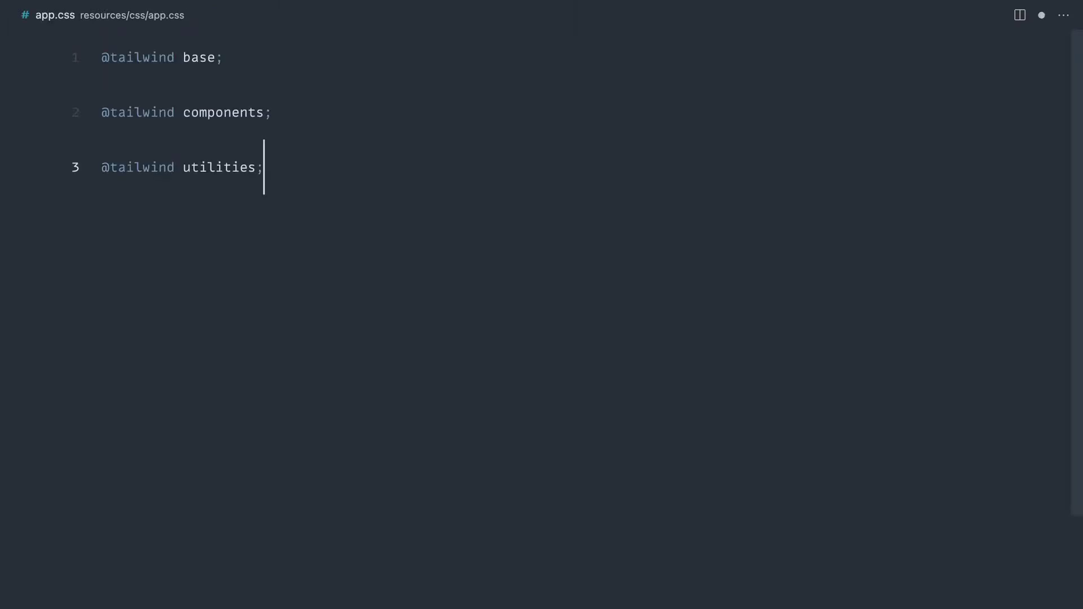
pyautogui.hotkey('ctrl', 's')
# Copy the npm run watch command from the Tailwind guide
pyautogui.hotkey('ctrl', 'Left')
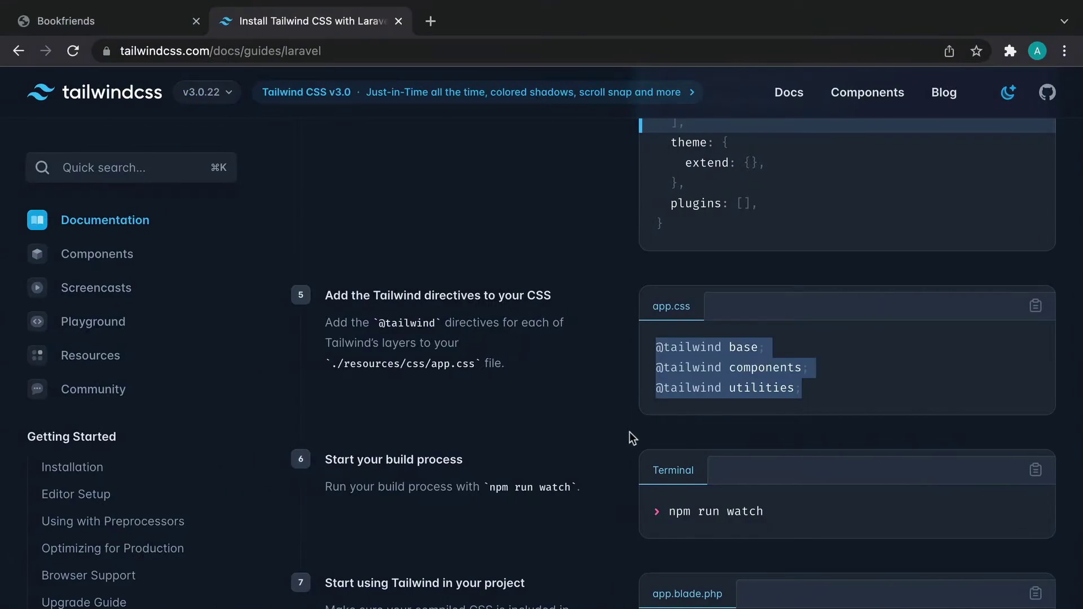
pyautogui.scroll(-3, 629, 431)
pyautogui.moveTo(668, 357); pyautogui.dragTo(778, 360)
pyautogui.press('super+c')
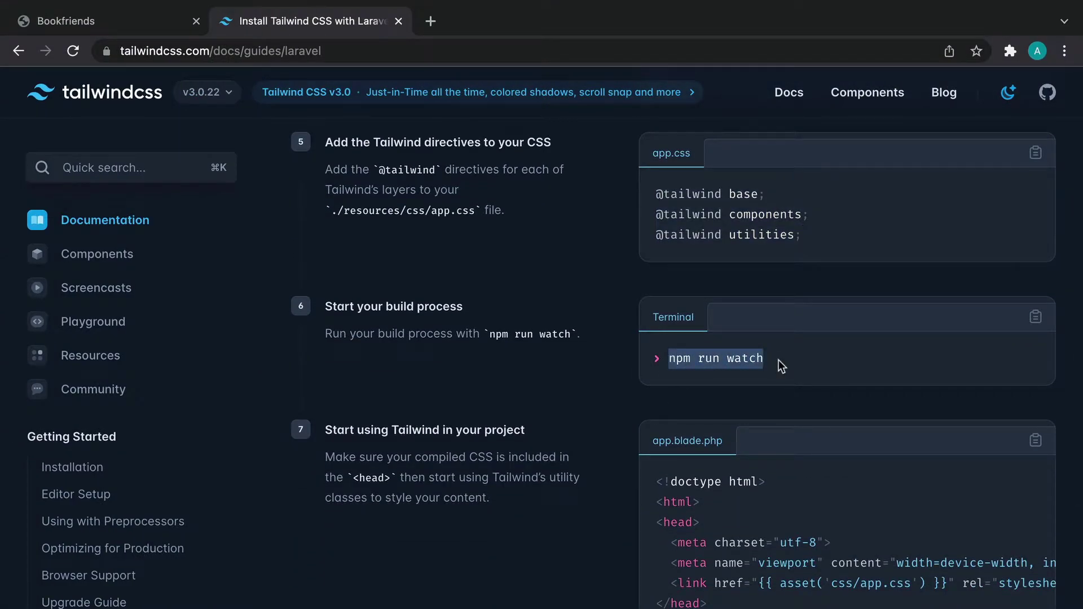
pyautogui.hotkey('ctrl', 'Right')
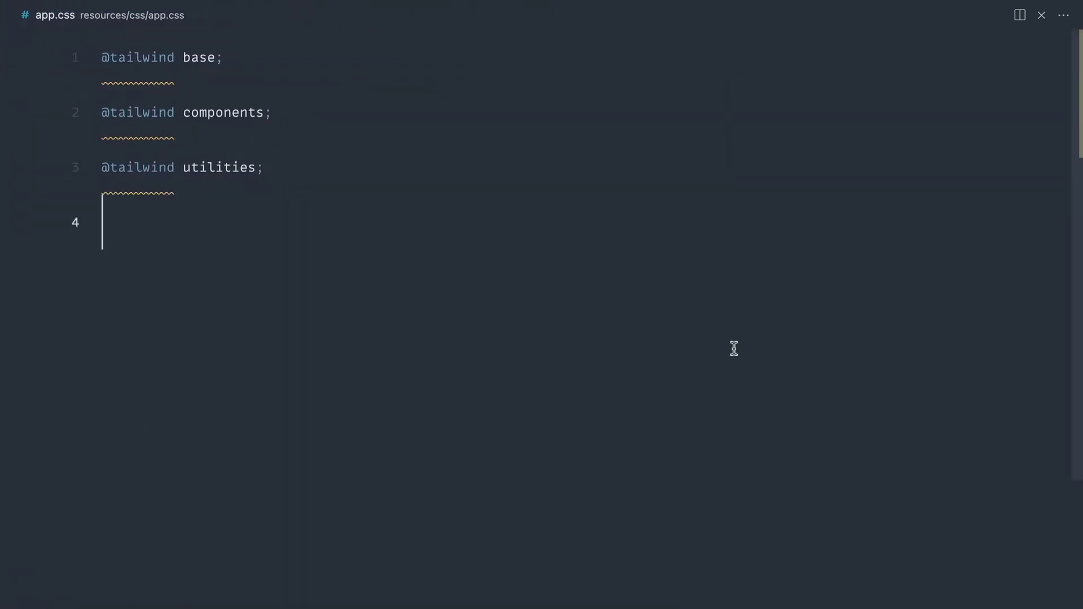
# Start npm run watch in the terminal and add a second terminal pane
pyautogui.hotkey('ctrl', '`')
pyautogui.press('super+v')
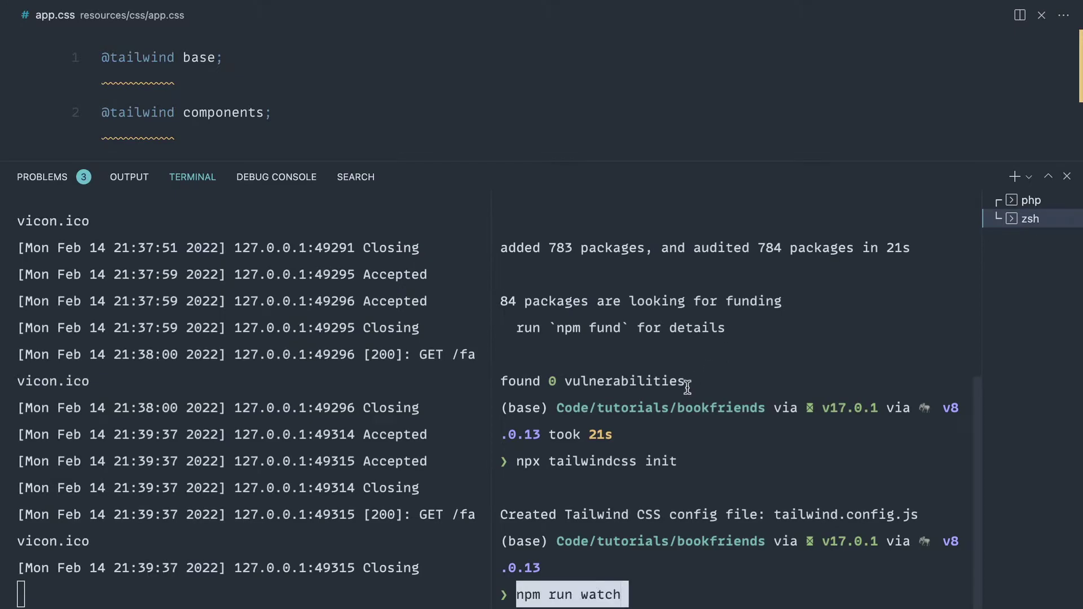
pyautogui.press('Return')
pyautogui.press('super+backslash')
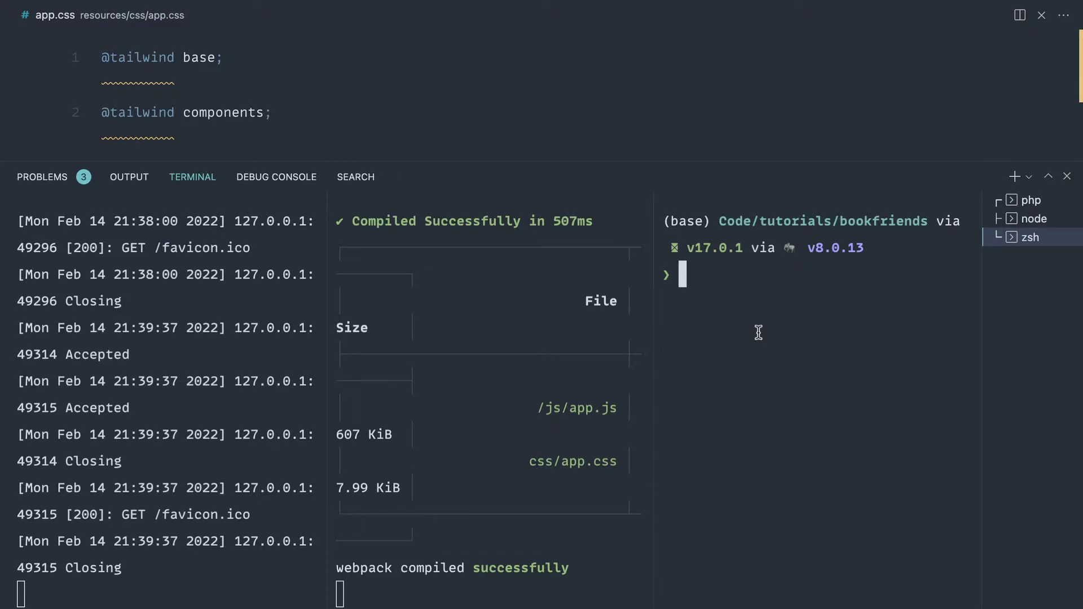
# Close the Tailwind installation guide tab in Chrome and return to VS Code
pyautogui.hotkey('ctrl', 'Left')
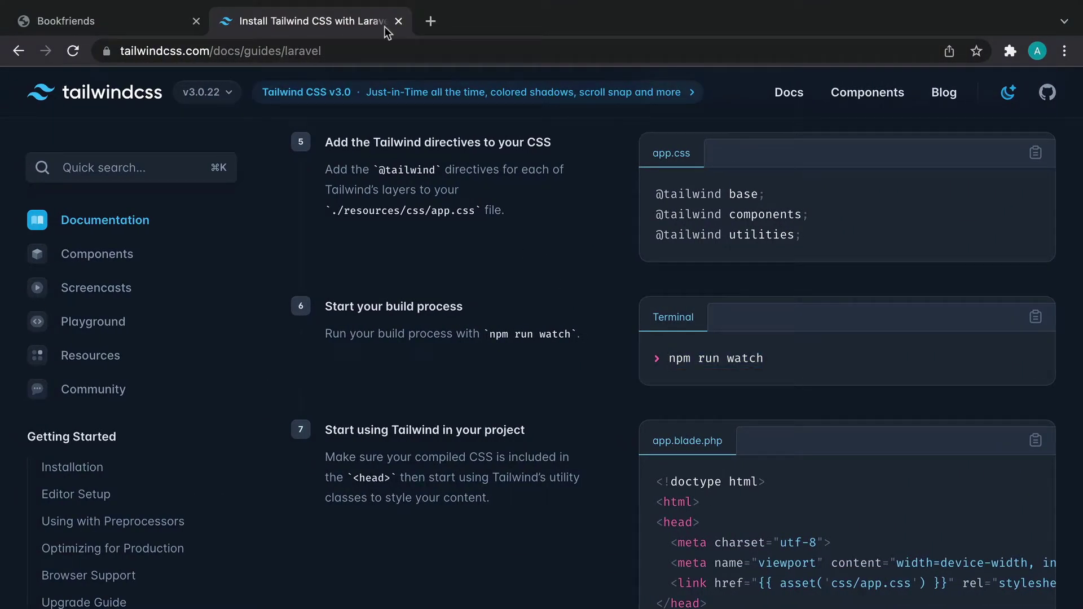
pyautogui.click(398, 20)
pyautogui.hotkey('ctrl', 'Right')
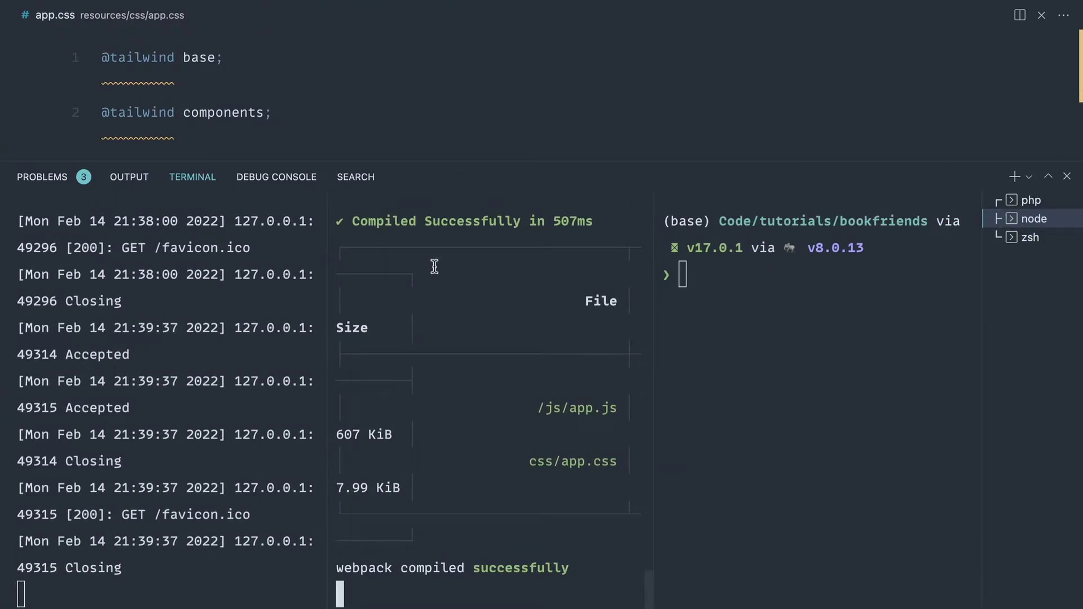
# In home.blade.php's body, add a div with class bg-blue-500 containing 'Hello'
pyautogui.press('super+j')
pyautogui.press('super+p')
pyautogui.write('home.bl')
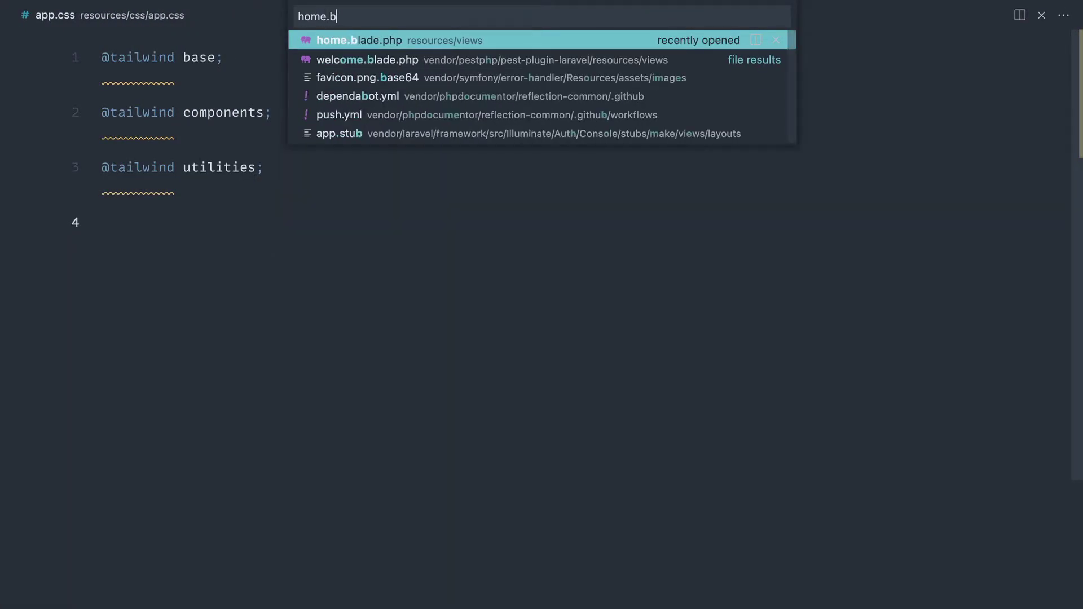
pyautogui.press('Return')
pyautogui.scroll(-3, 382, 377)
pyautogui.click(383, 376)
pyautogui.press('Tab')
pyautogui.write('div')
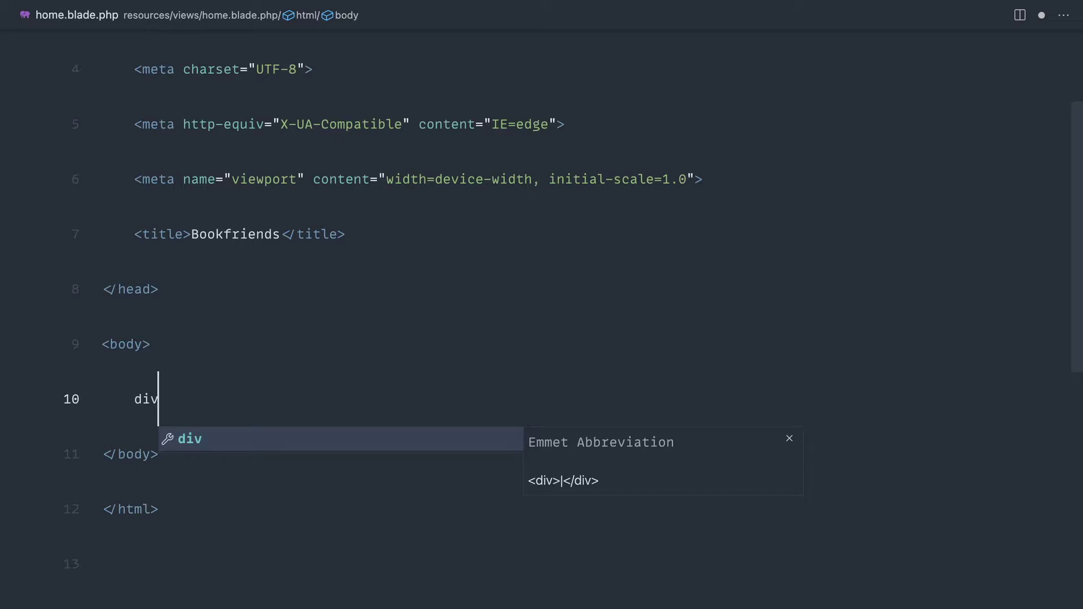
pyautogui.press('Return')
pyautogui.press('Return')
pyautogui.press('Up')
pyautogui.write('cla')
pyautogui.press('Return')
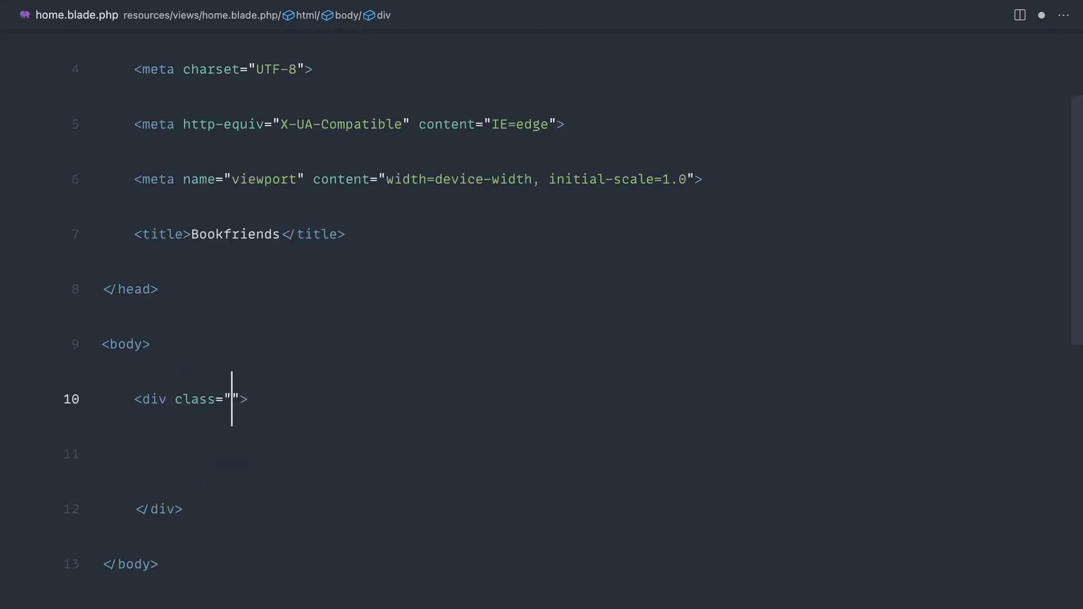
pyautogui.write('bg-blue-500')
pyautogui.press('Down')
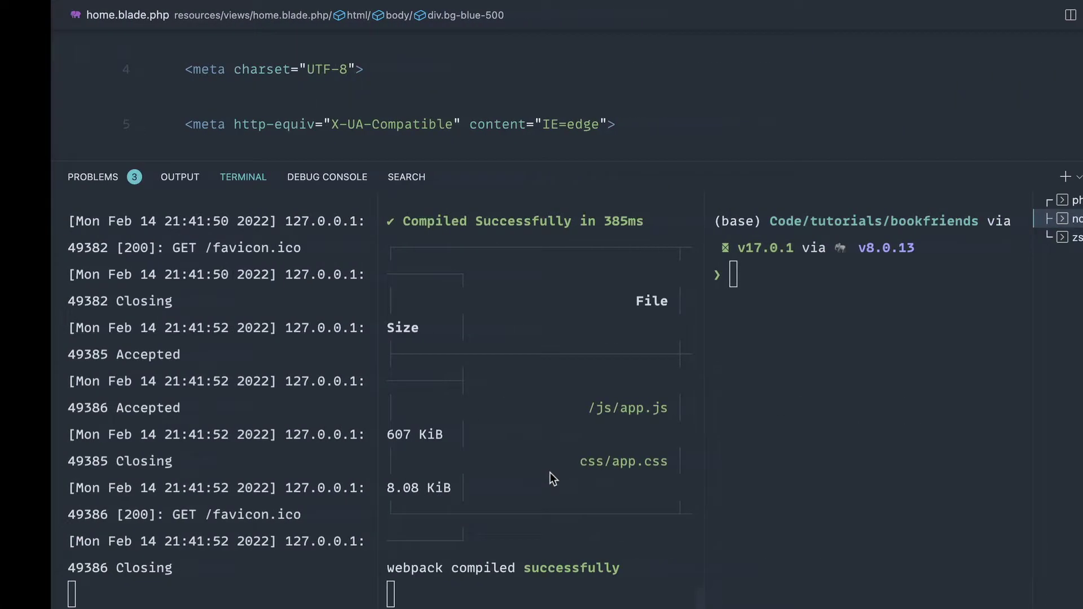
pyautogui.scroll(2, 549, 473)
# Below the title, add a stylesheet link with href {{ mix('css/app.css') }}
pyautogui.click(415, 335)
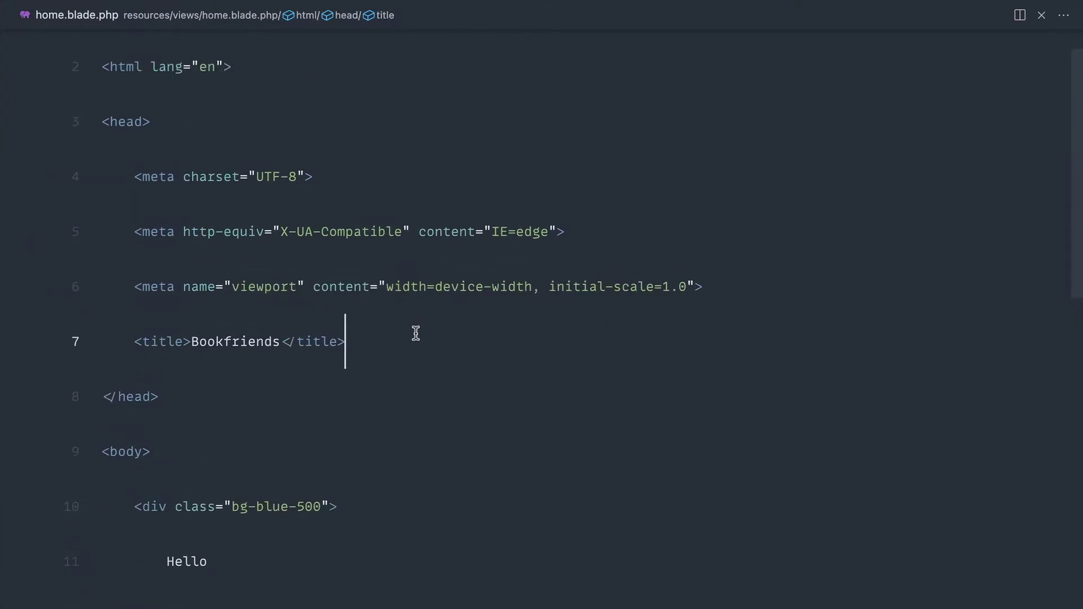
pyautogui.press('Return')
pyautogui.press('Return')
pyautogui.write('li')
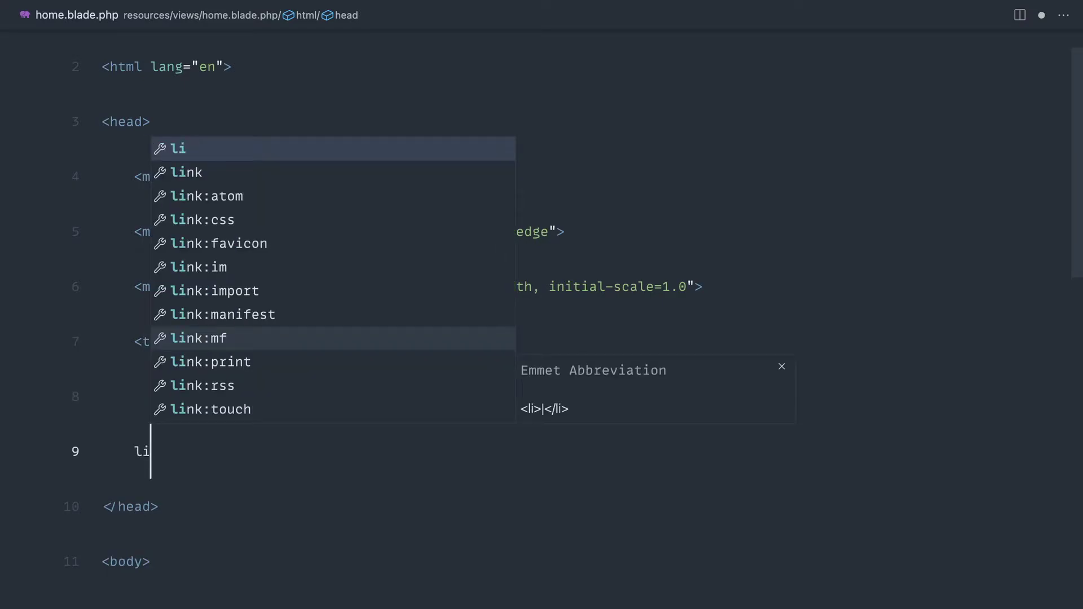
pyautogui.write('nk')
pyautogui.press('Tab')
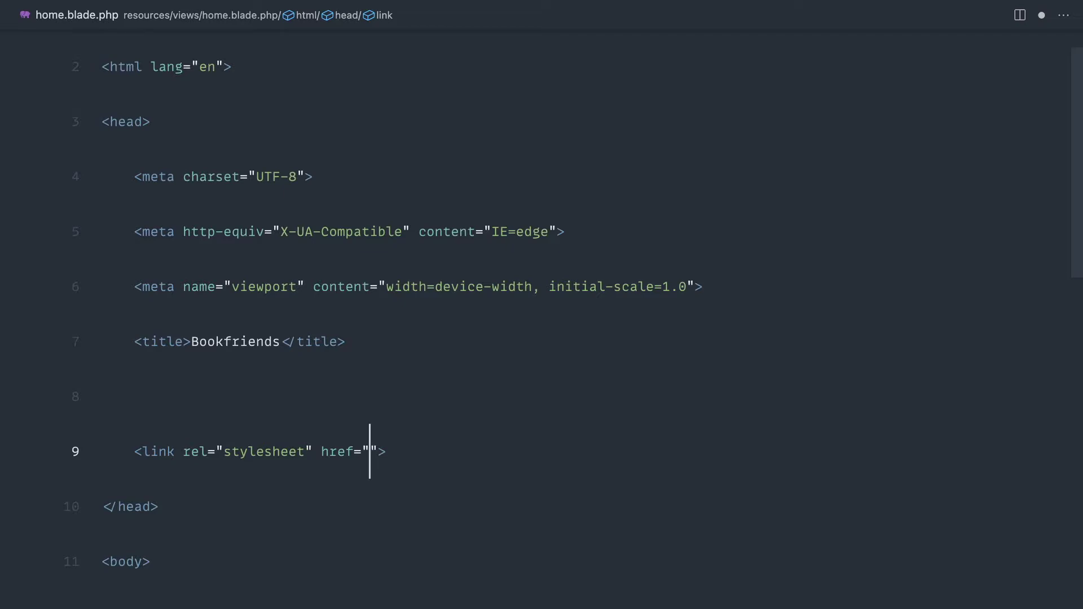
pyautogui.write('{{mix()')
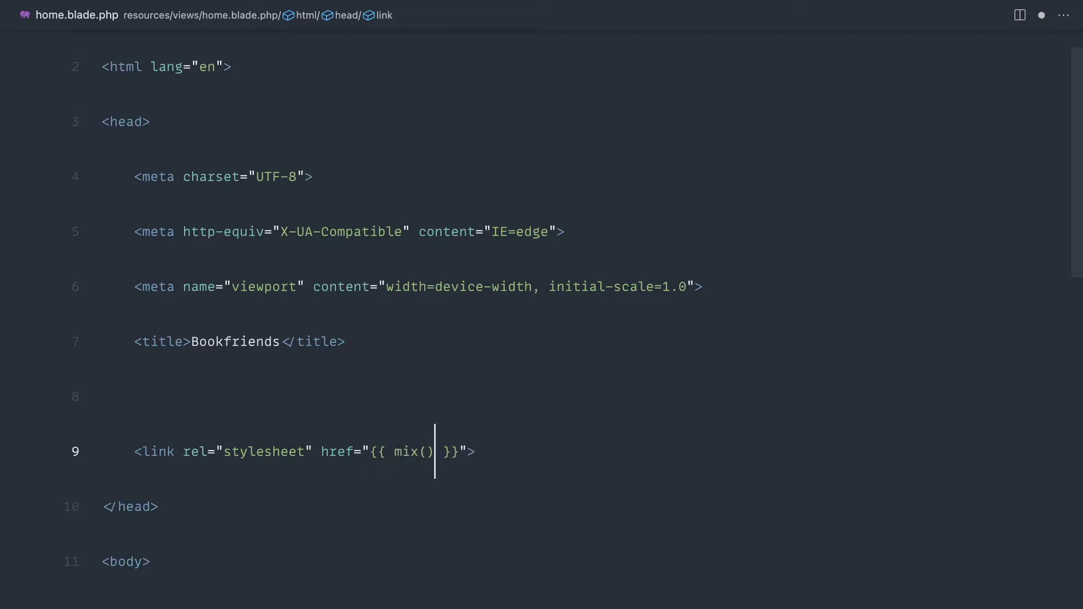
pyautogui.write("'css/app.c")
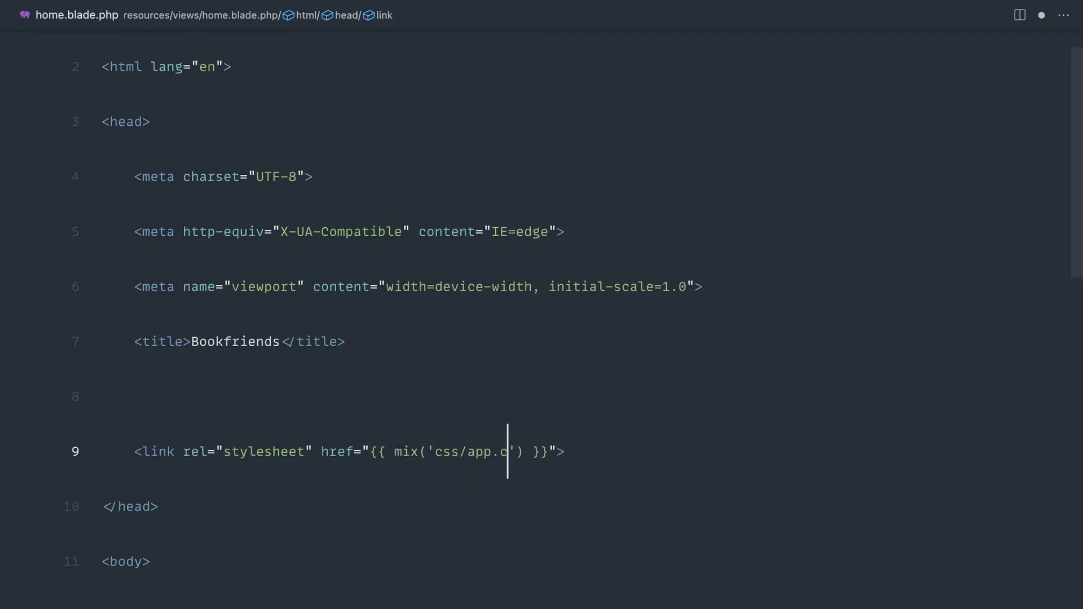
pyautogui.write('ss')
pyautogui.press('End')
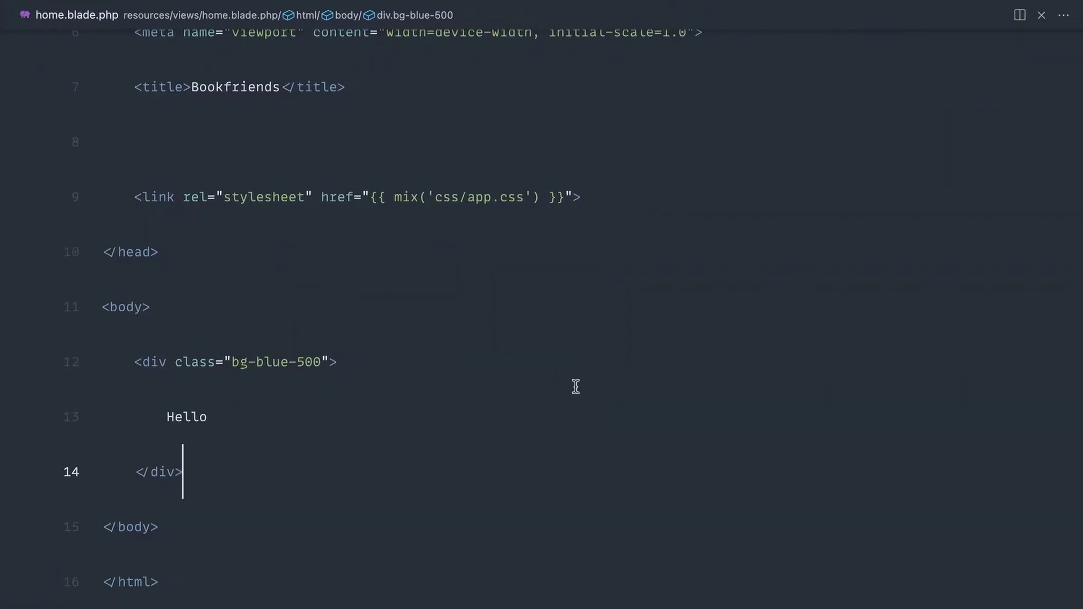
pyautogui.click(573, 386)
# Copy the home page markup and run php artisan make:component Layouts\App
pyautogui.hotkey('ctrl', 'a')
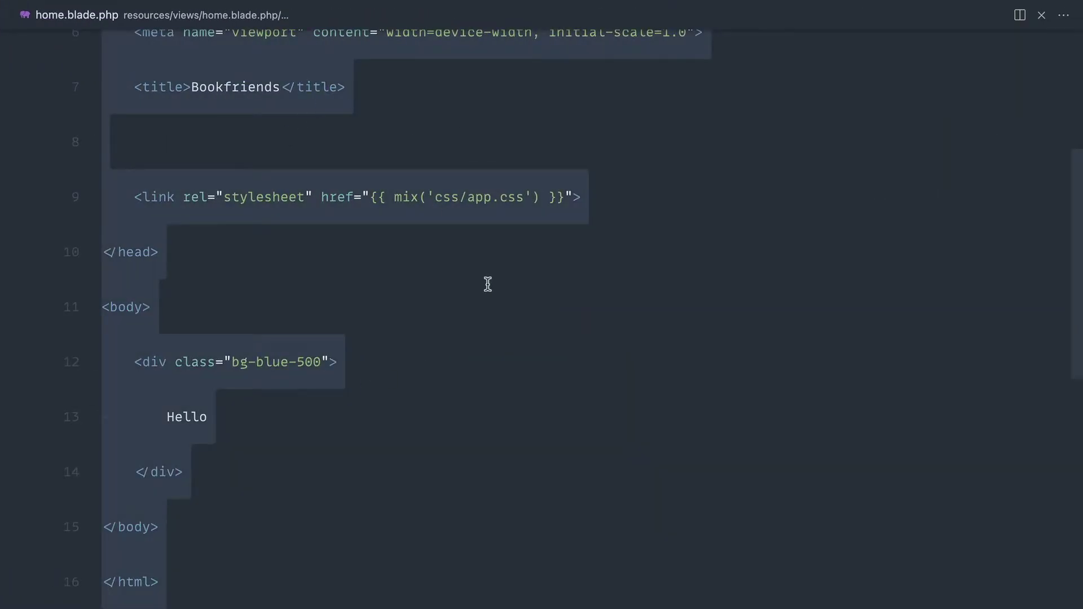
pyautogui.hotkey('ctrl', '`')
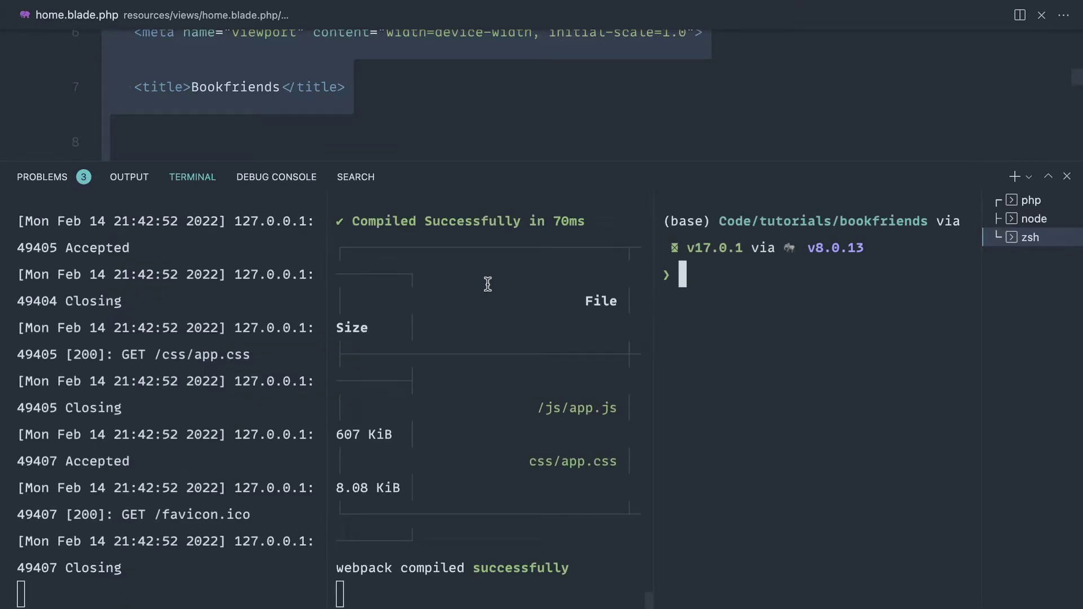
pyautogui.write('php arti')
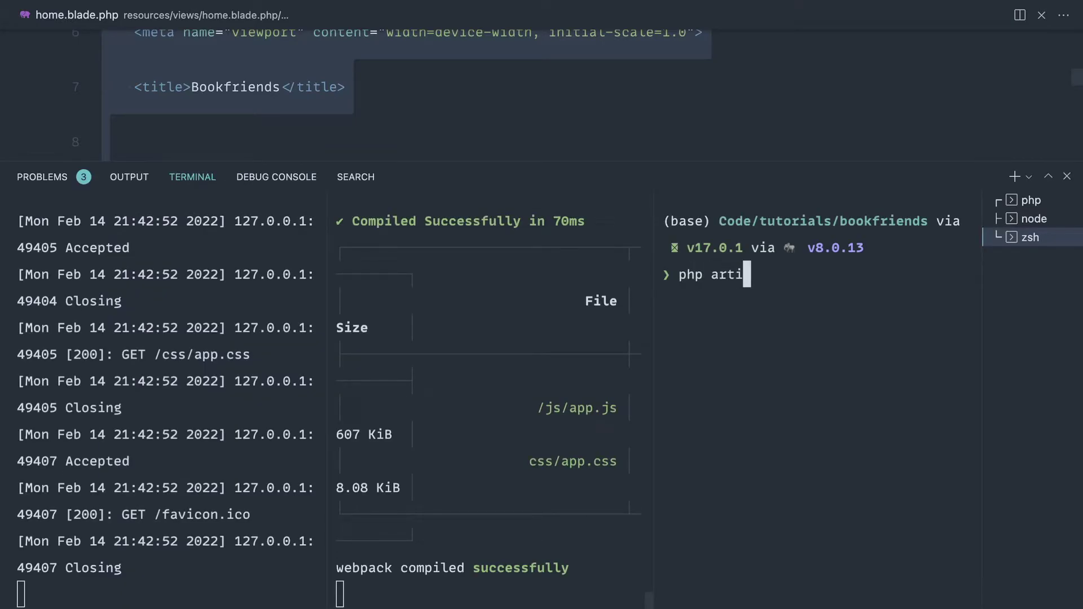
pyautogui.write('san make:compo')
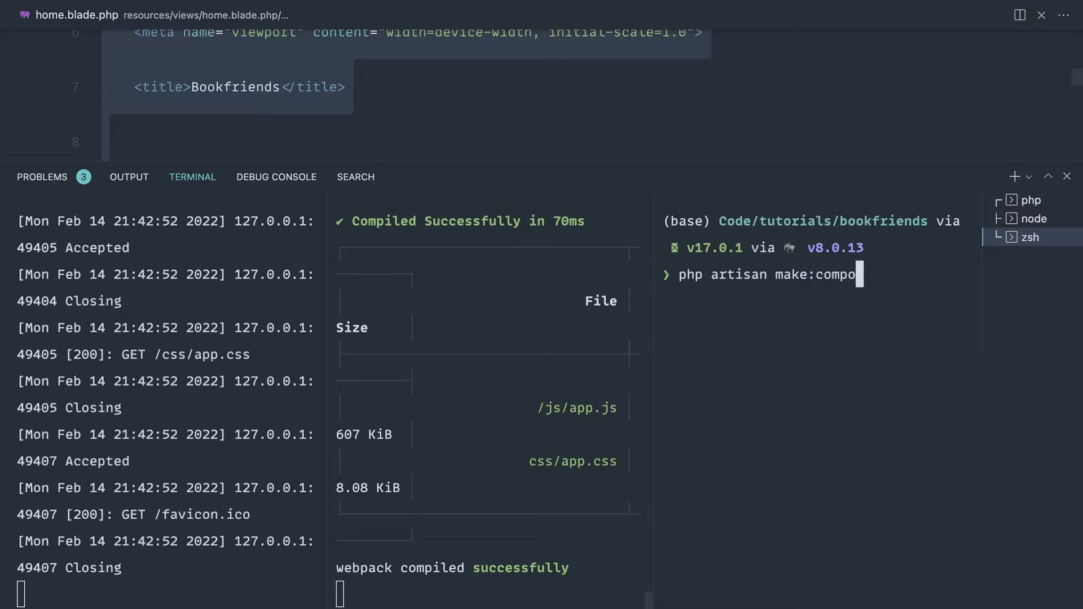
pyautogui.write('nent Layouts')
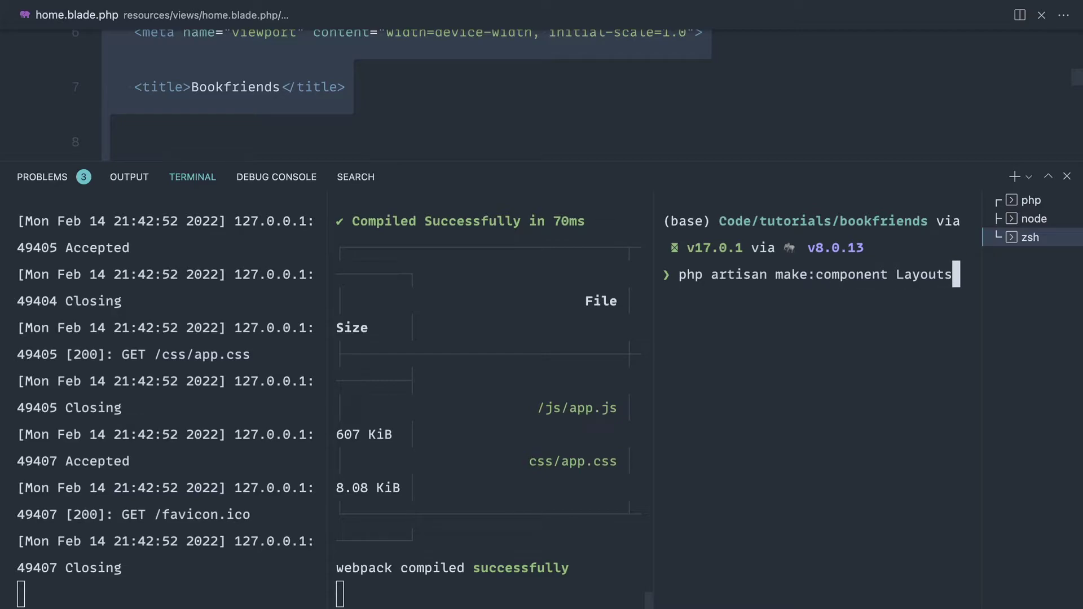
pyautogui.write('\\\\App')
pyautogui.press('Return')
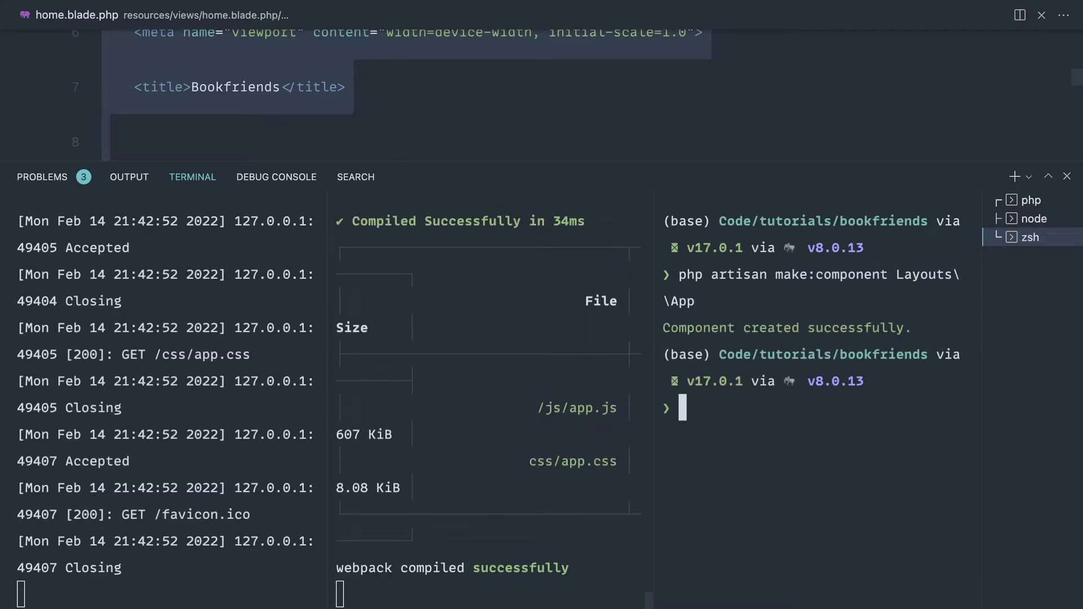
# Replace components/layouts/app.blade.php content with the copied page boilerplate, leaving the body empty
pyautogui.press('super+b')
pyautogui.scroll(2, 871, 232)
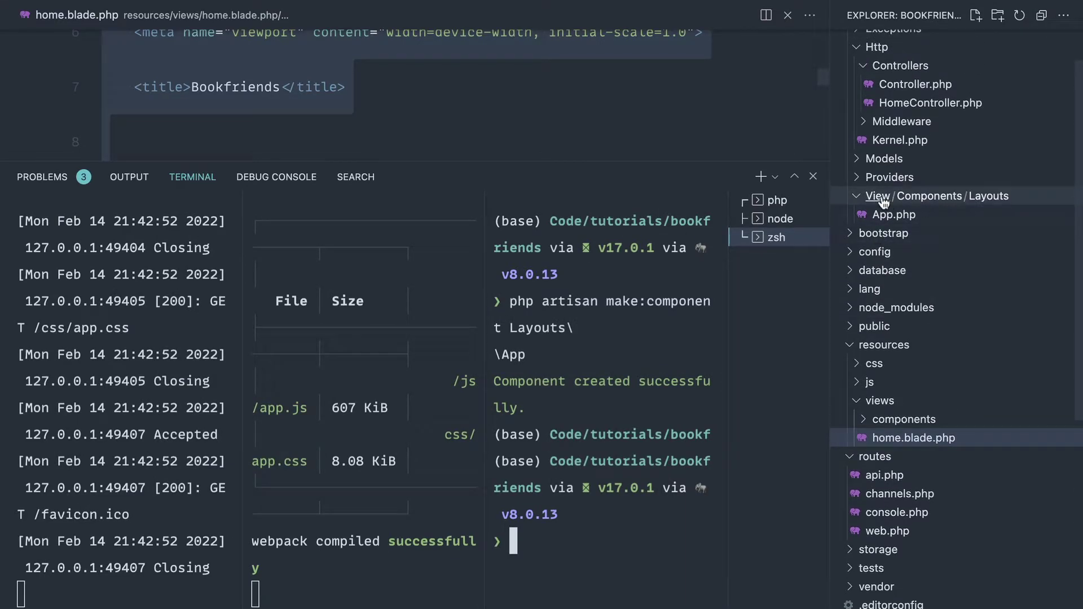
pyautogui.scroll(-1, 904, 253)
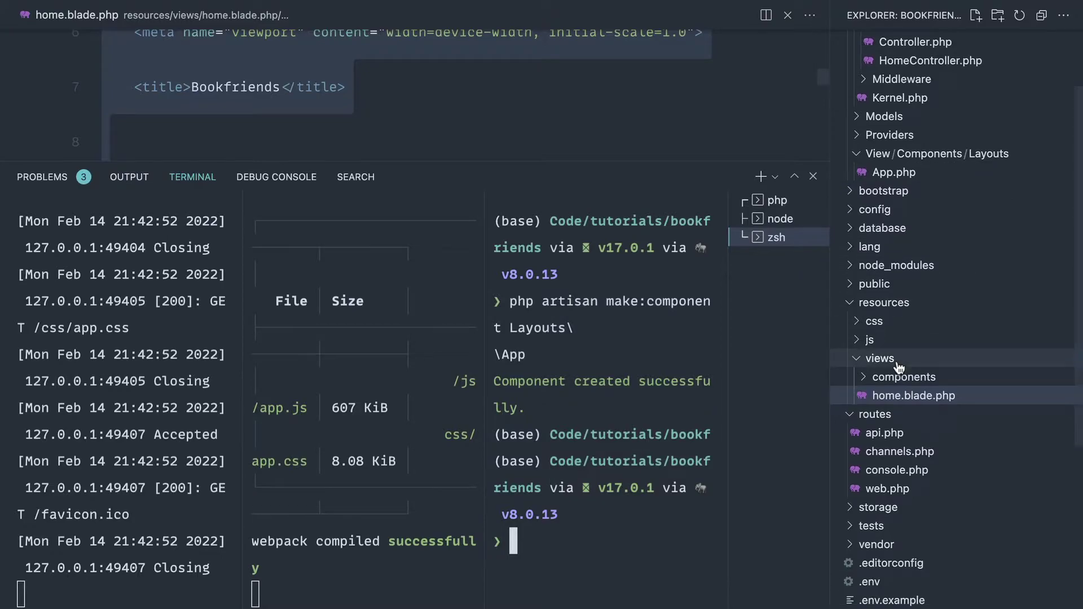
pyautogui.scroll(-2, 902, 288)
pyautogui.click(900, 307)
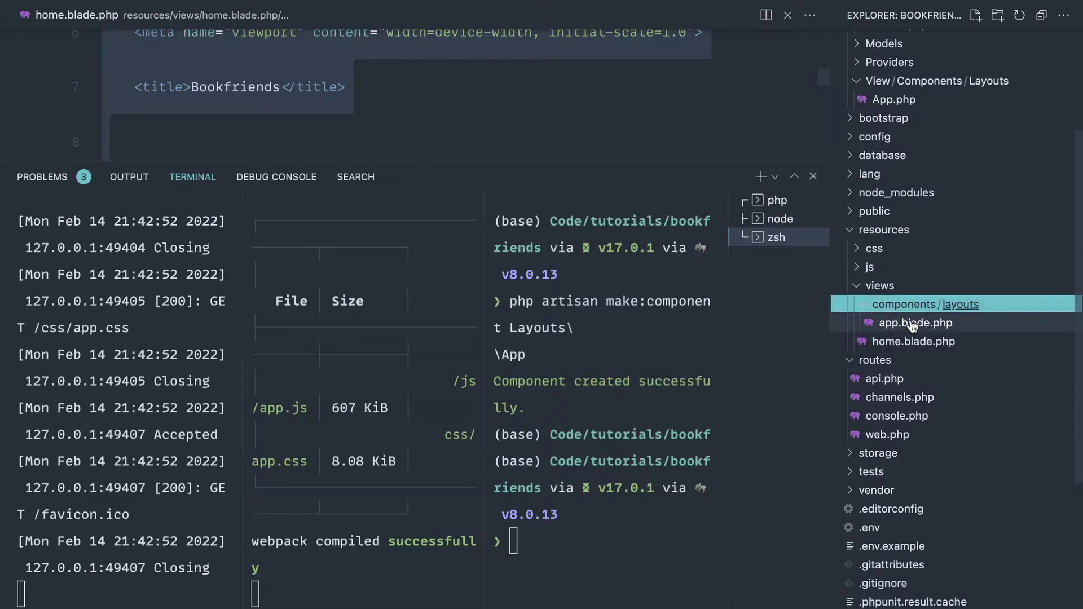
pyautogui.click(912, 326)
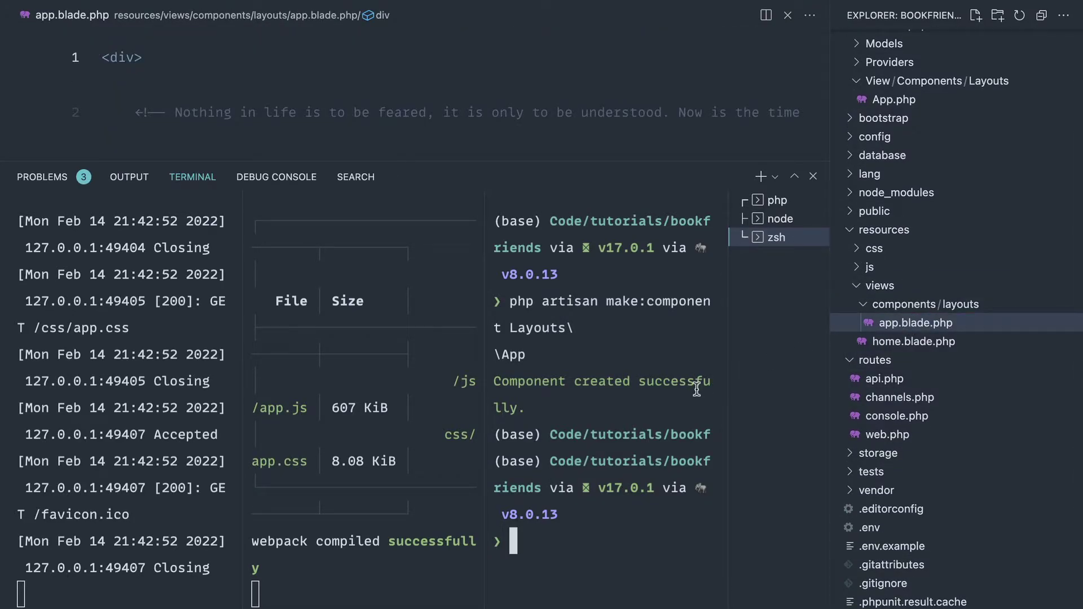
pyautogui.hotkey('ctrl', '`')
pyautogui.hotkey('ctrl', 'a')
pyautogui.hotkey('ctrl', 'v')
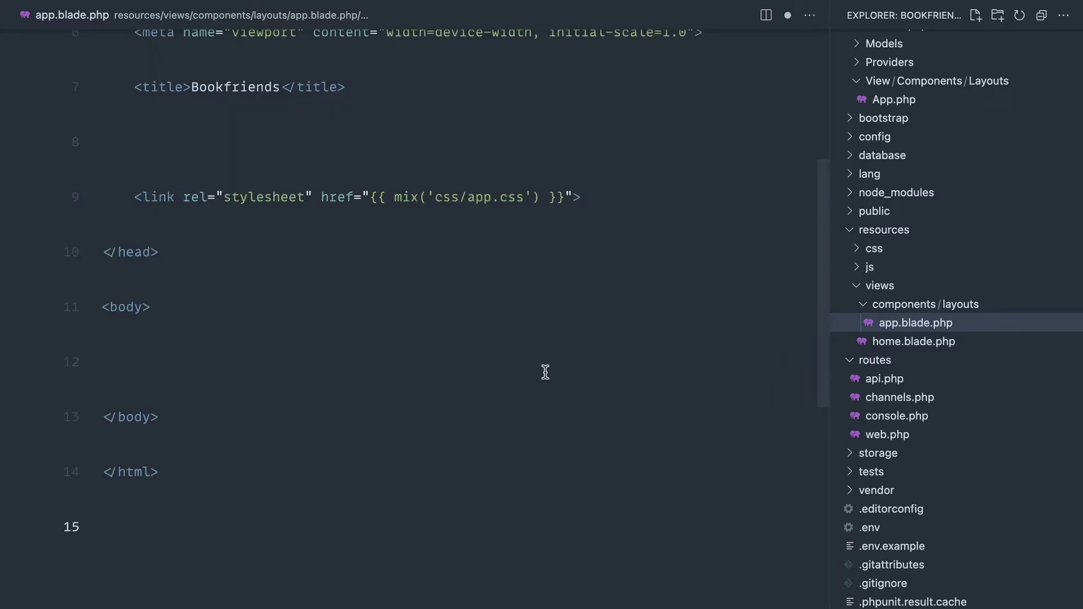
pyautogui.click(545, 372)
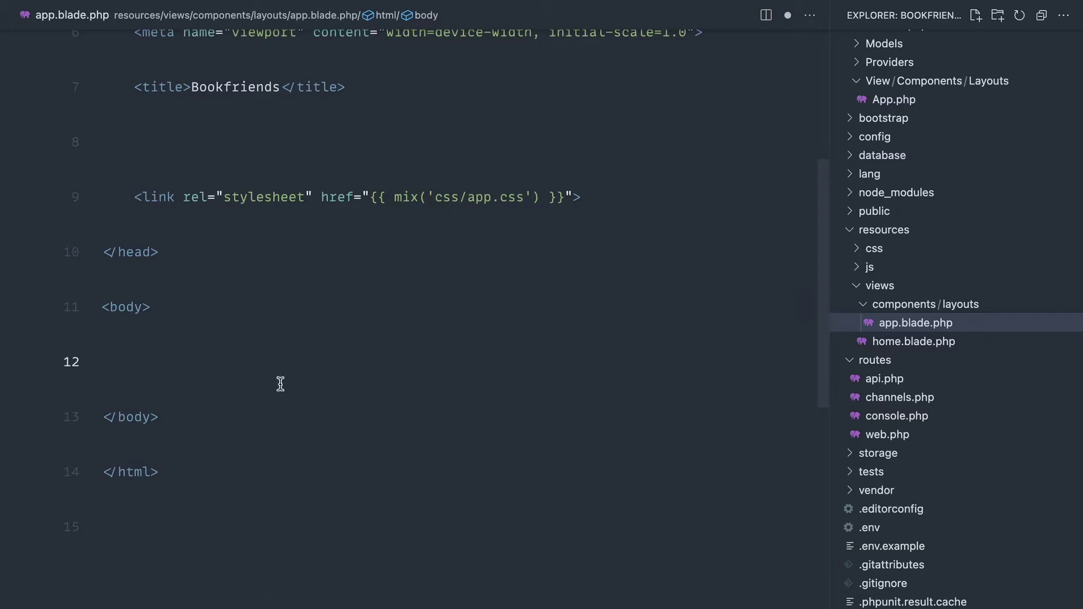
pyautogui.write('{{ $slot')
# Write {{ $slot }} on the empty body line of app.blade.php
pyautogui.press('End')
# Replace home.blade.php content with Hello wrapped in <x-layouts.app>, and save
pyautogui.click(898, 347)
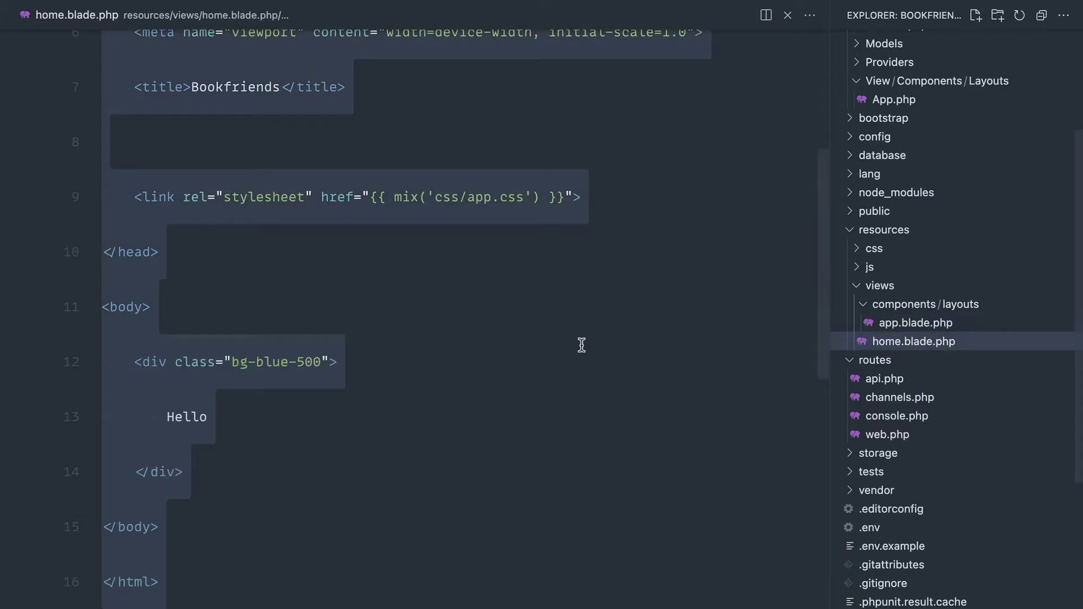
pyautogui.press('BackSpace')
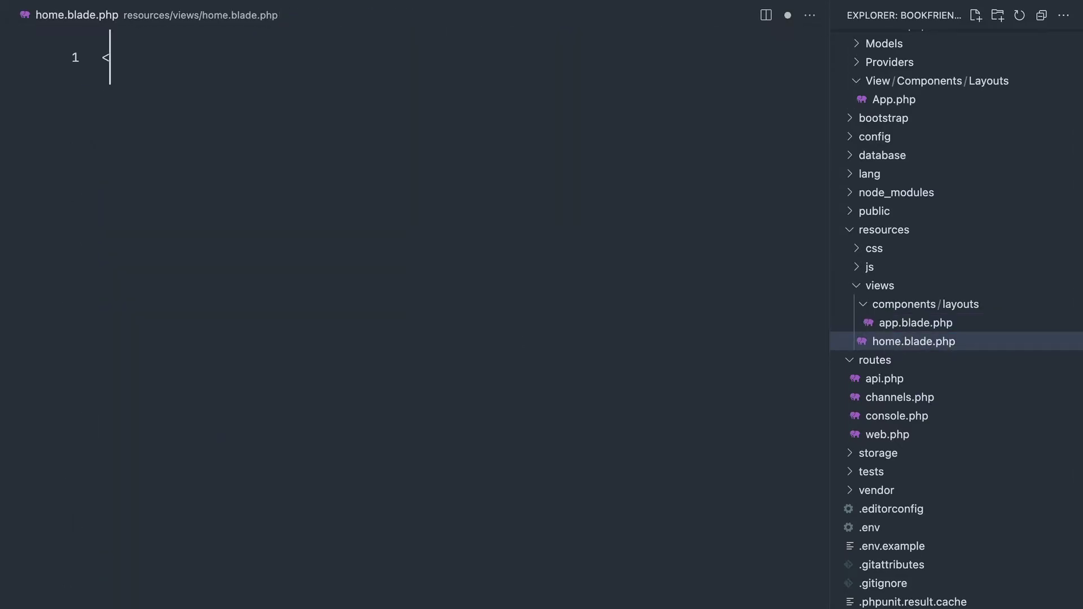
pyautogui.write('x-layout')
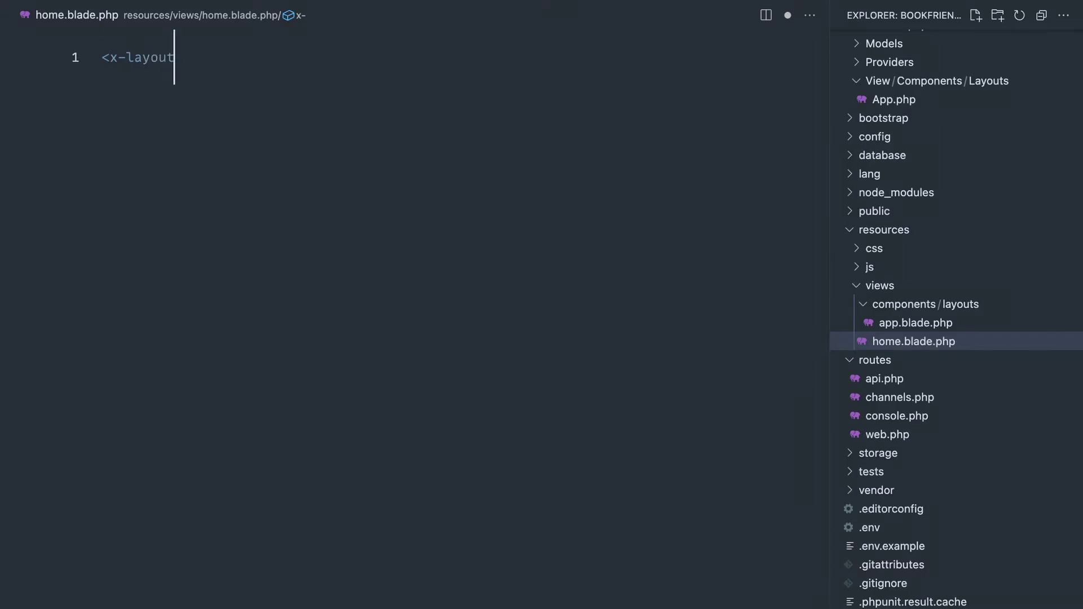
pyautogui.write('s.app>')
pyautogui.press('Return')
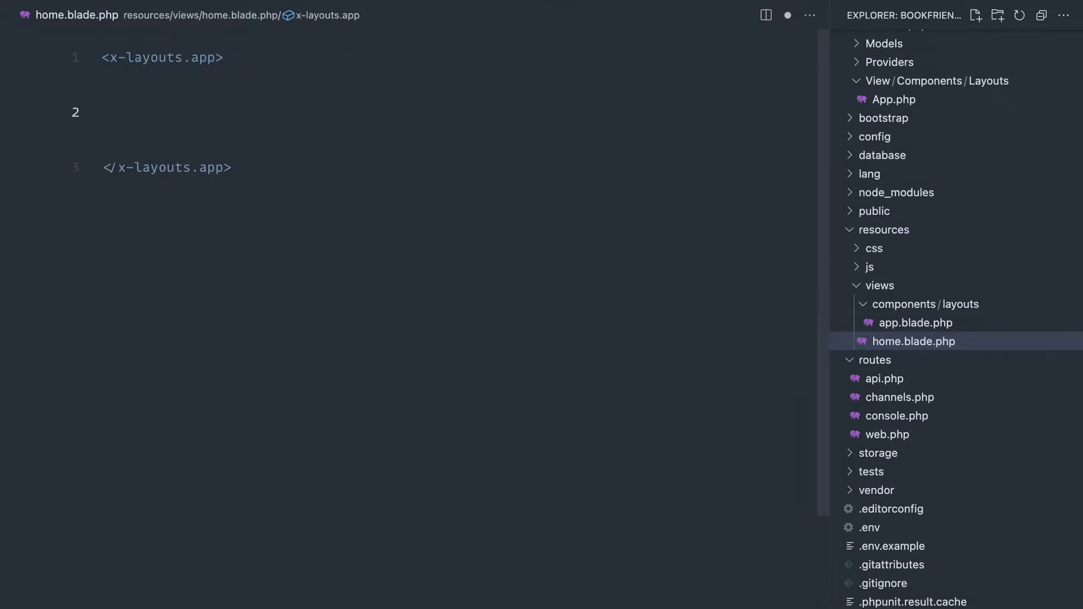
pyautogui.write('Hello')
pyautogui.hotkey('ctrl', 's')
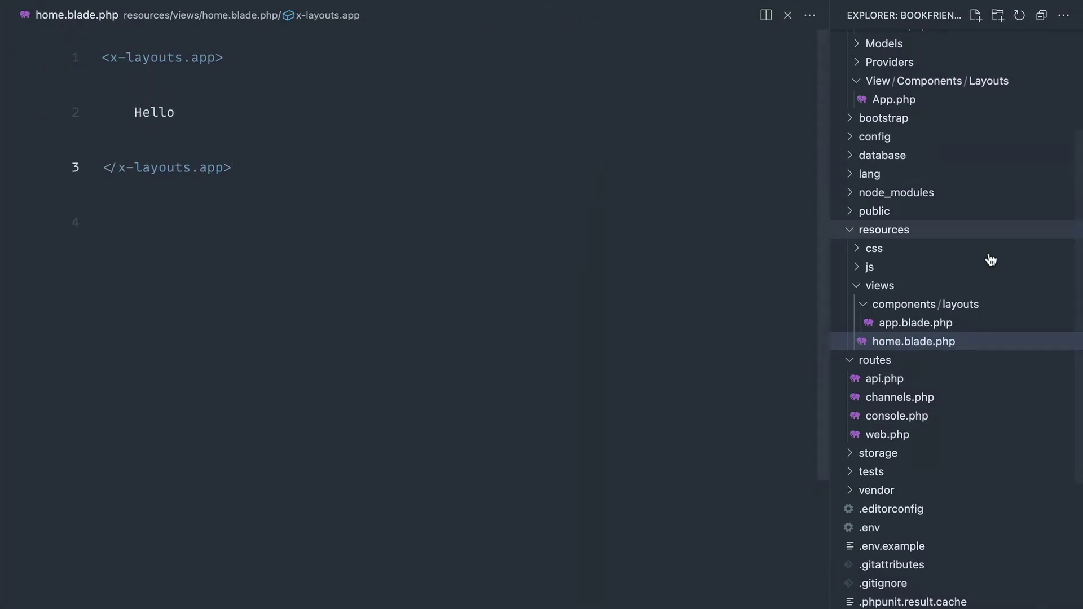
# Wrap {{ $slot }} in app.blade.php inside a new div
pyautogui.click(931, 322)
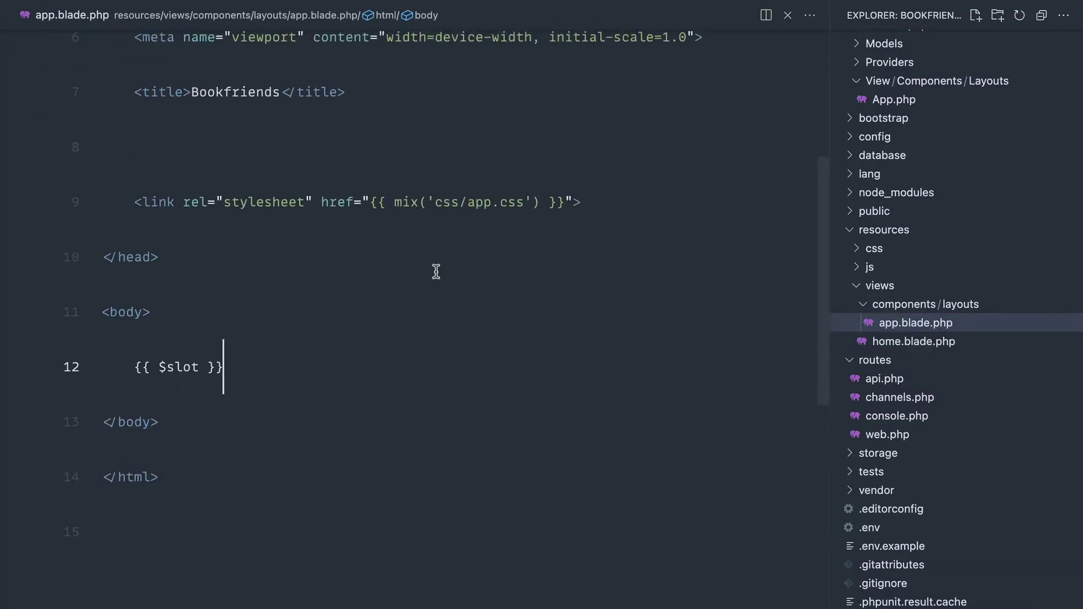
pyautogui.press('Up')
pyautogui.press('Return')
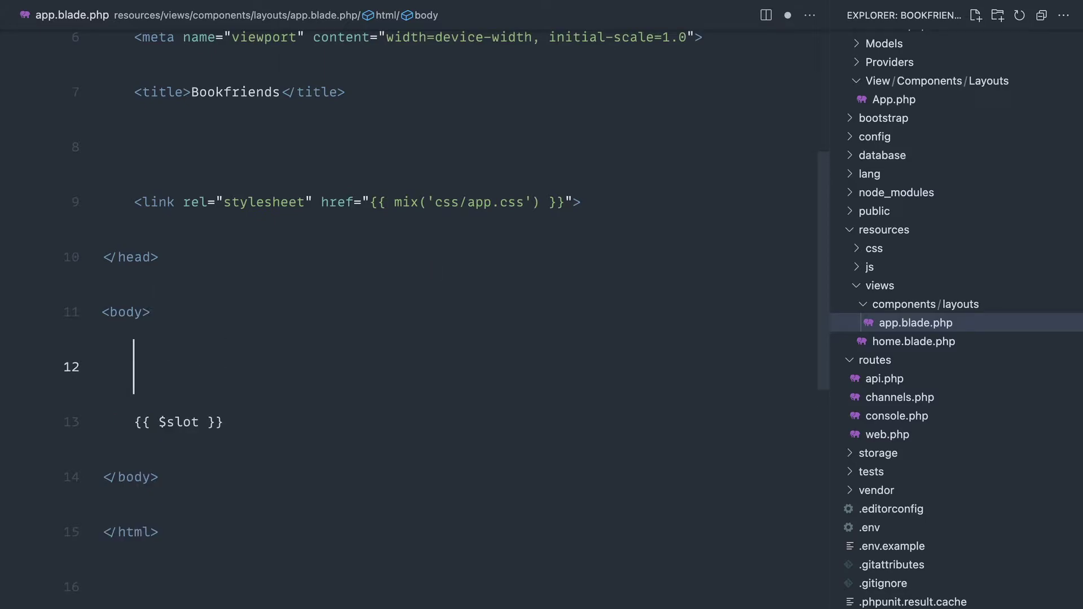
pyautogui.write('div')
pyautogui.press('Tab')
pyautogui.hotkey('ctrl', 'x')
pyautogui.press('Down')
pyautogui.press('End')
pyautogui.press('Return')
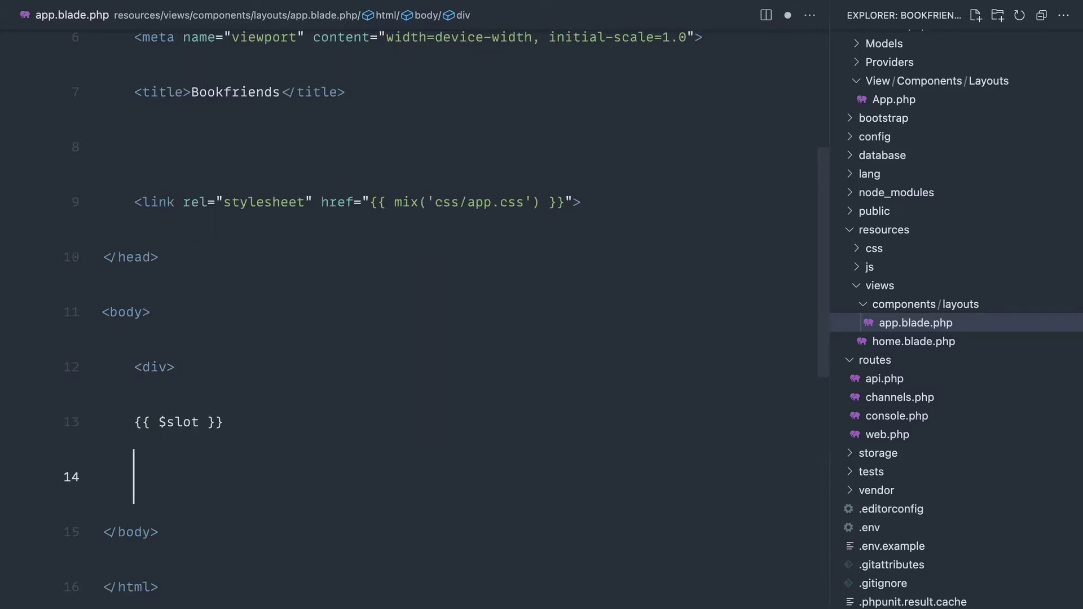
pyautogui.hotkey('ctrl', 'v')
pyautogui.press('Up')
pyautogui.press('Home')
pyautogui.press('Tab')
# Give the div classes max-w-4xl mx-auto px-6 grid grid-cols-8 gap-12 mt-16
pyautogui.press('Up')
pyautogui.press('End')
pyautogui.press('Left')
pyautogui.write('class')
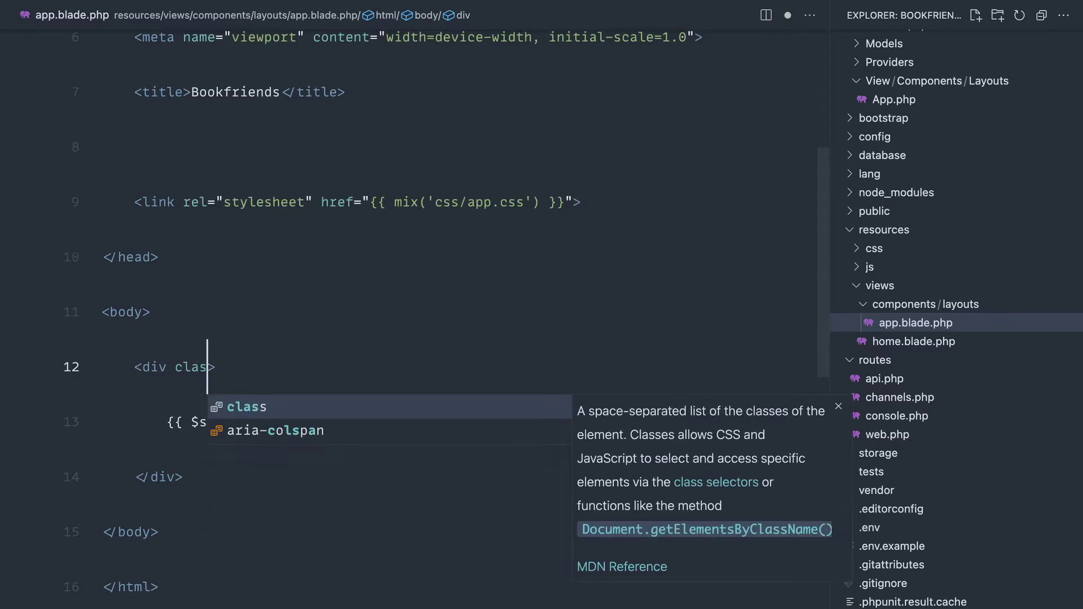
pyautogui.press('Escape')
pyautogui.write('"max-w')
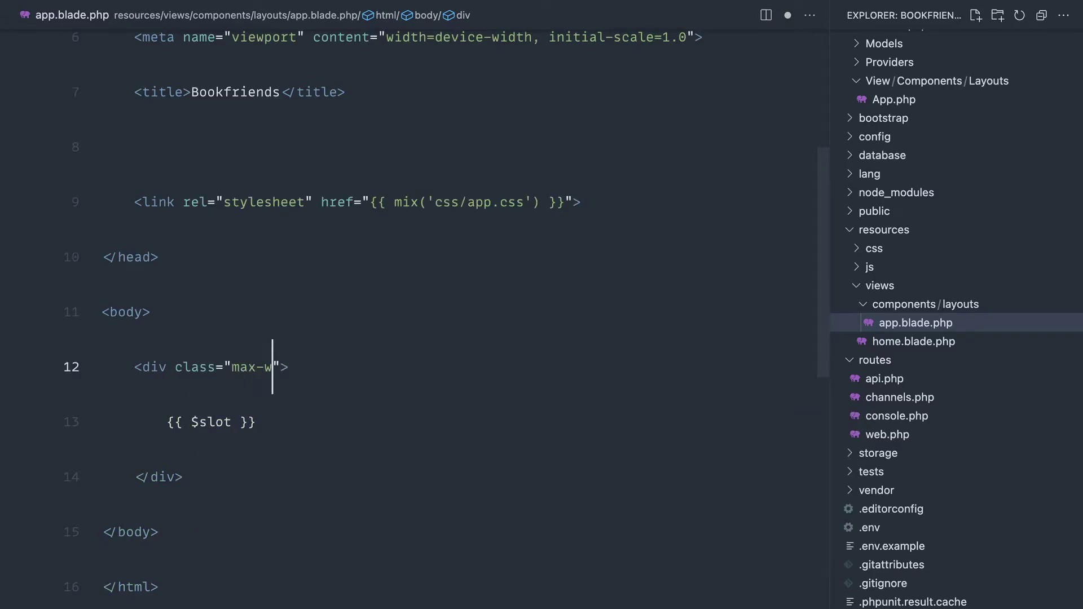
pyautogui.write('-4xl ')
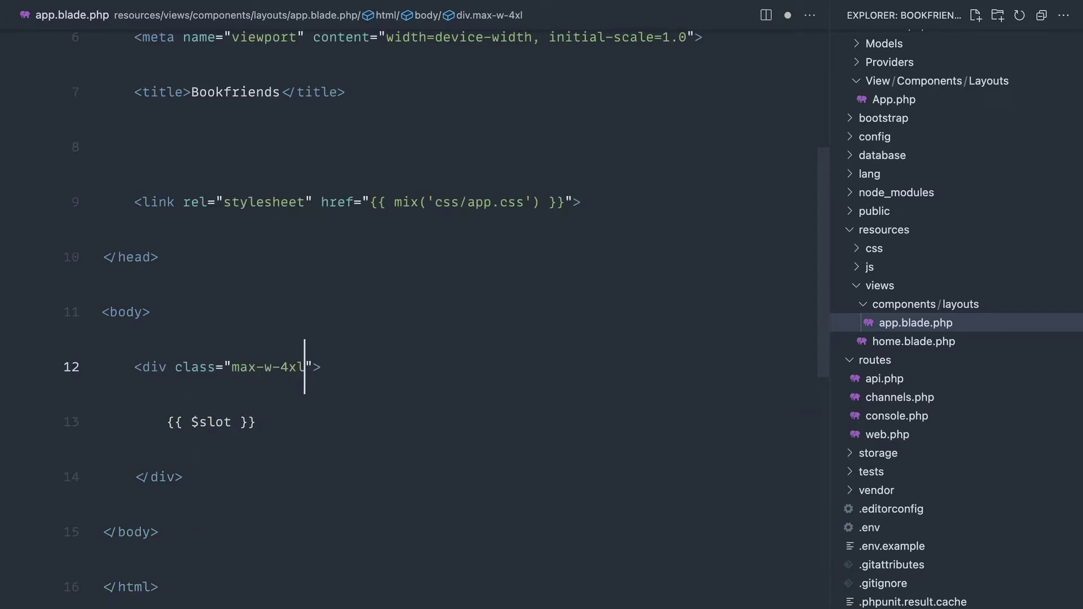
pyautogui.write('mx-auto')
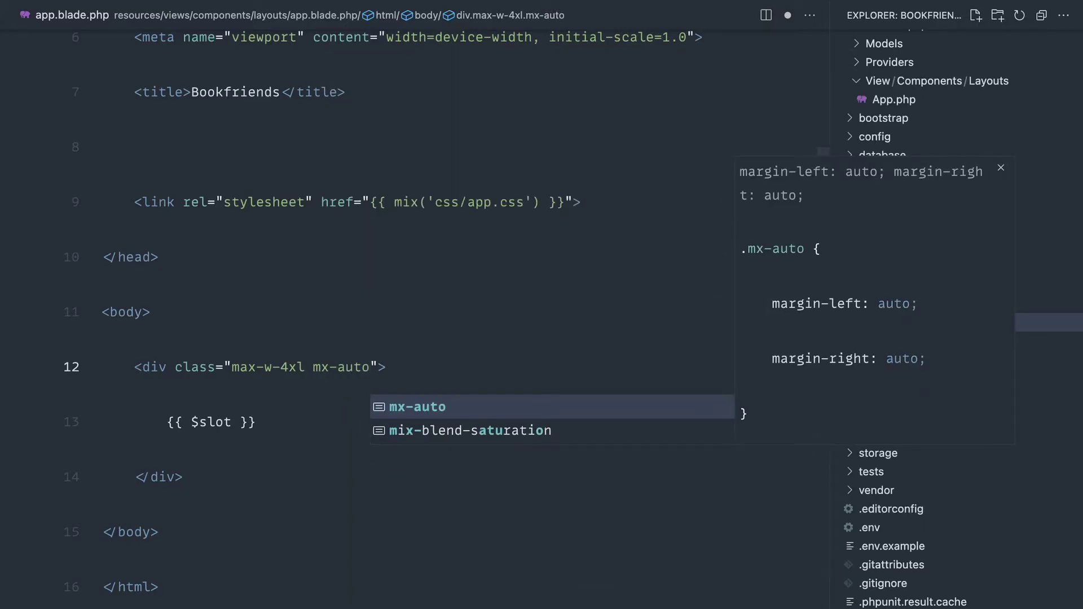
pyautogui.write(' px-6 ')
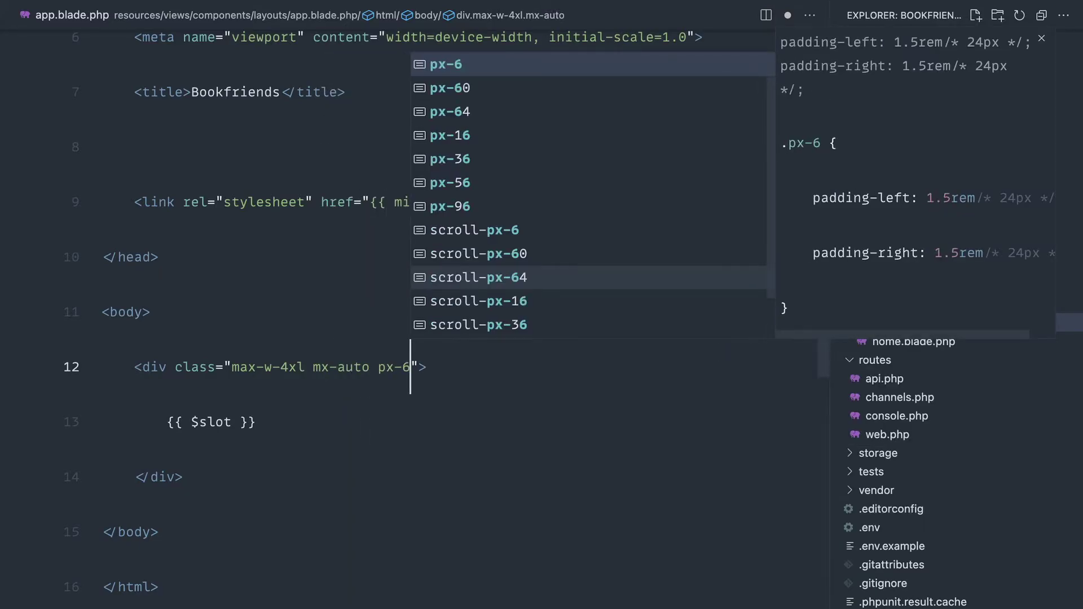
pyautogui.write('grid')
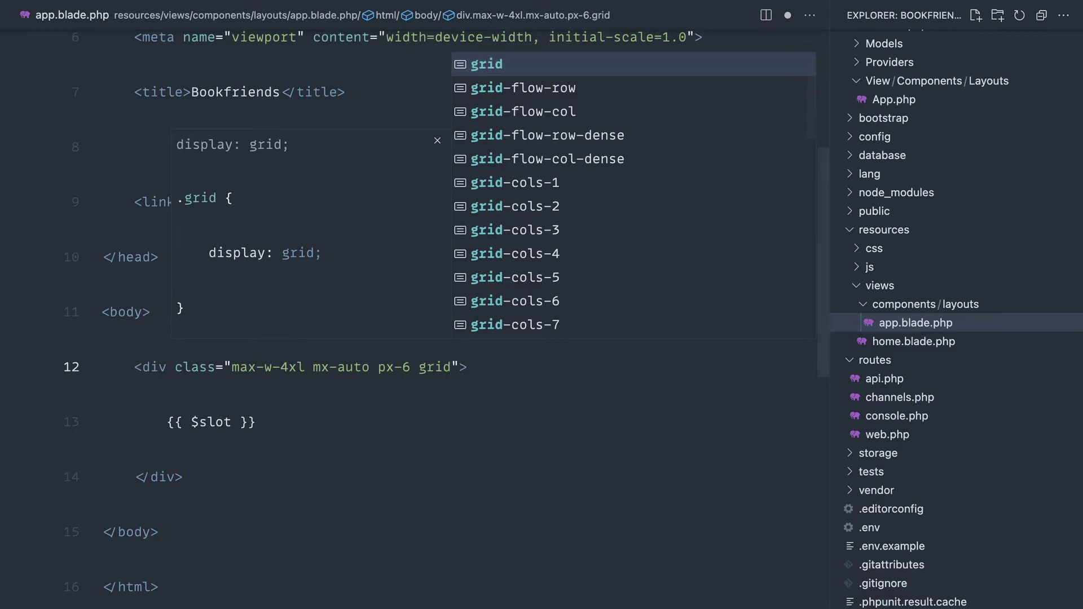
pyautogui.write(' grid-cols')
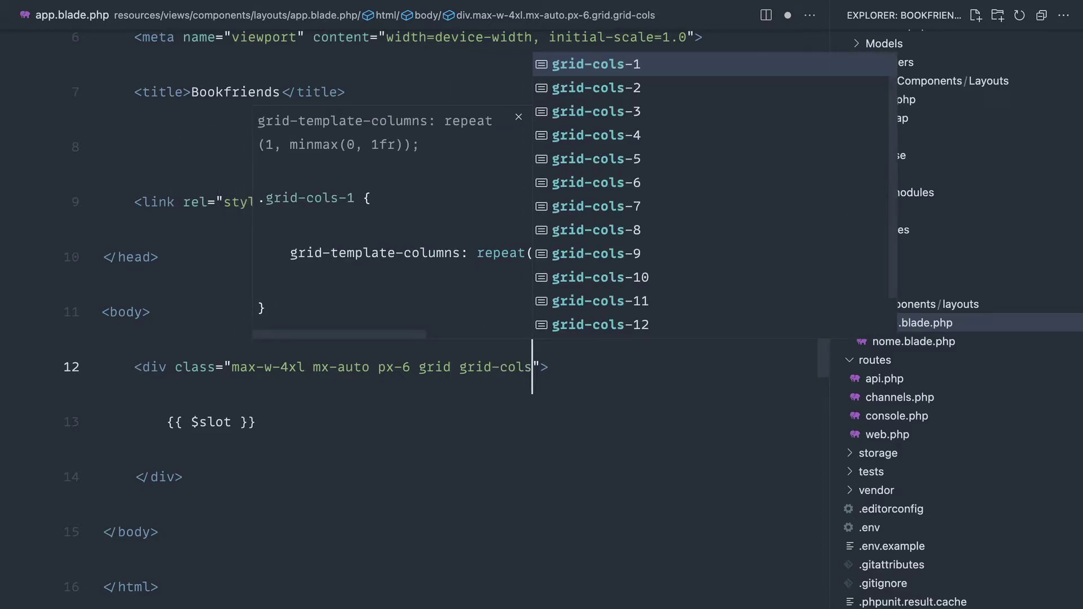
pyautogui.write('-8 gap')
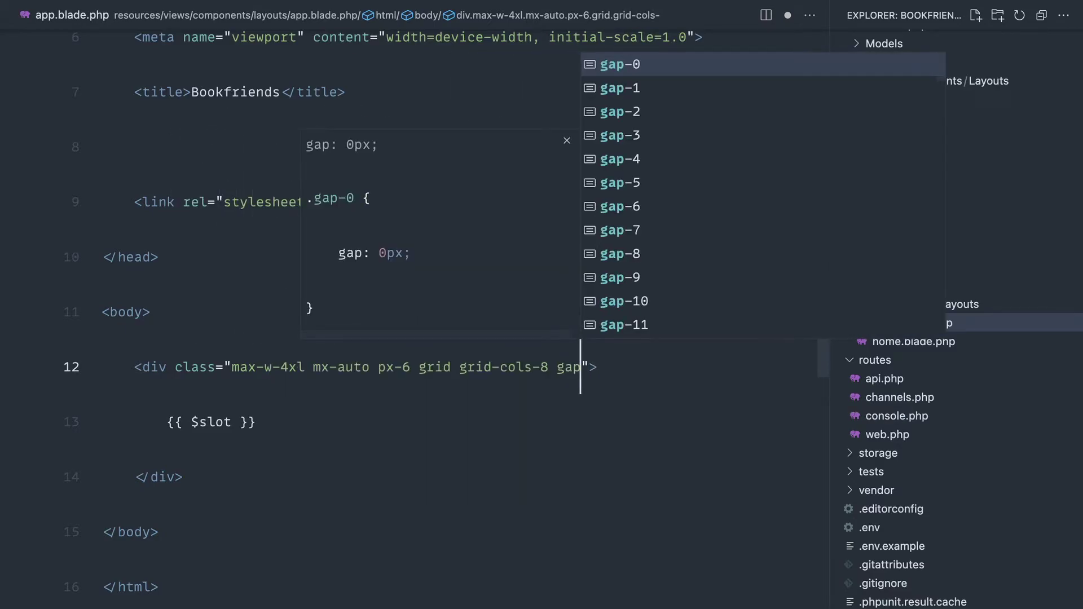
pyautogui.write('-12 mt-')
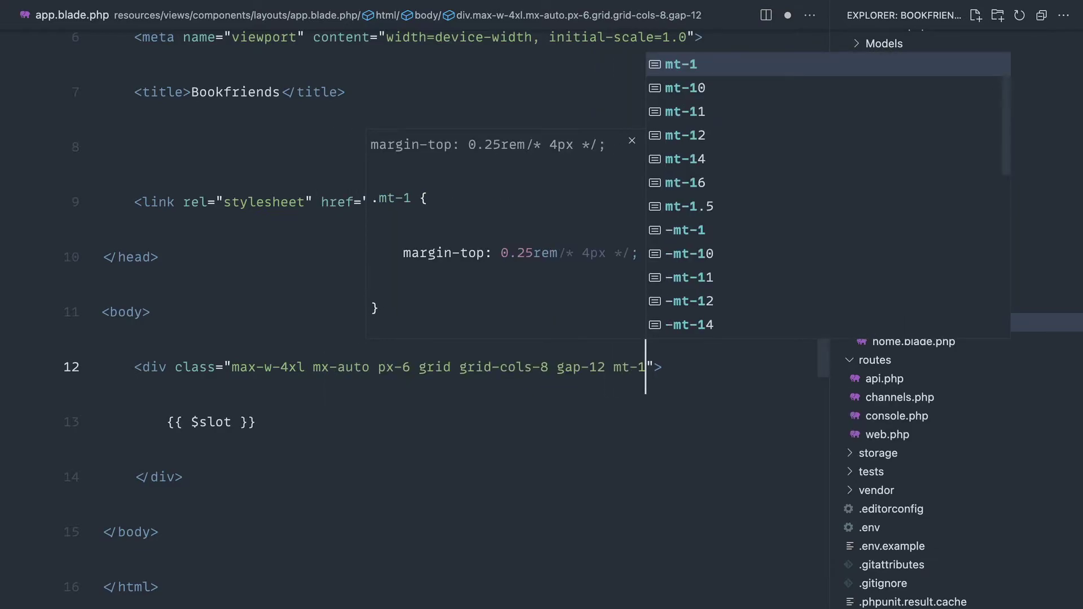
pyautogui.write('16')
pyautogui.press('Escape')
# Replace the slot line with a div holding placeholder text 'sidebar'
pyautogui.click(402, 410)
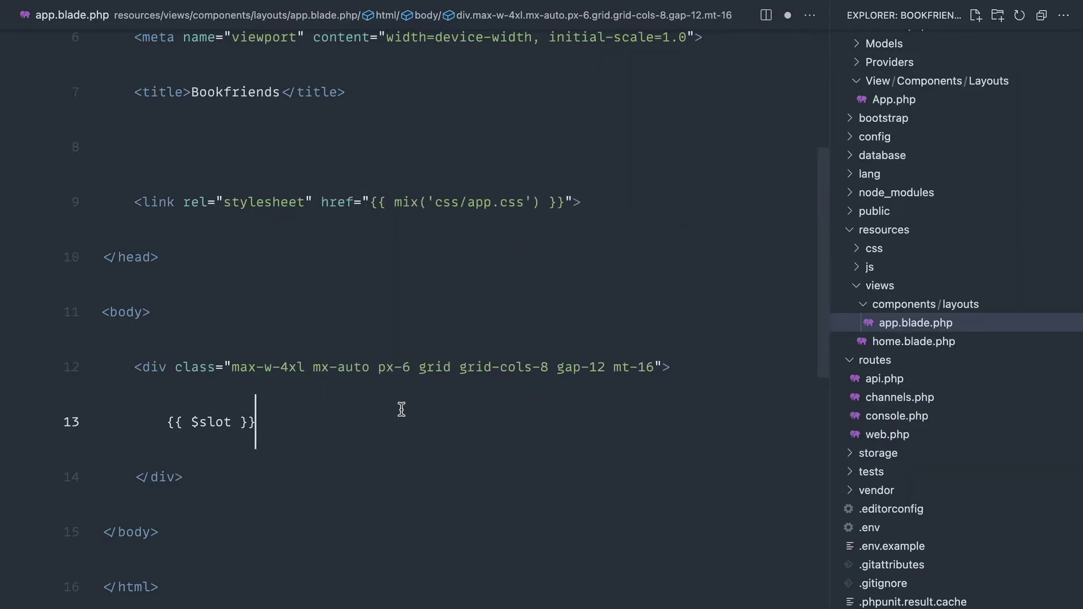
pyautogui.hotkey('shift', 'Home')
pyautogui.press('BackSpace')
pyautogui.write('div')
pyautogui.press('Tab')
pyautogui.press('Return')
pyautogui.write('side')
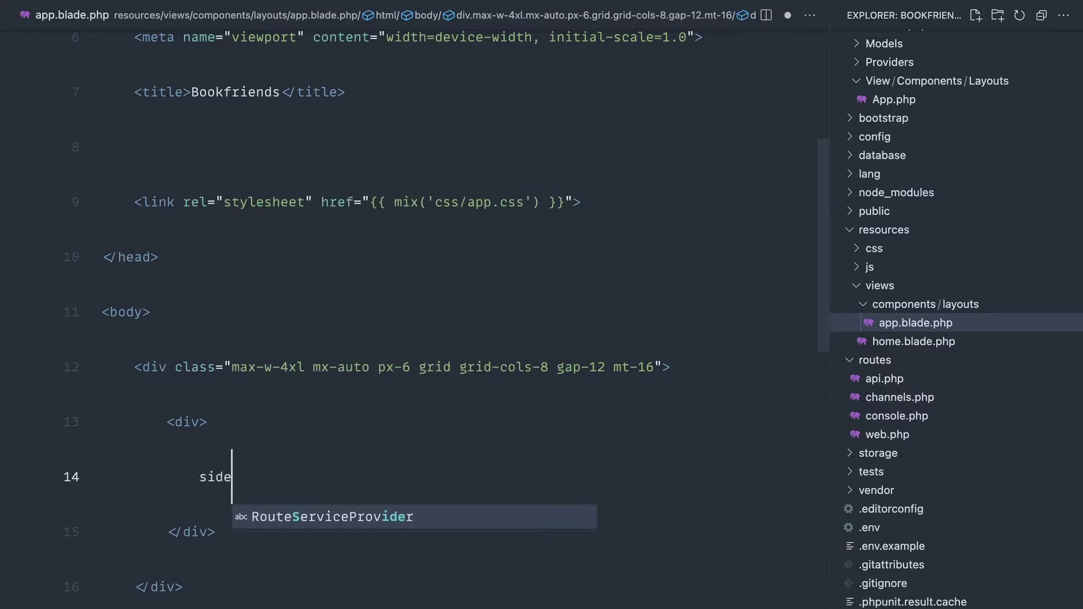
pyautogui.write('bar')
# Add a second div holding {{ $slot }} and preview the layout in Chrome
pyautogui.press('Down')
pyautogui.press('Return')
pyautogui.write('div')
pyautogui.press('Tab')
pyautogui.press('Return')
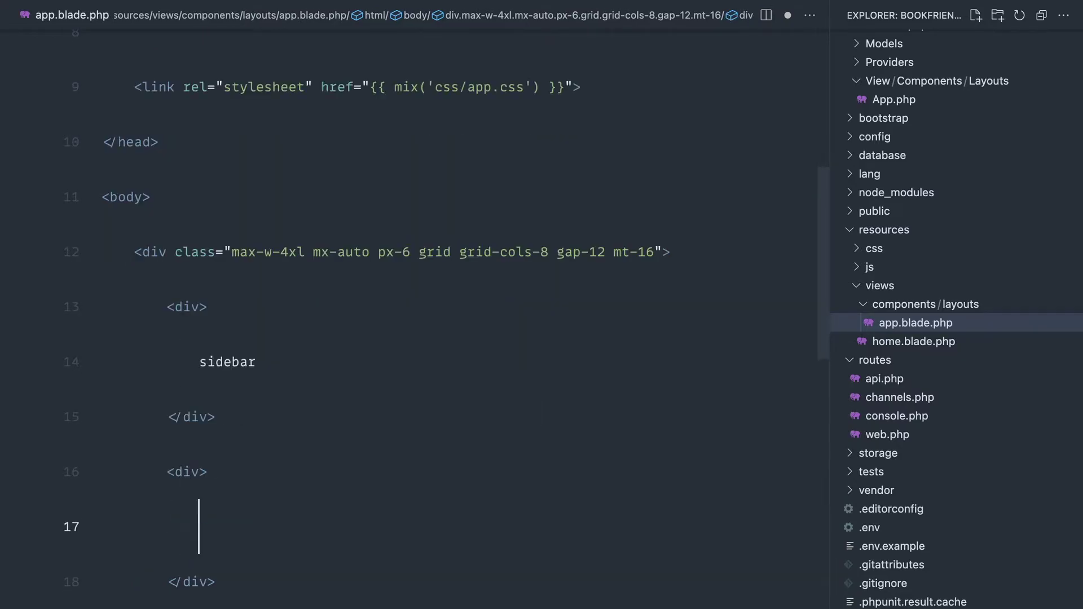
pyautogui.write('{{ $slot')
pyautogui.press('End')
pyautogui.scroll(-2, 321, 479)
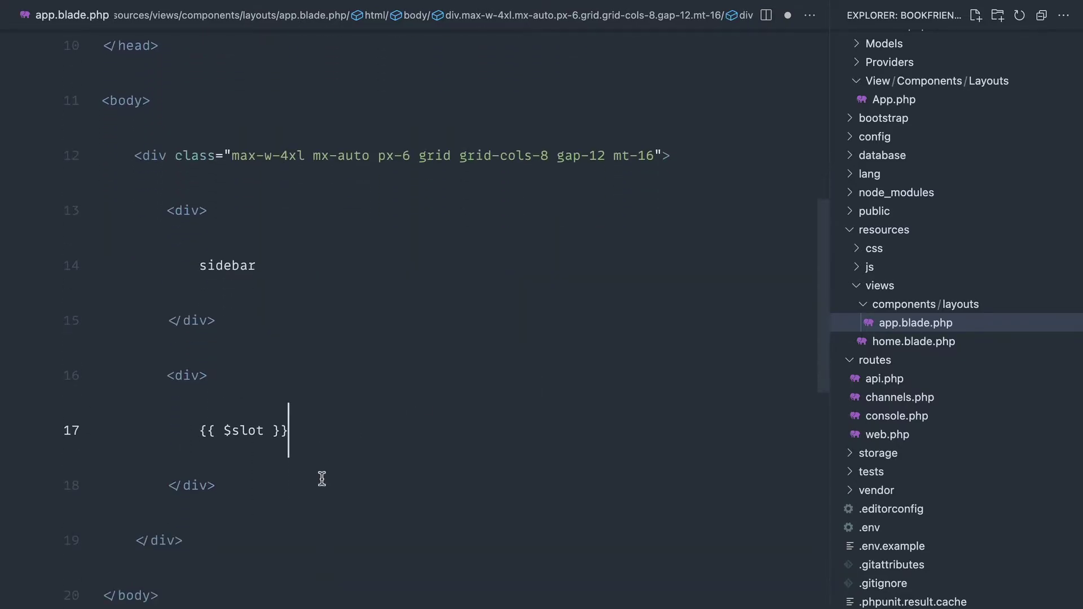
pyautogui.click(191, 290)
pyautogui.click(320, 271)
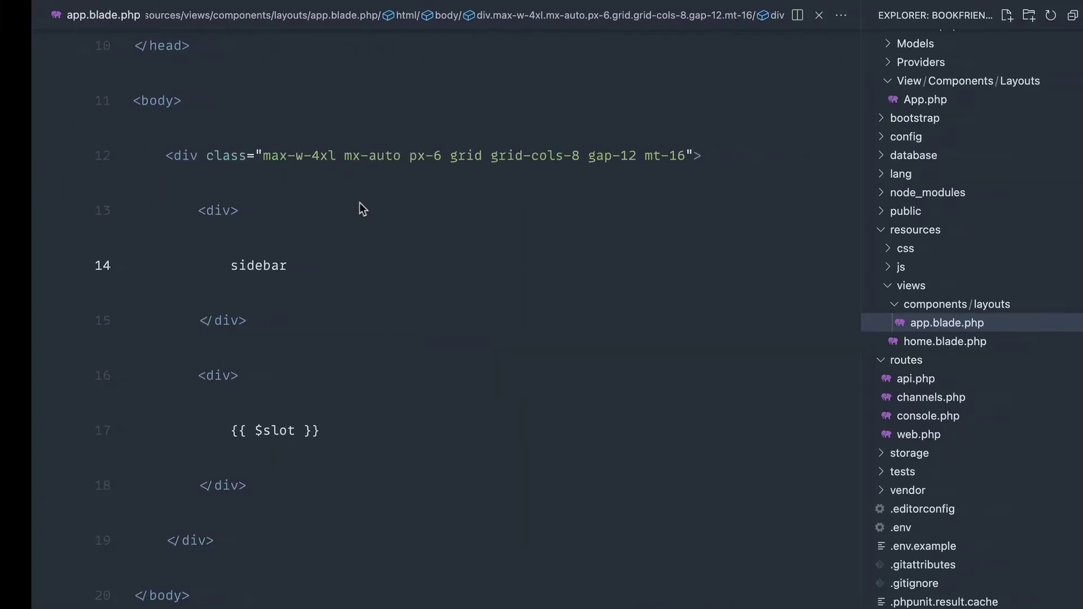
pyautogui.click(381, 382)
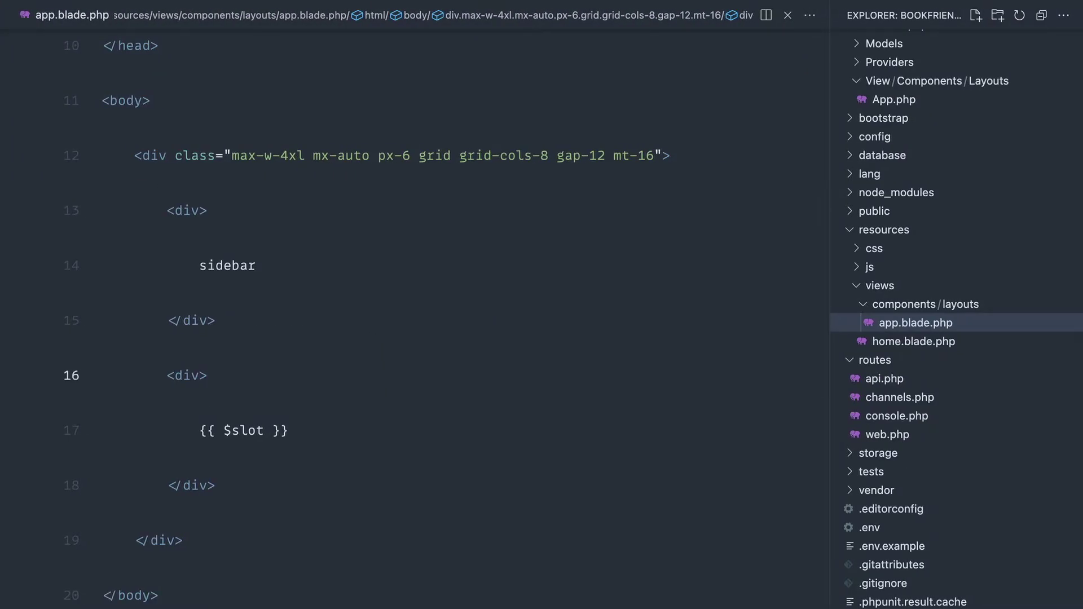
# Give the sidebar div a two-column span, right border and space-y-6 spacing
pyautogui.click(208, 235)
pyautogui.write('class')
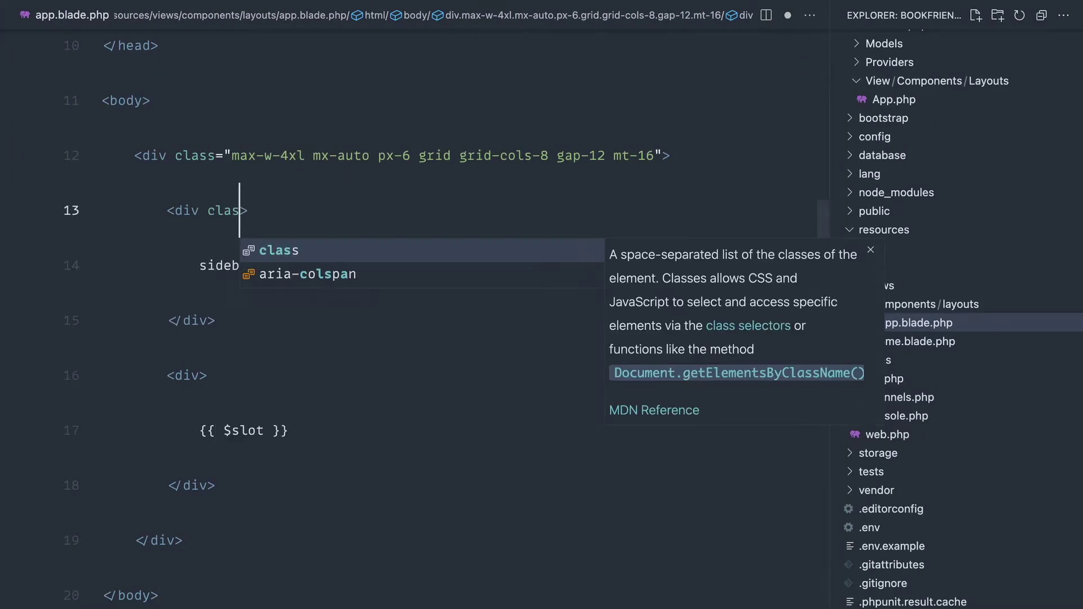
pyautogui.press('Return')
pyautogui.write('-spa')
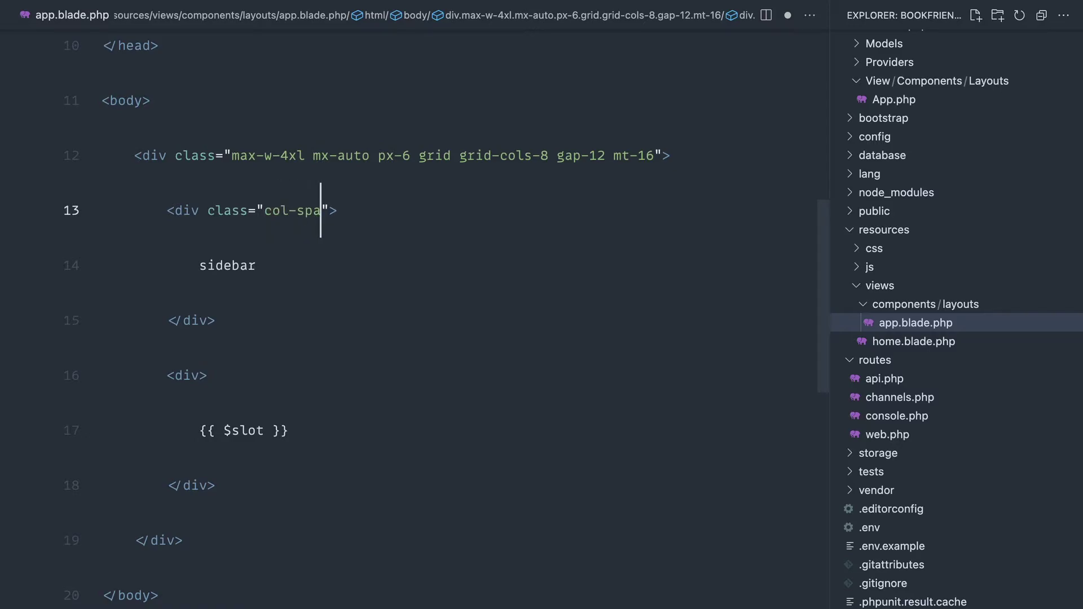
pyautogui.write('n-2 border')
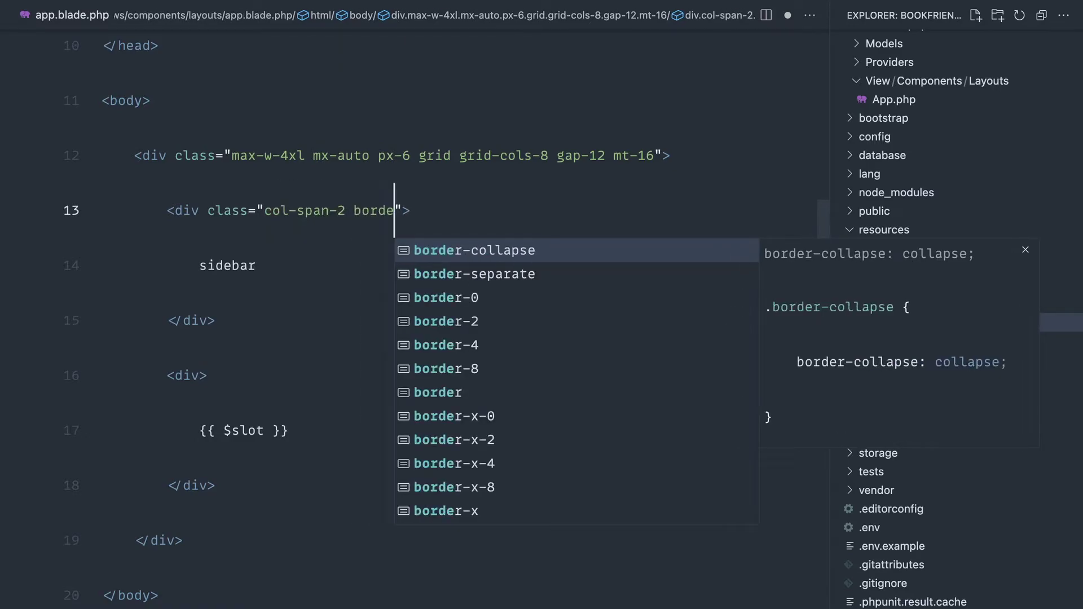
pyautogui.write('-r border')
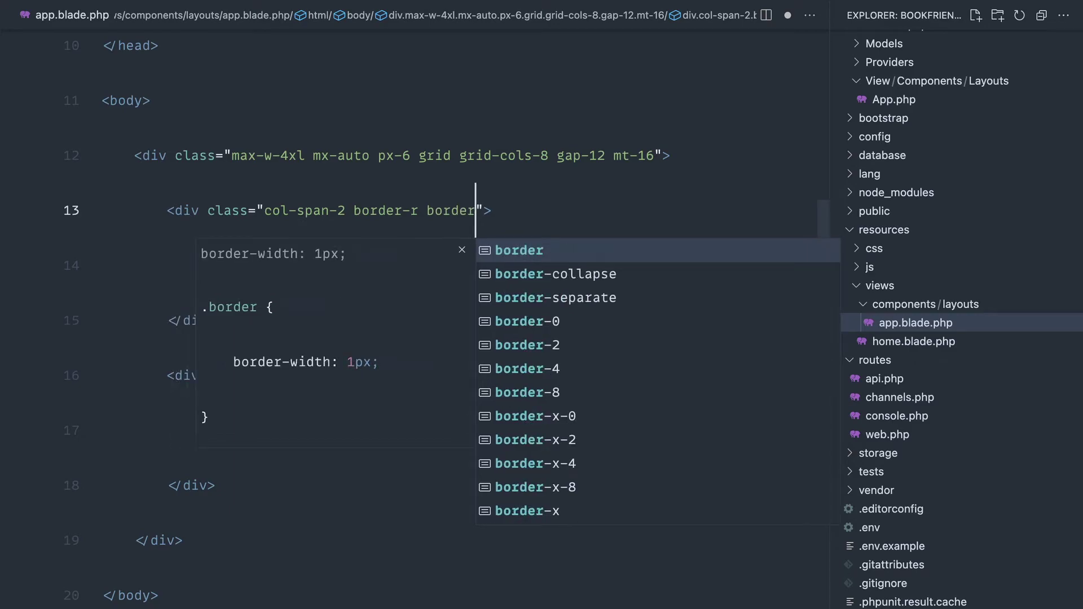
pyautogui.write('-slate-')
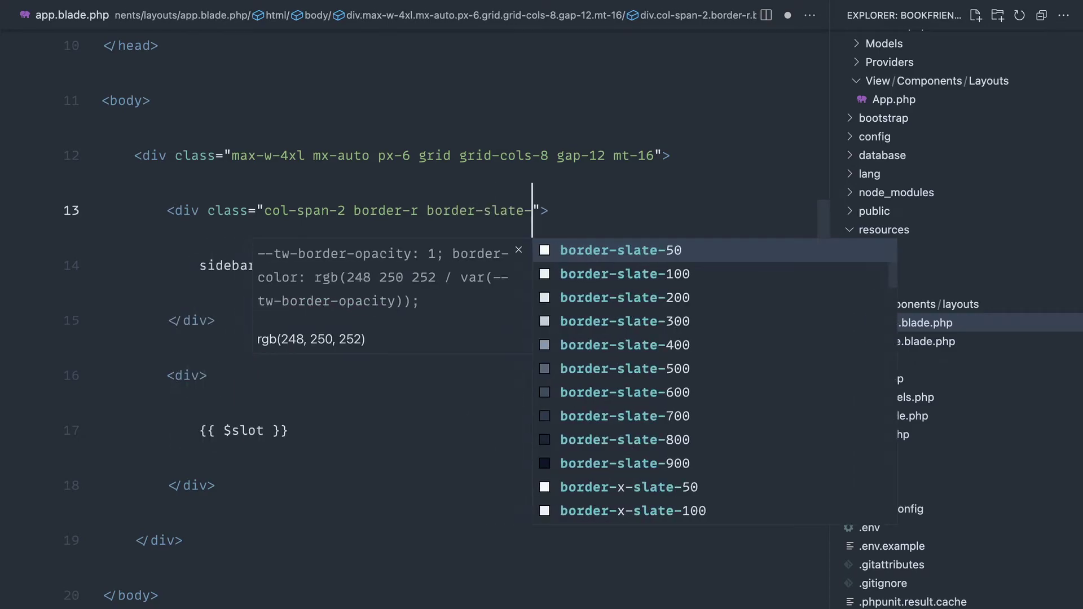
pyautogui.write('200 s')
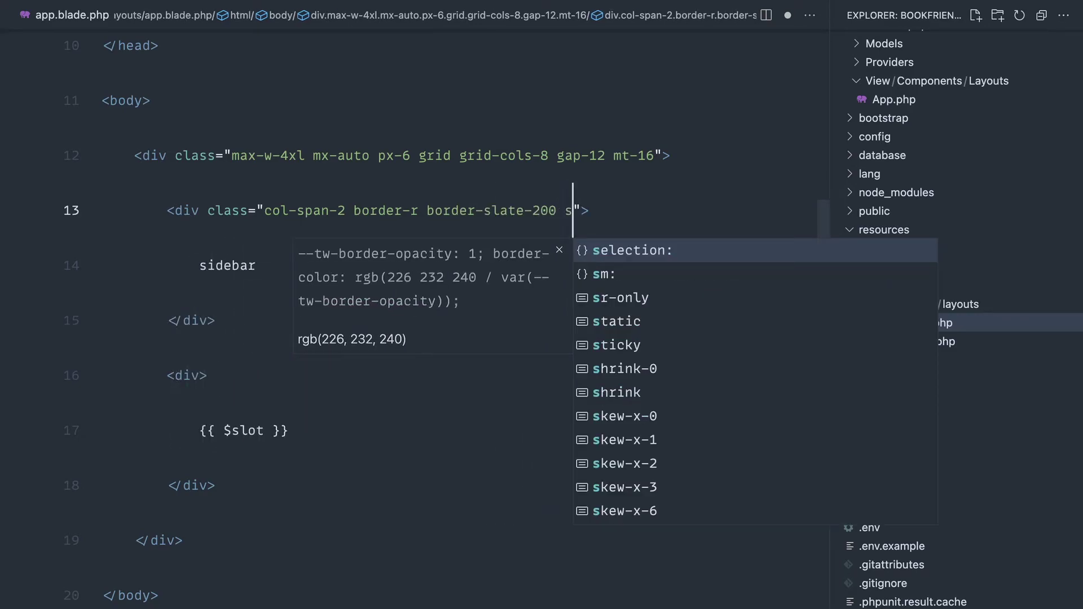
pyautogui.write('pace-y')
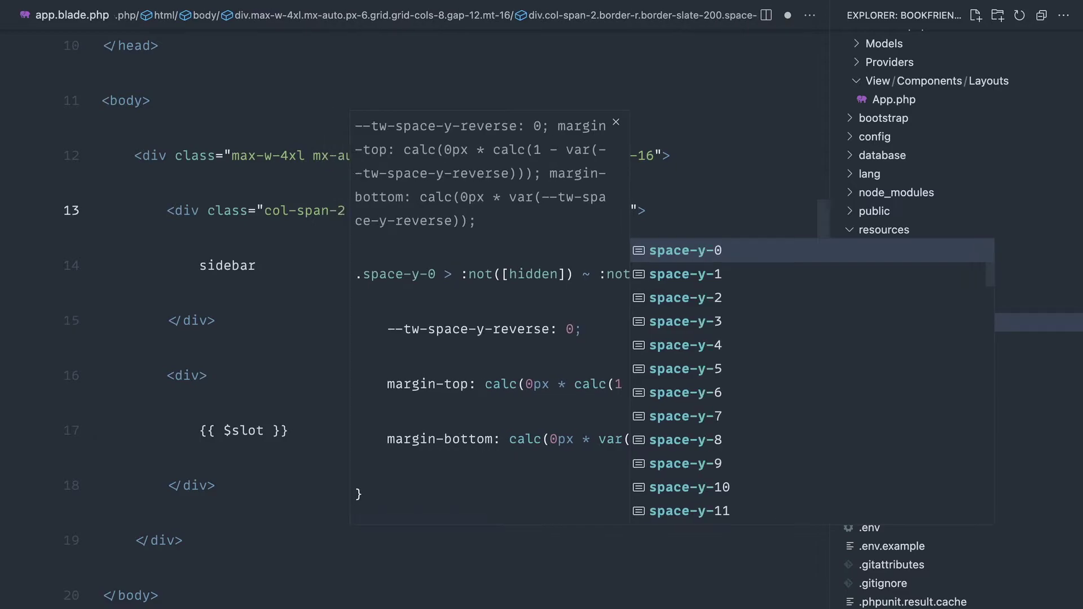
pyautogui.write('-6')
pyautogui.moveTo(565, 218); pyautogui.dragTo(645, 219)
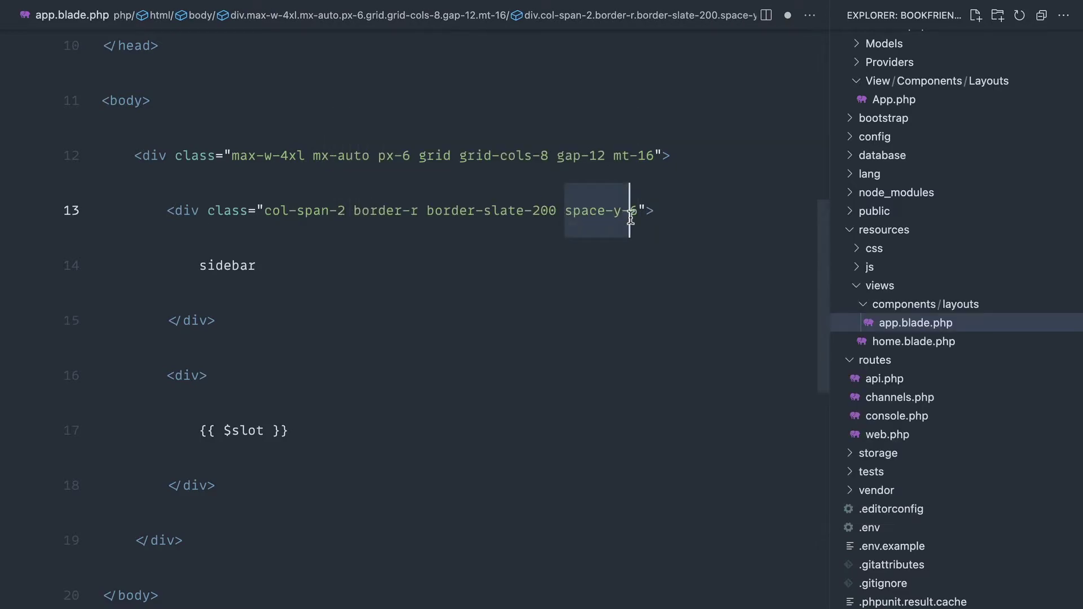
# Replace the 'sidebar' placeholder with a div containing 'link'
pyautogui.press('Down')
pyautogui.hotkey('shift', 'Home')
pyautogui.write('div')
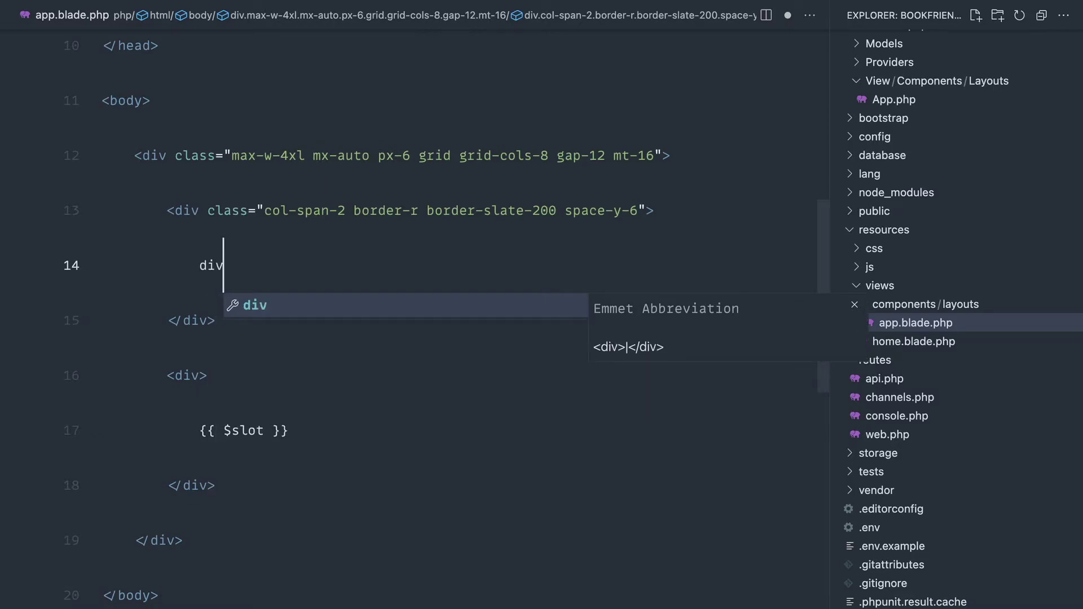
pyautogui.press('Tab')
pyautogui.press('Return')
pyautogui.write('lin')
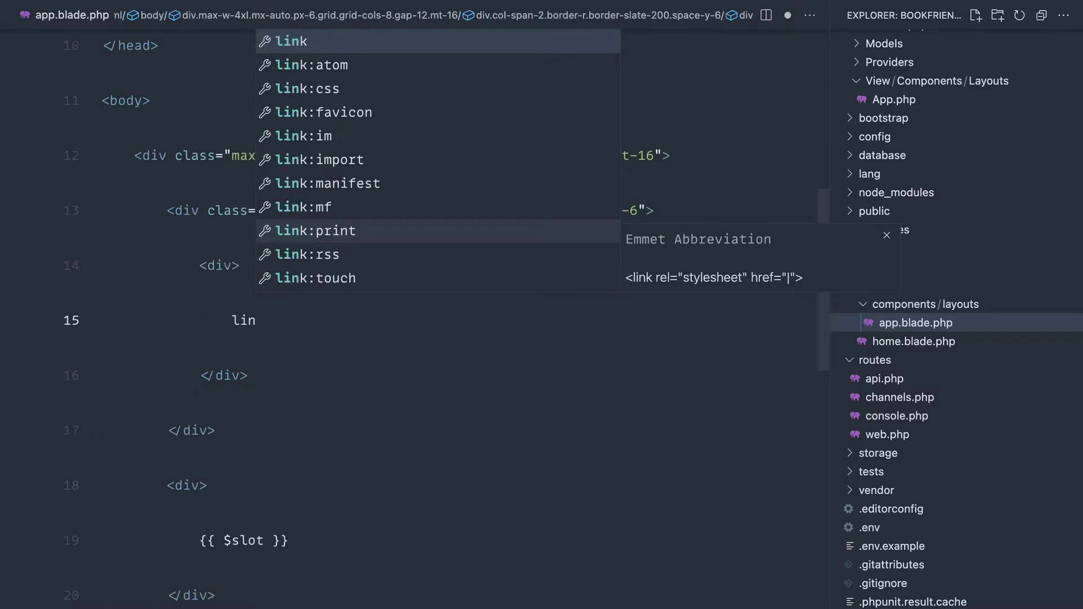
pyautogui.write('k')
pyautogui.press('Escape')
# Duplicate the link div, save, and reload Chrome to see both links
pyautogui.press('Down')
pyautogui.hotkey('shift', 'Up')
pyautogui.hotkey('shift', 'Up')
pyautogui.hotkey('shift', 'Home')
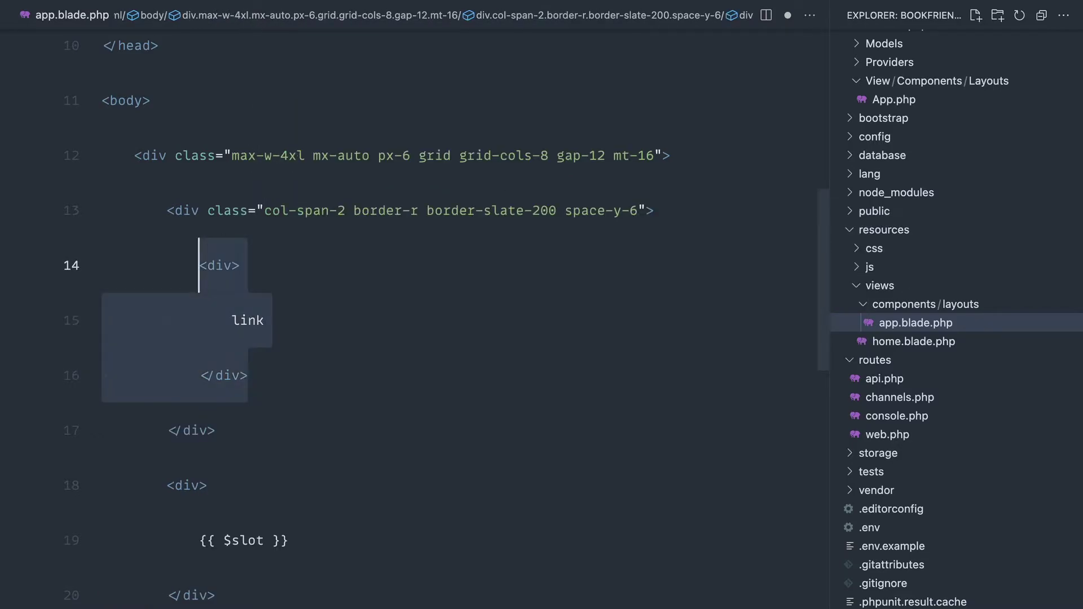
pyautogui.hotkey('ctrl', 'c')
pyautogui.press('Right')
pyautogui.press('Return')
pyautogui.hotkey('ctrl', 'v')
pyautogui.hotkey('alt', 'Tab')
pyautogui.hotkey('ctrl', 'r')
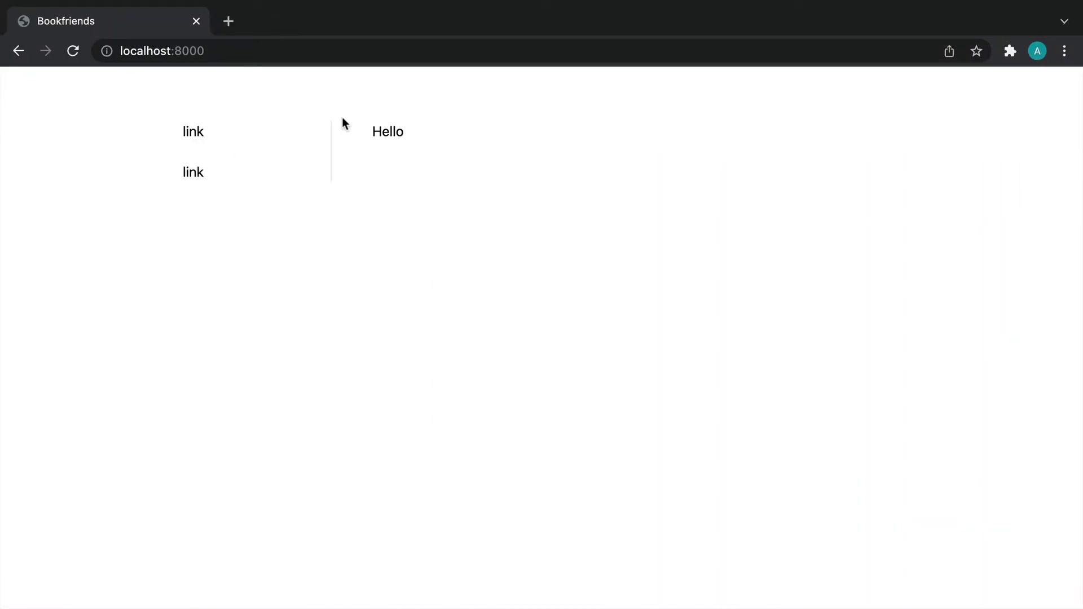
pyautogui.hotkey('ctrl', 'Right')
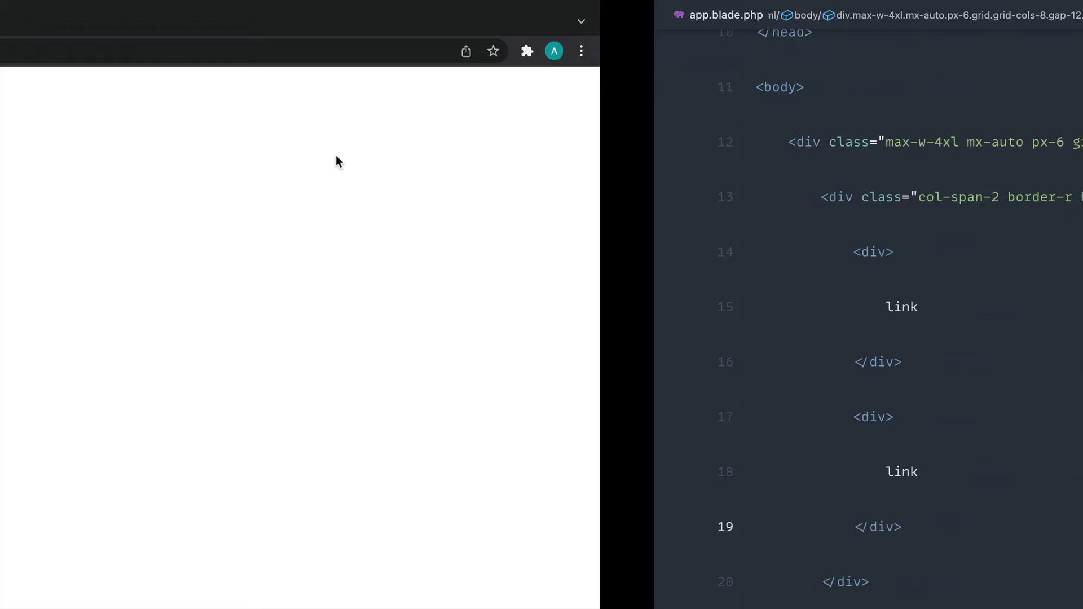
# Add class col-span-6 to the content div and check the page in Chrome
pyautogui.click(337, 203)
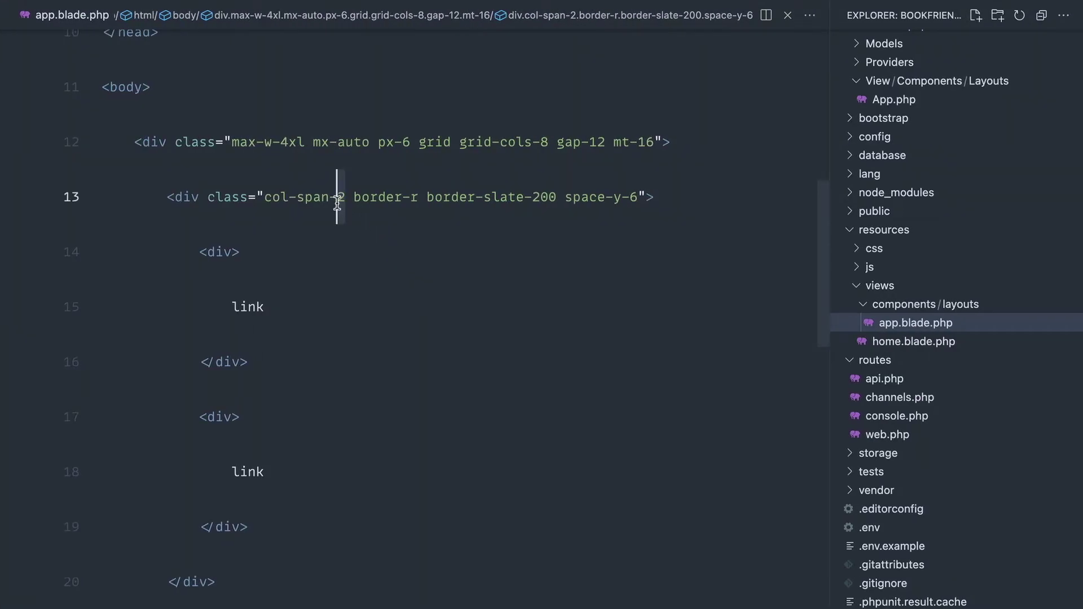
pyautogui.scroll(-2, 382, 375)
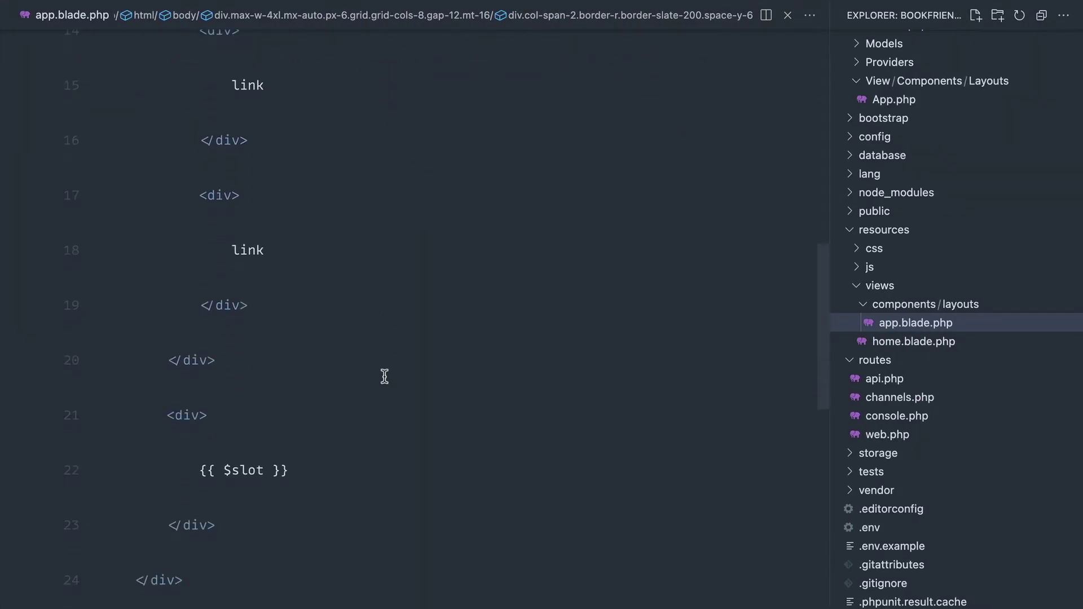
pyautogui.click(206, 414)
pyautogui.write('clas')
pyautogui.press('Return')
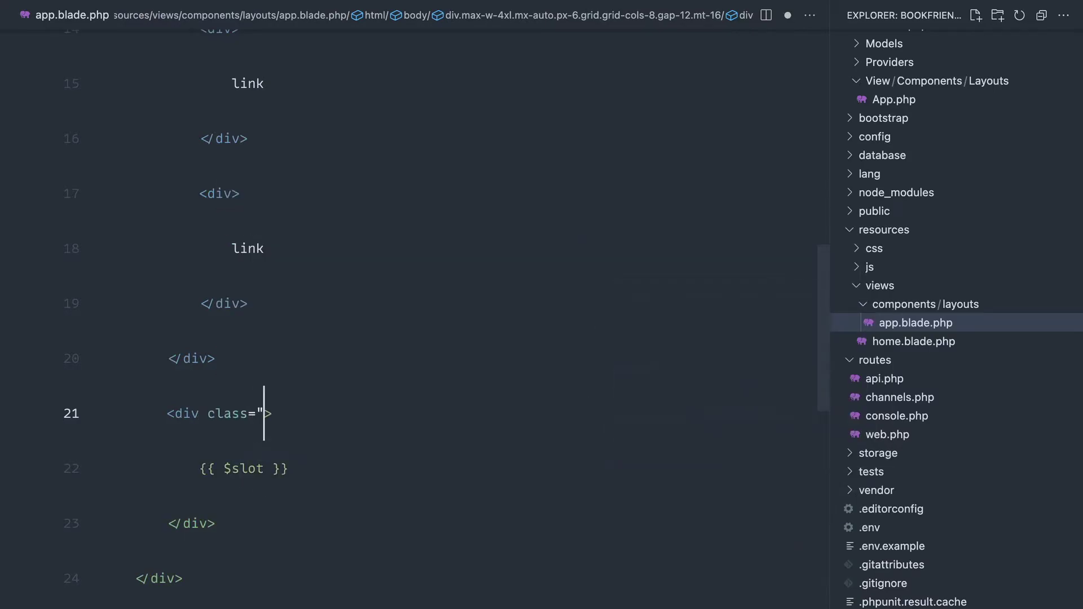
pyautogui.write('l-span')
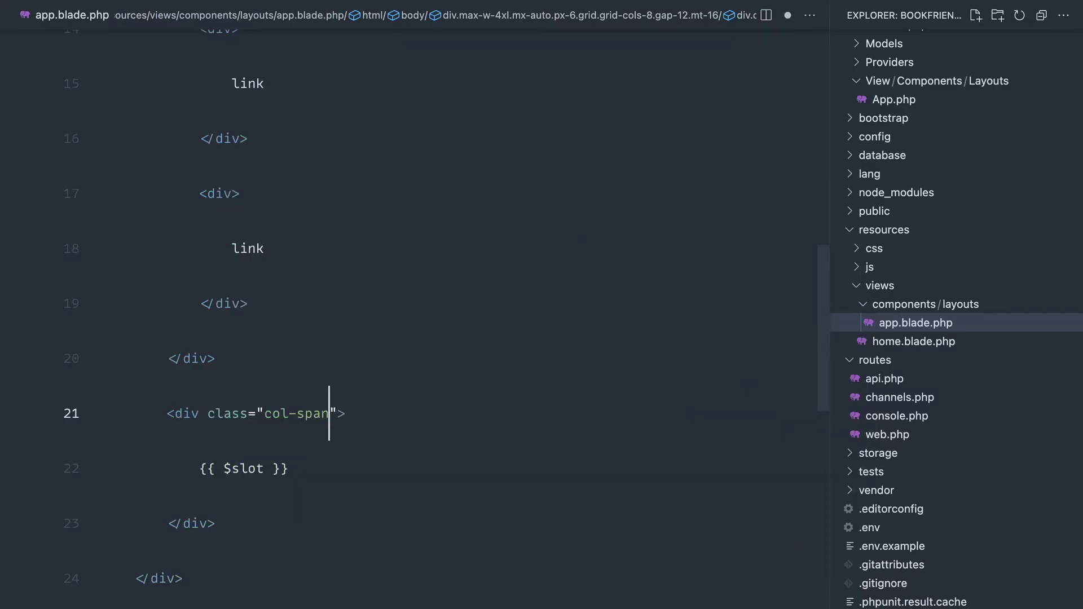
pyautogui.write('-6')
pyautogui.hotkey('alt', 'Tab')
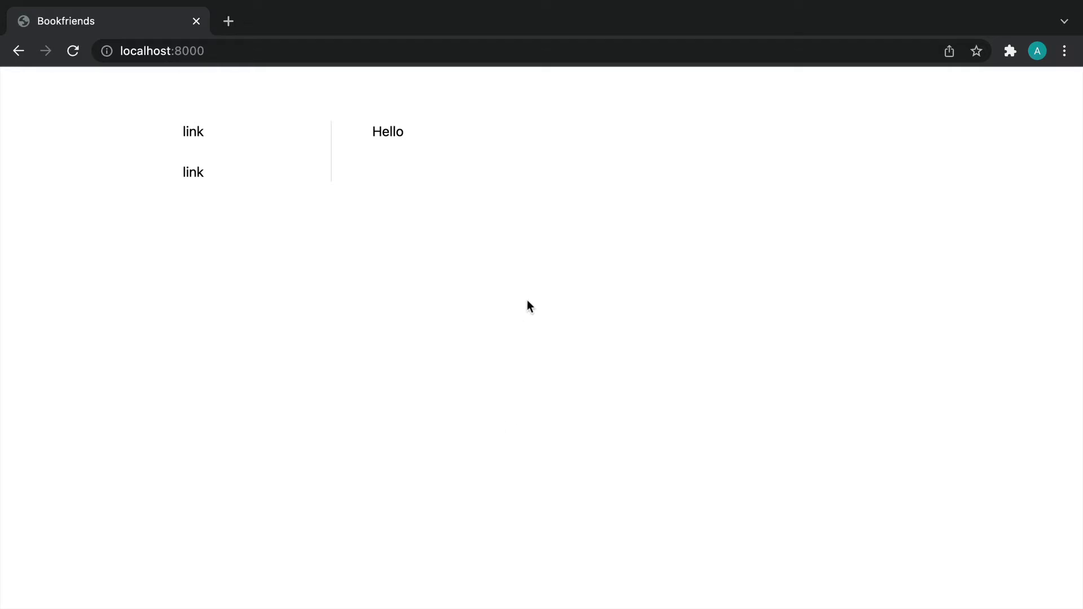
pyautogui.hotkey('alt', 'Tab')
pyautogui.click(431, 368)
pyautogui.click(331, 469)
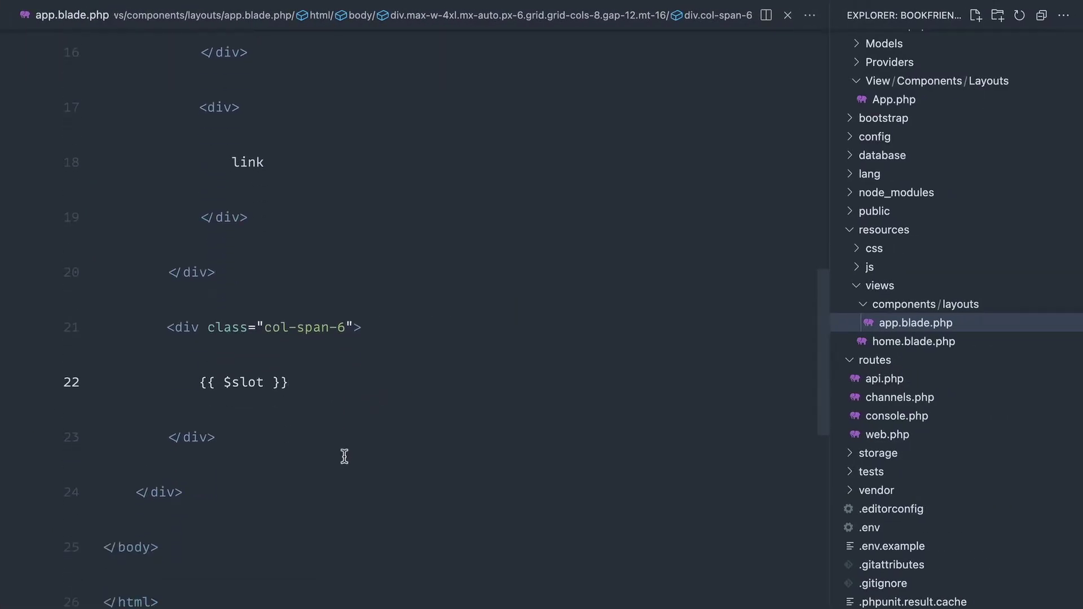
pyautogui.press('Return')
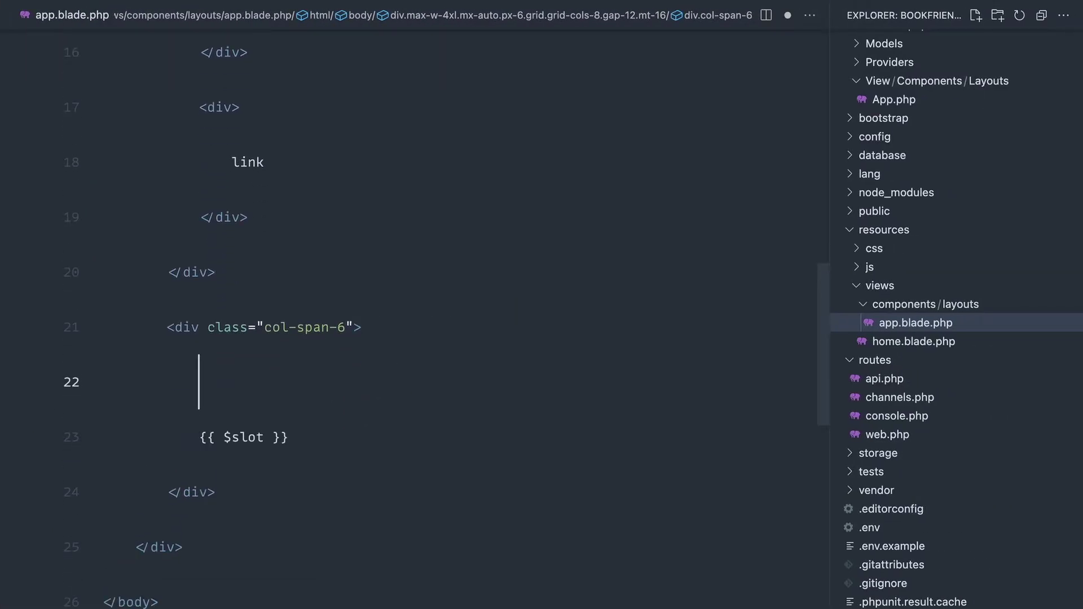
pyautogui.write('@isset(')
pyautogui.write('$header')
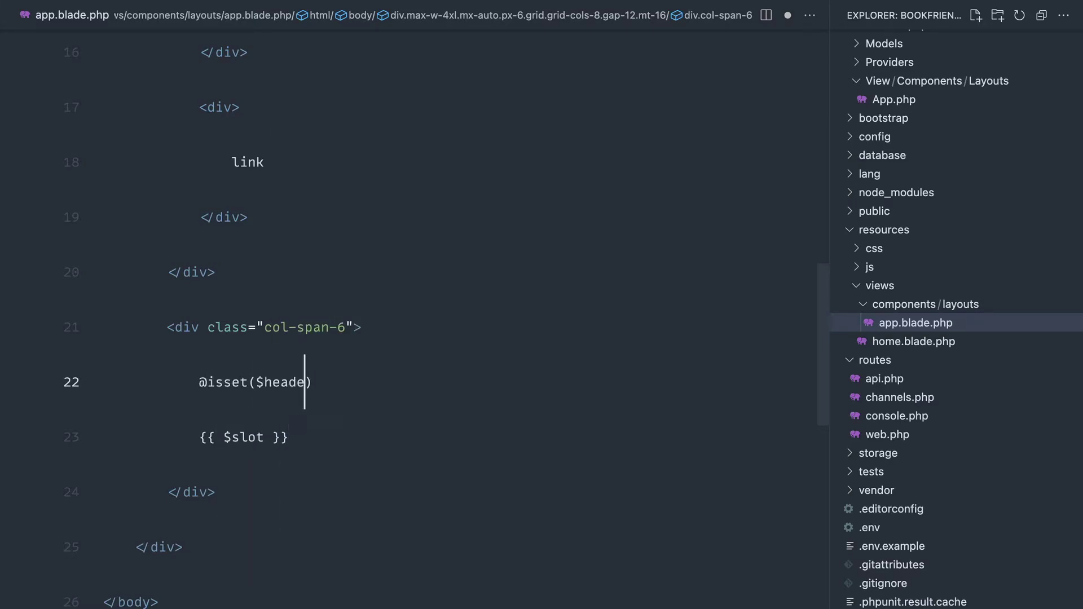
pyautogui.write(')')
pyautogui.press('Return')
pyautogui.press('Return')
pyautogui.write('@end')
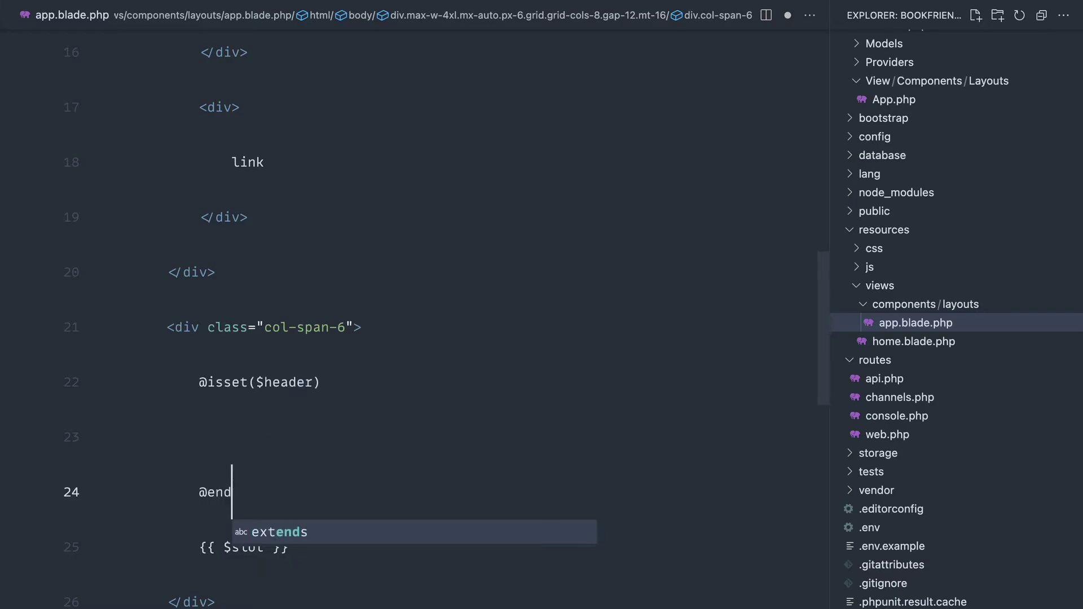
pyautogui.write('isset')
pyautogui.press('Up')
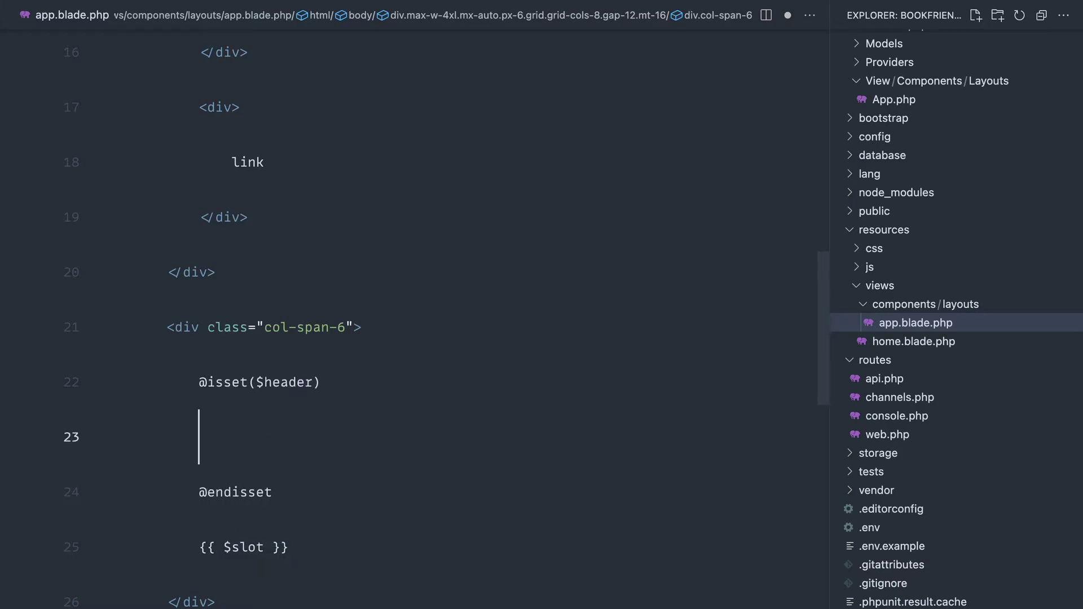
pyautogui.write('h1')
# Inside it, add an h1 showing {{ $header }} with font-bold text-2xl text-slate-800, and save
pyautogui.press('Tab')
pyautogui.write('c')
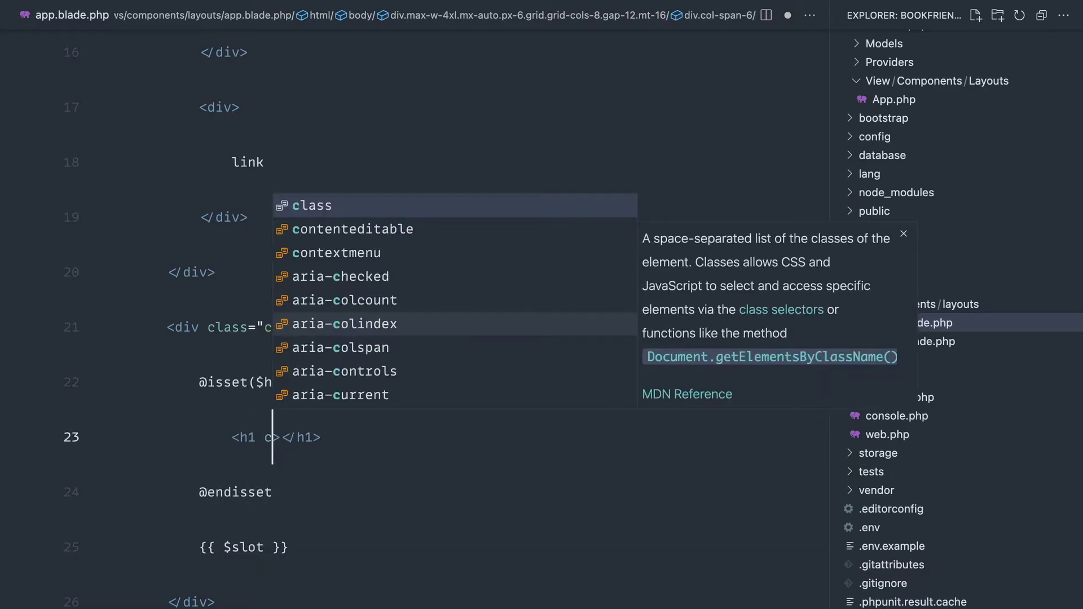
pyautogui.press('Return')
pyautogui.write('"')
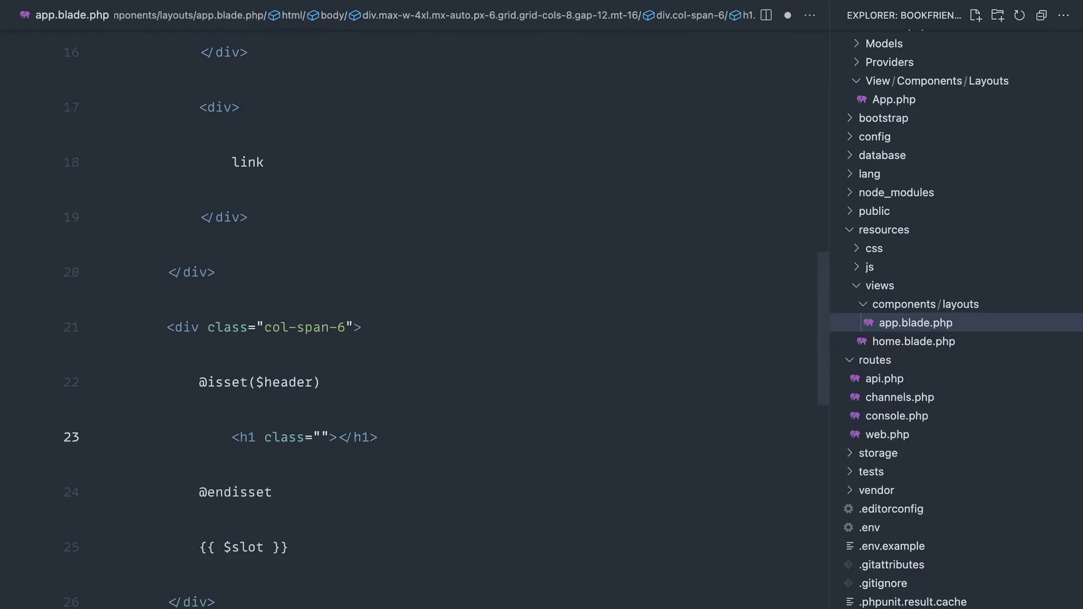
pyautogui.write('font-bold txt')
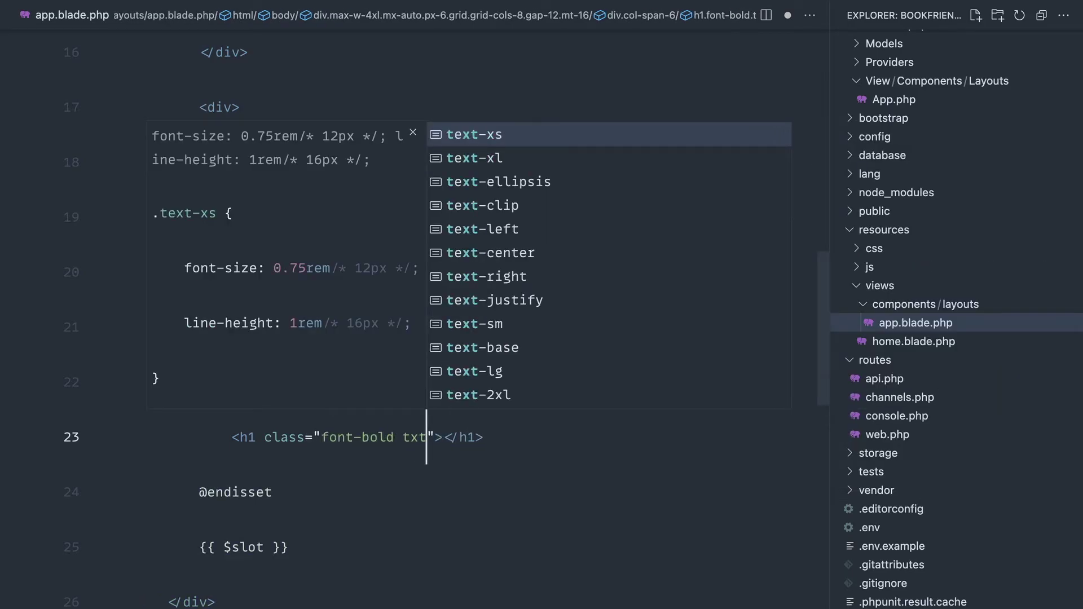
pyautogui.press('BackSpace')
pyautogui.press('BackSpace')
pyautogui.write('ext-2xl')
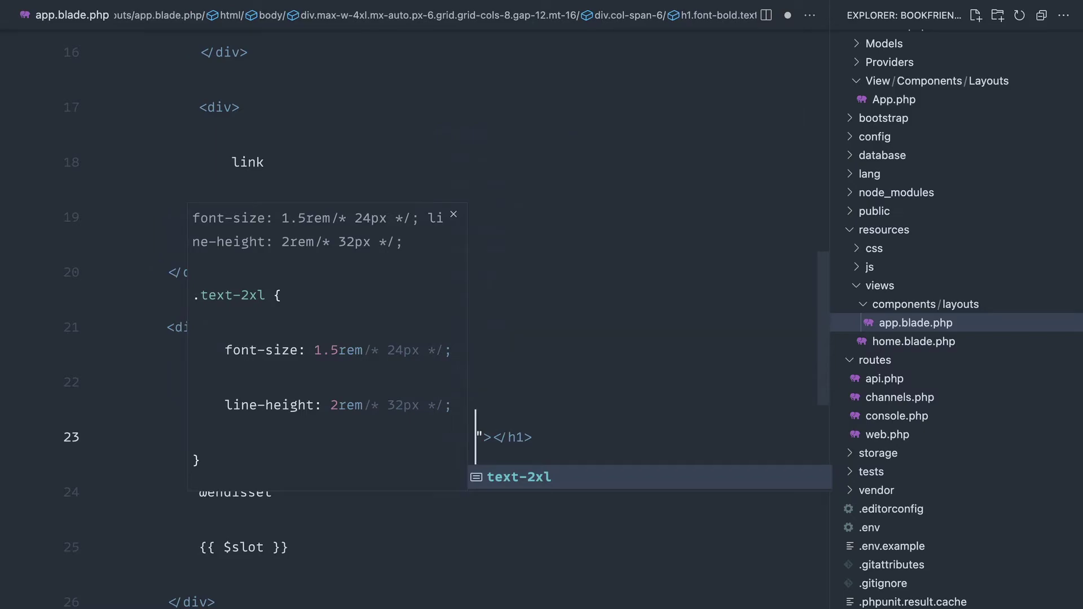
pyautogui.write(' text-slate')
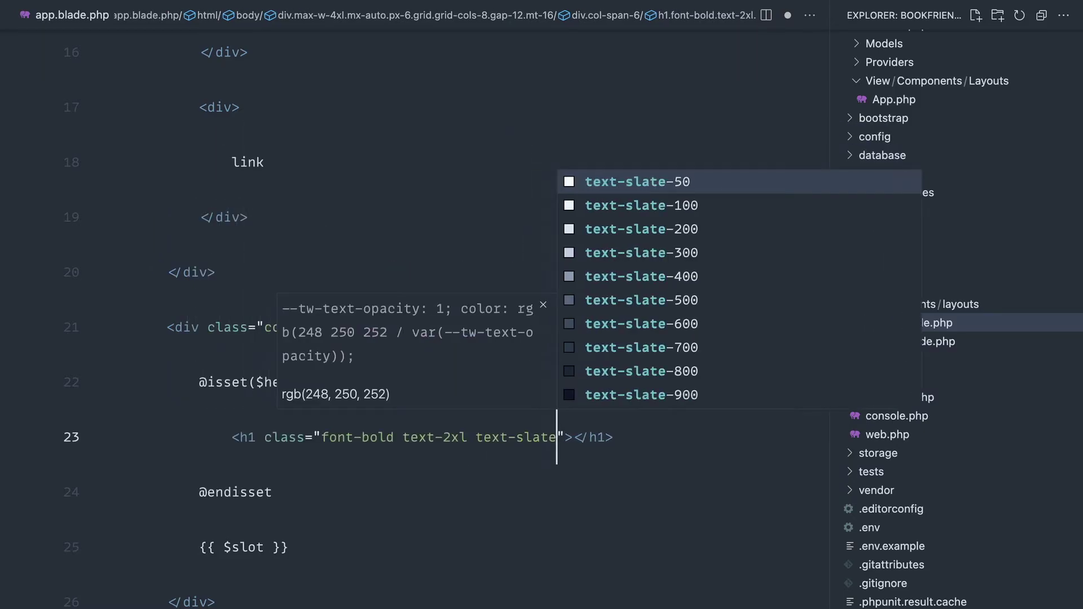
pyautogui.write('-800')
pyautogui.press('Right')
pyautogui.press('Right')
pyautogui.press('Return')
pyautogui.write('{}')
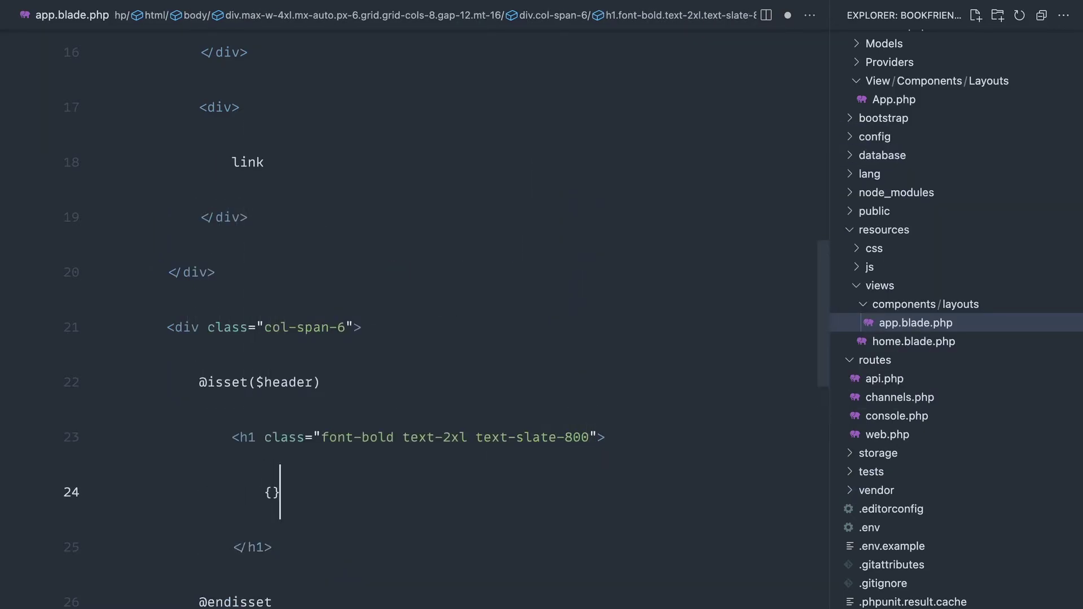
pyautogui.write('{')
pyautogui.press('BackSpace')
pyautogui.write('{  ')
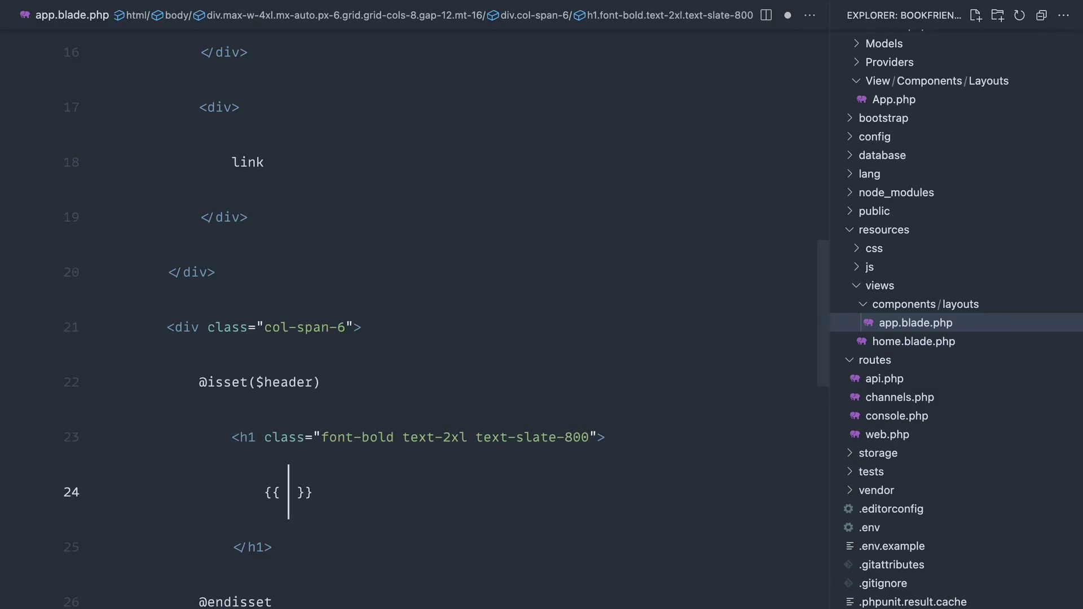
pyautogui.write('$heade')
pyautogui.press('End')
pyautogui.hotkey('ctrl', 's')
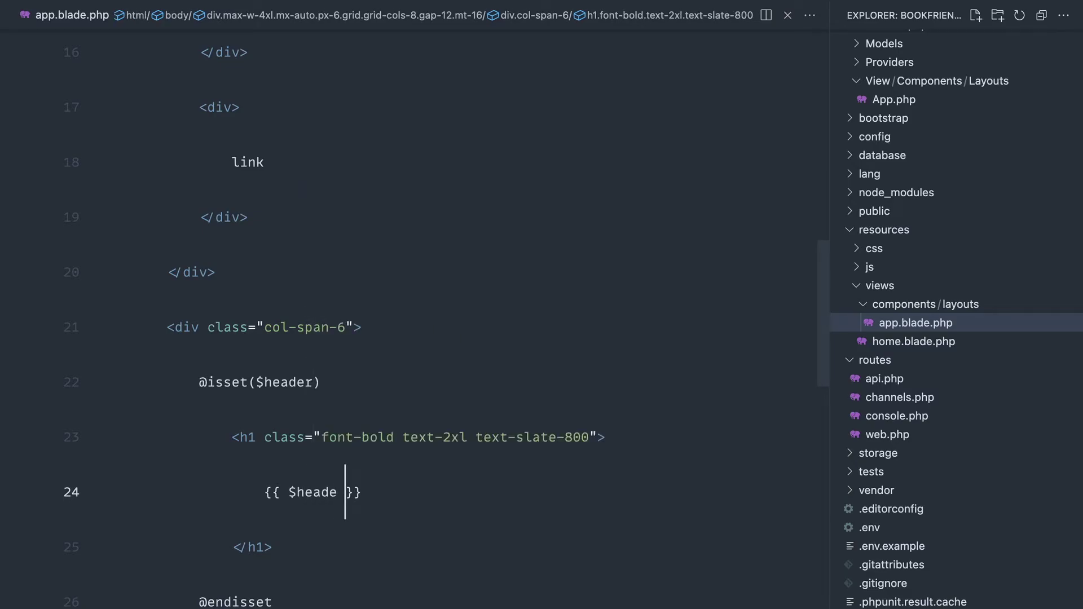
pyautogui.write('r')
pyautogui.scroll(-3, 519, 369)
# In home.blade.php, add an <x-slot name="header"> containing Home above Hello
pyautogui.hotkey('ctrl', 'p')
pyautogui.write('ho')
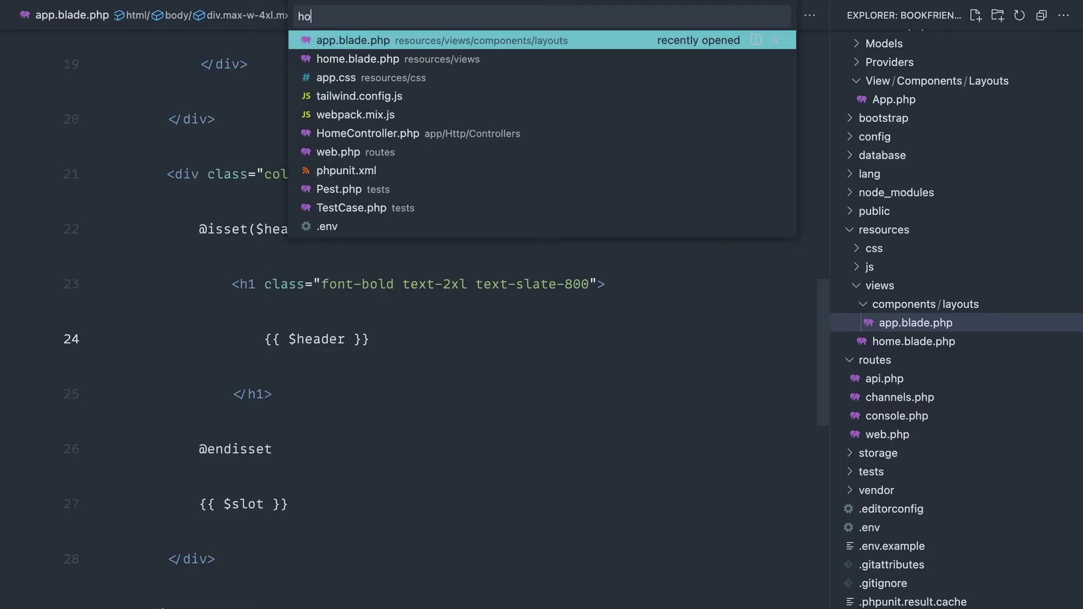
pyautogui.write('me.')
pyautogui.press('Return')
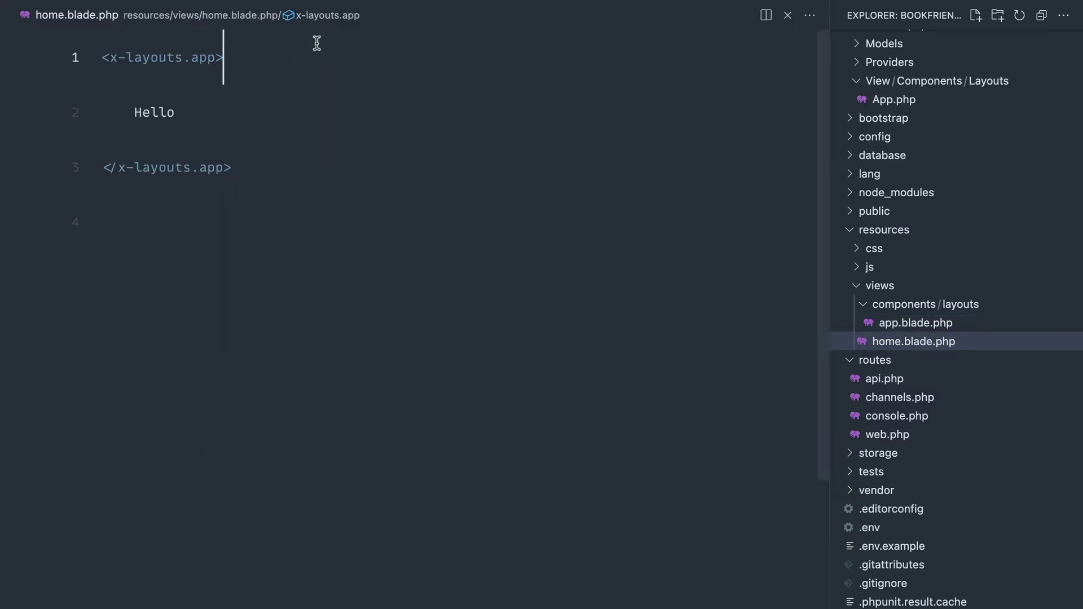
pyautogui.press('Down')
pyautogui.hotkey('shift', 'Home')
pyautogui.press('Up')
pyautogui.press('Return')
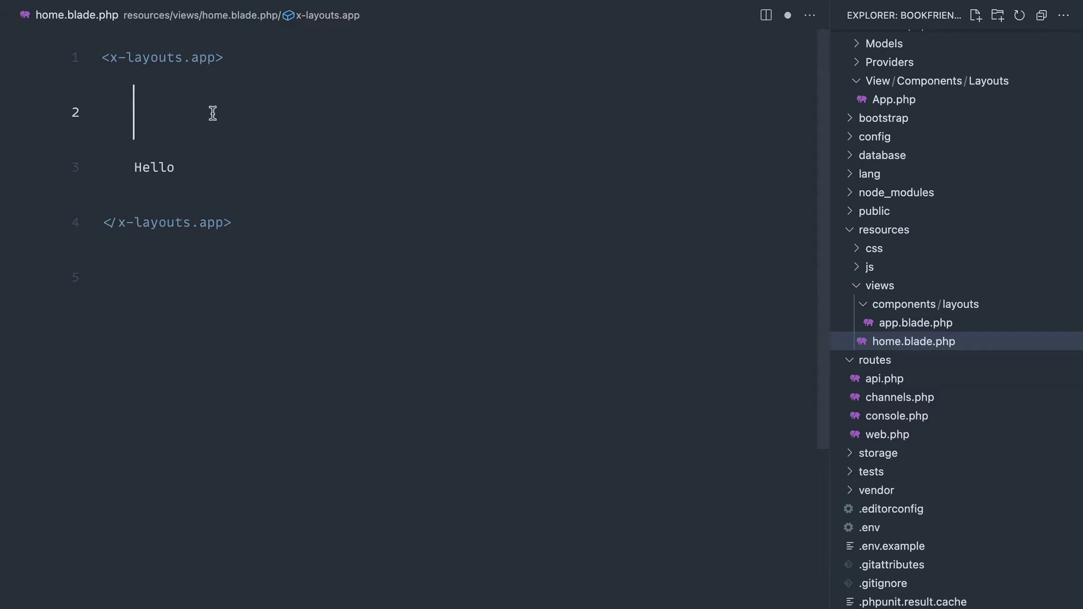
pyautogui.write('<x-slot')
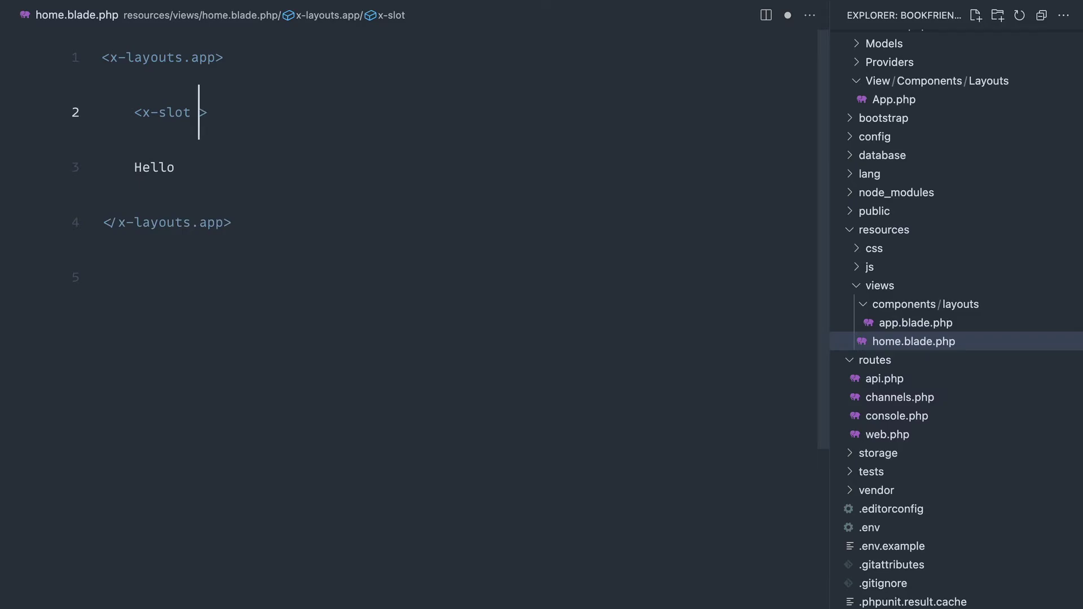
pyautogui.write(' name="')
pyautogui.write('header')
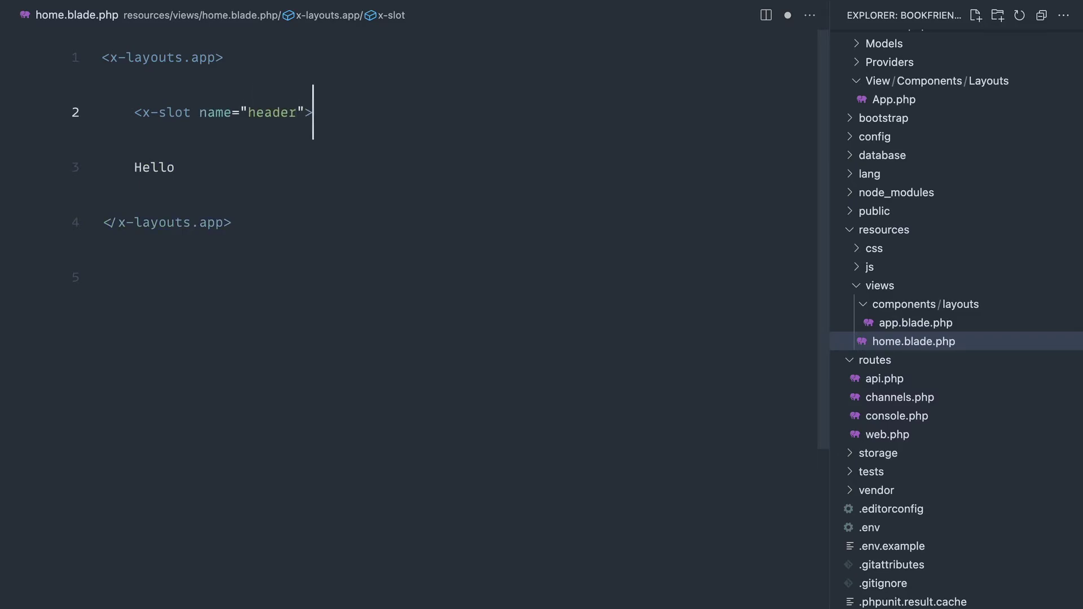
pyautogui.press('Return')
pyautogui.write('</x-s')
pyautogui.press('Home')
pyautogui.press('Return')
pyautogui.press('Up')
pyautogui.press('Tab')
pyautogui.write('H')
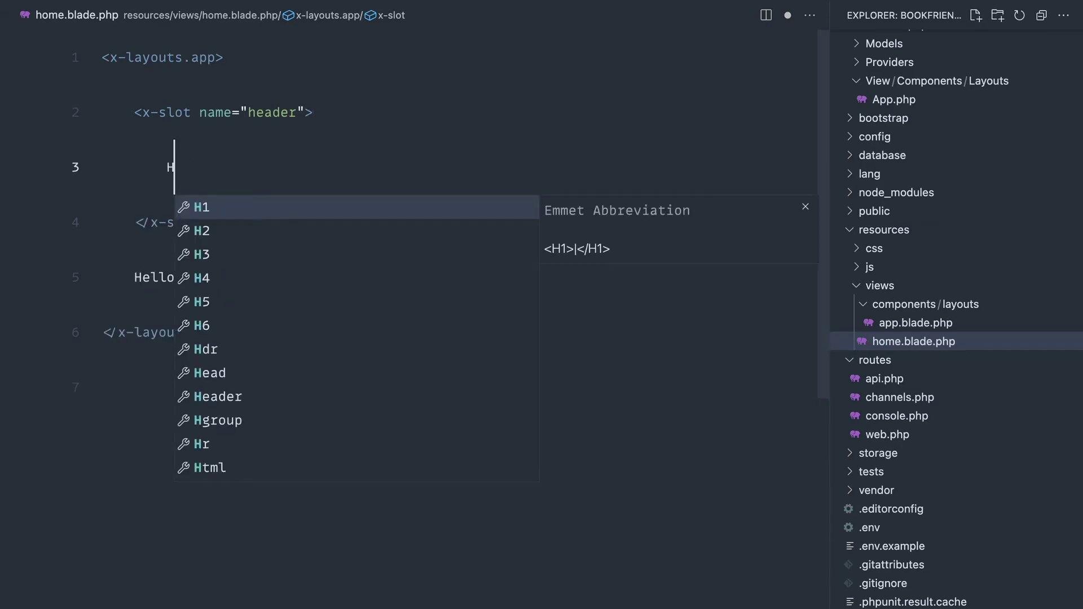
pyautogui.write('ome')
pyautogui.press('Escape')
# Separate the header slot from Hello with a blank line, save, and check the Home heading in Chrome
pyautogui.press('Down')
pyautogui.press('End')
pyautogui.press('Return')
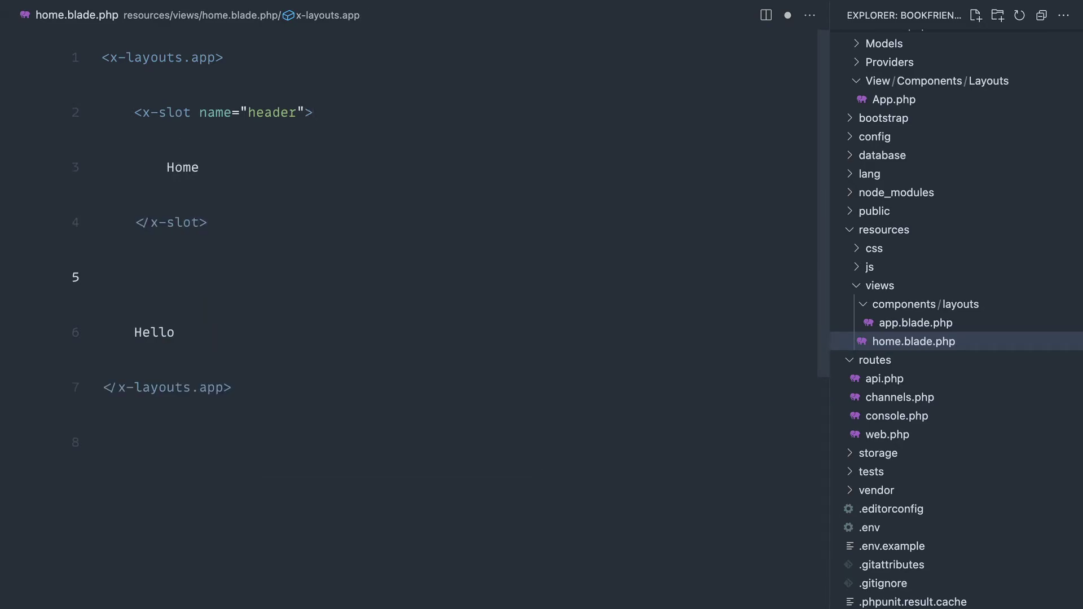
pyautogui.press('Down')
pyautogui.hotkey('shift', 'End')
pyautogui.press('super+Tab')
pyautogui.press('super+r')
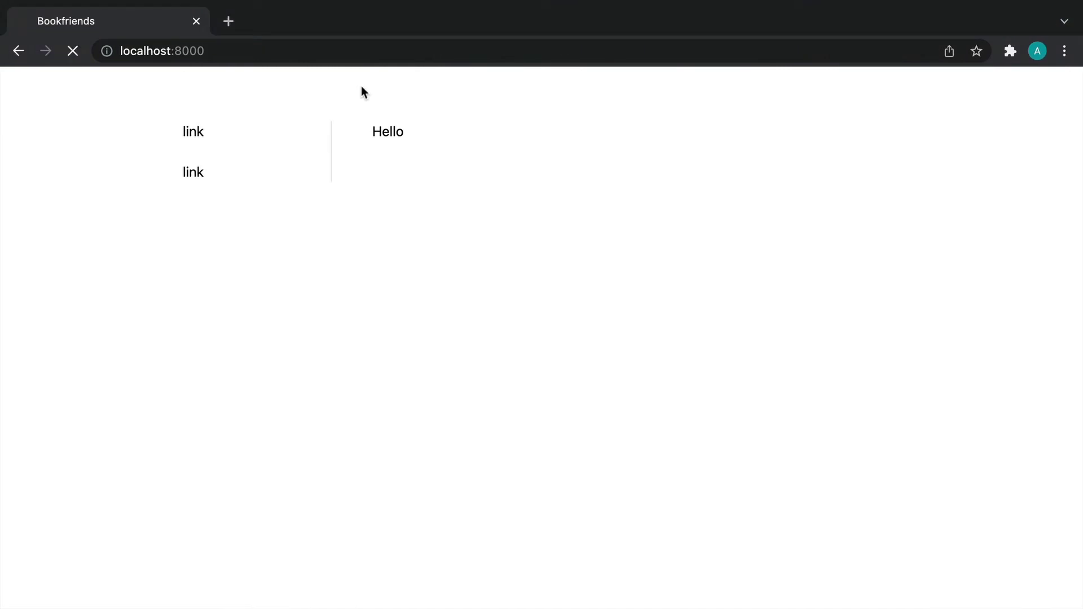
pyautogui.moveTo(374, 127); pyautogui.dragTo(487, 138)
pyautogui.click(488, 132)
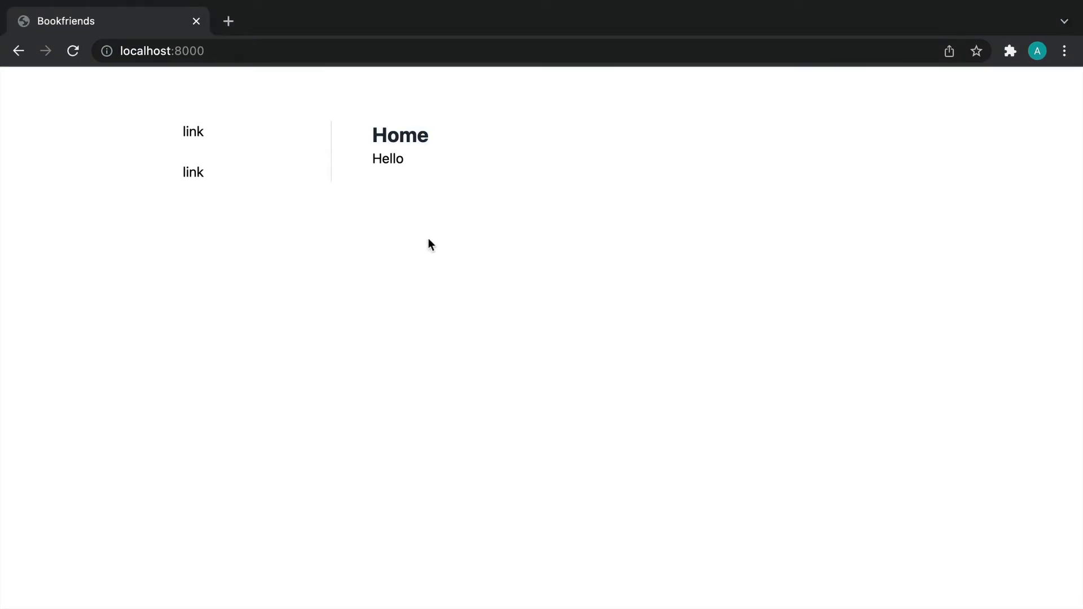
# Wrap the Hello line of home.blade.php in a div
pyautogui.press('super+Tab')
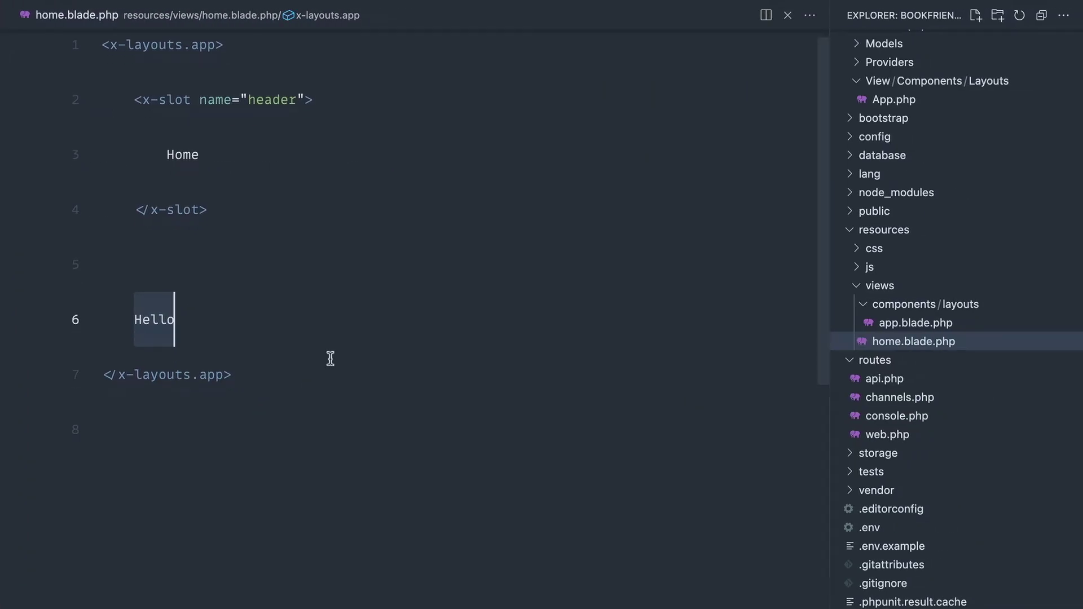
pyautogui.click(322, 319)
pyautogui.press('super+shift+Return')
pyautogui.write('div')
pyautogui.press('Tab')
pyautogui.hotkey('shift', 'End')
pyautogui.press('Delete')
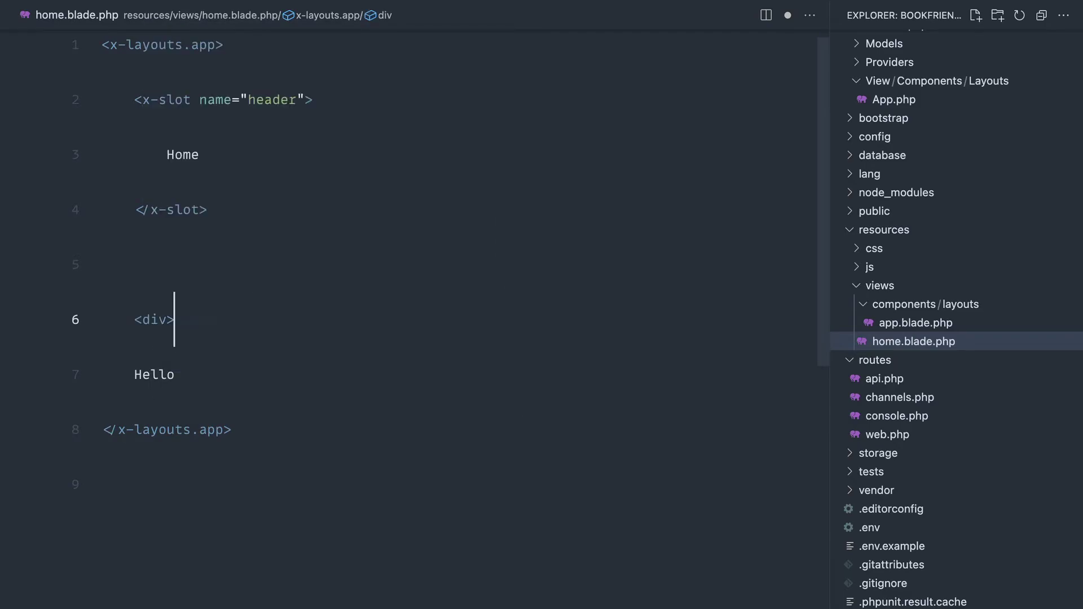
pyautogui.press('Down')
pyautogui.press('Return')
pyautogui.write('</')
pyautogui.press('Tab')
pyautogui.press('Up')
pyautogui.press('super+bracketright')
# Give the div class mt-8, save, and verify the extra spacing in Chrome
pyautogui.press('Up')
pyautogui.press('Left')
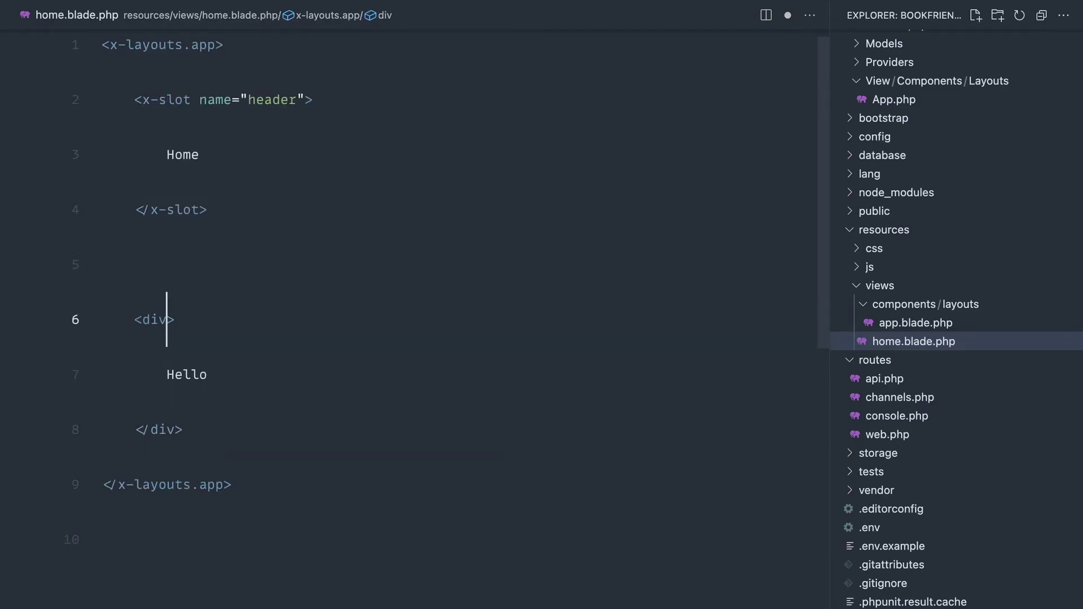
pyautogui.write('class')
pyautogui.press('Return')
pyautogui.write('ml-4')
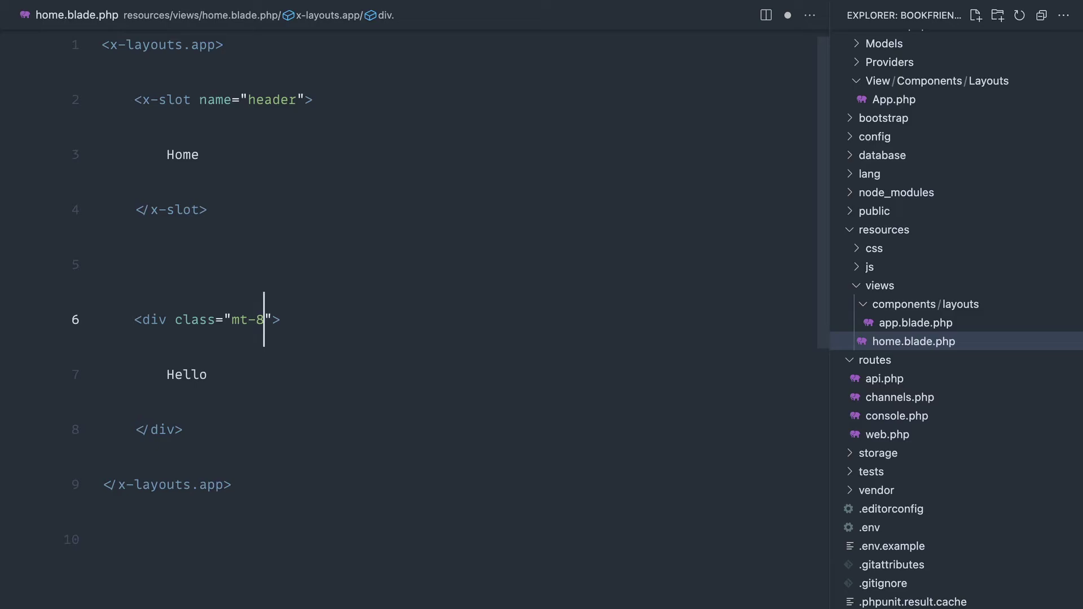
pyautogui.press('super+s')
pyautogui.press('super+Tab')
pyautogui.press('super+r')
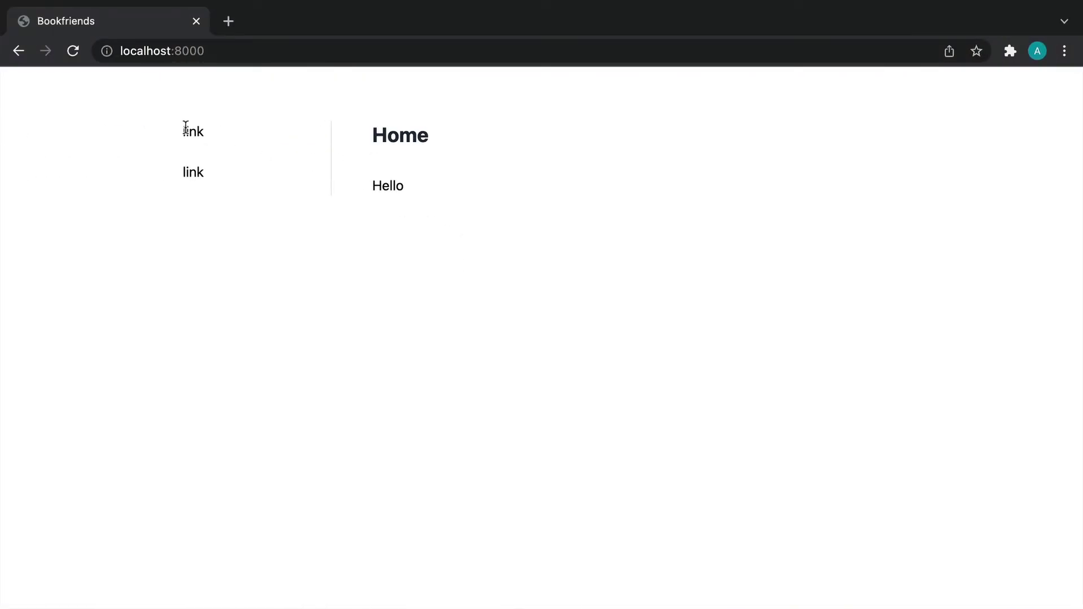
pyautogui.press('super+Tab')
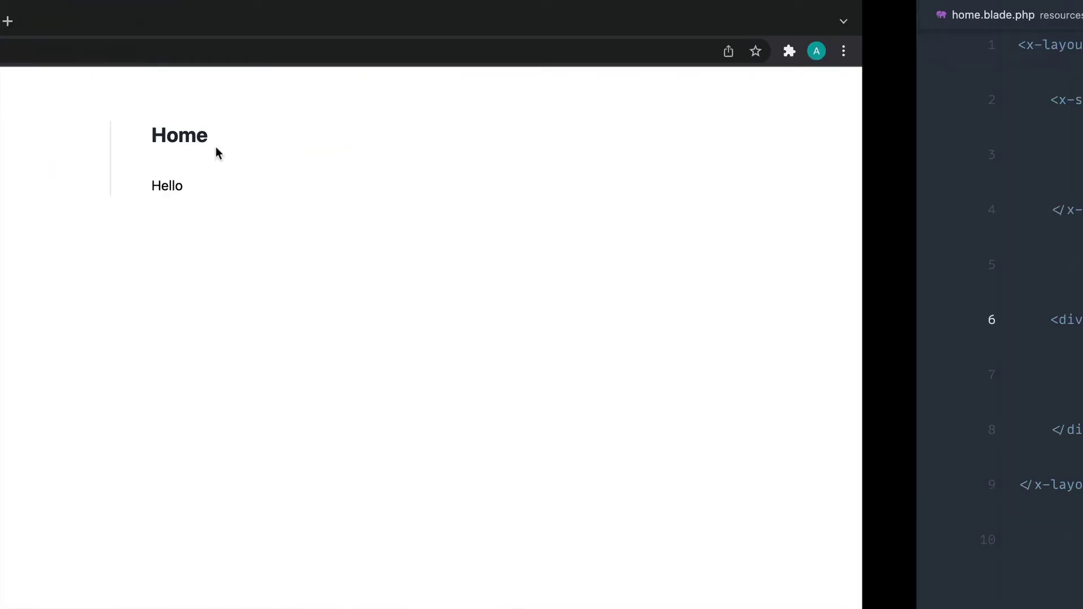
# In app.blade.php, delete the second link block from the sidebar
pyautogui.press('super+p')
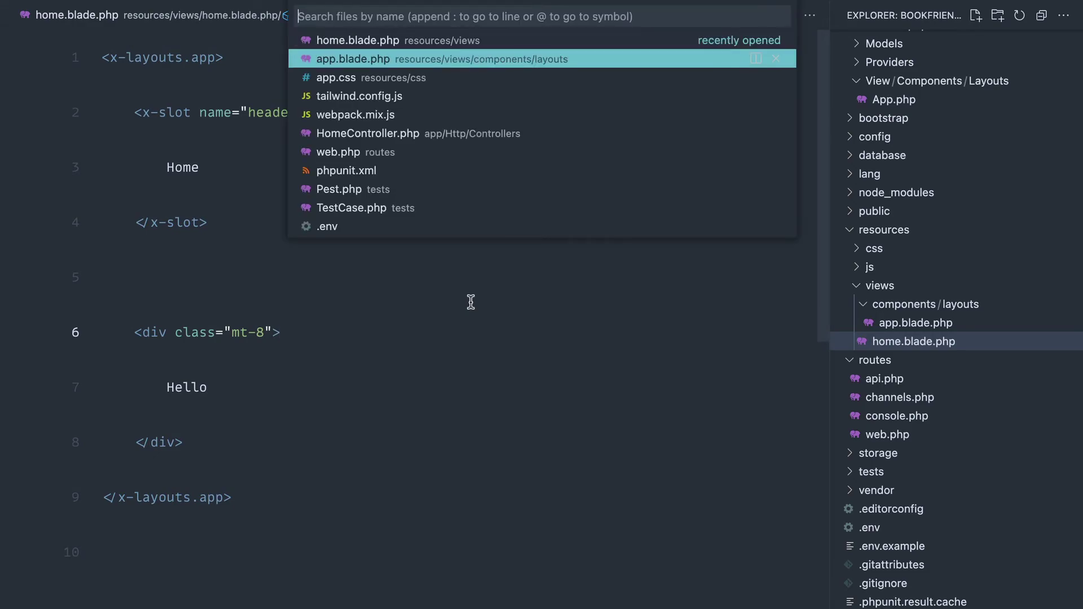
pyautogui.press('Return')
pyautogui.scroll(3, 466, 302)
pyautogui.scroll(2, 433, 336)
pyautogui.moveTo(348, 409); pyautogui.dragTo(106, 294)
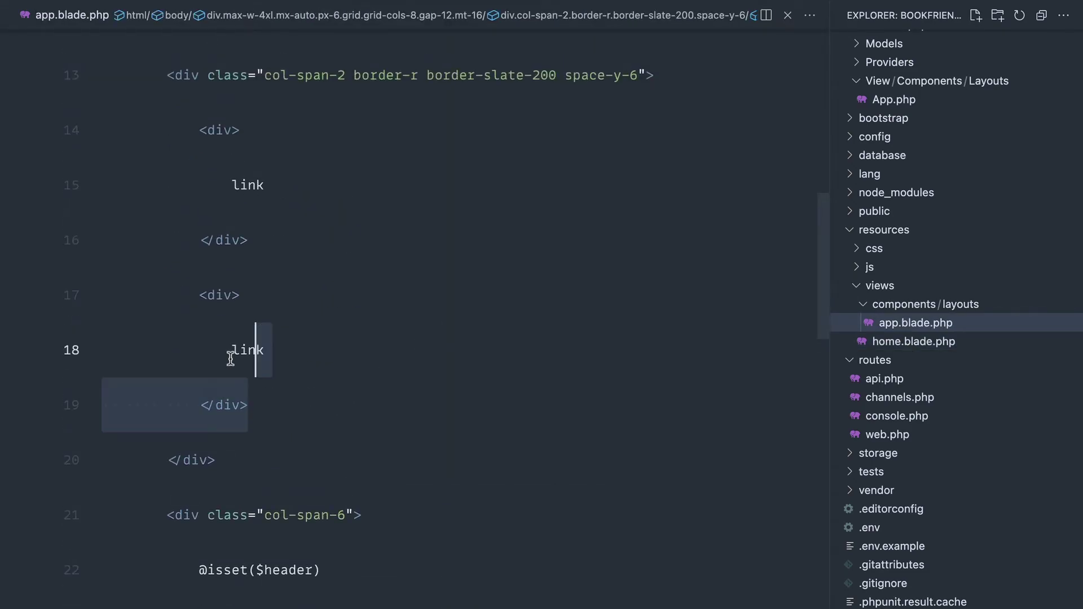
pyautogui.press('BackSpace')
pyautogui.press('BackSpace')
pyautogui.scroll(1, 310, 214)
pyautogui.scroll(1, 310, 214)
# Turn the remaining block into a ul list whose item holds the Feed link
pyautogui.click(310, 214)
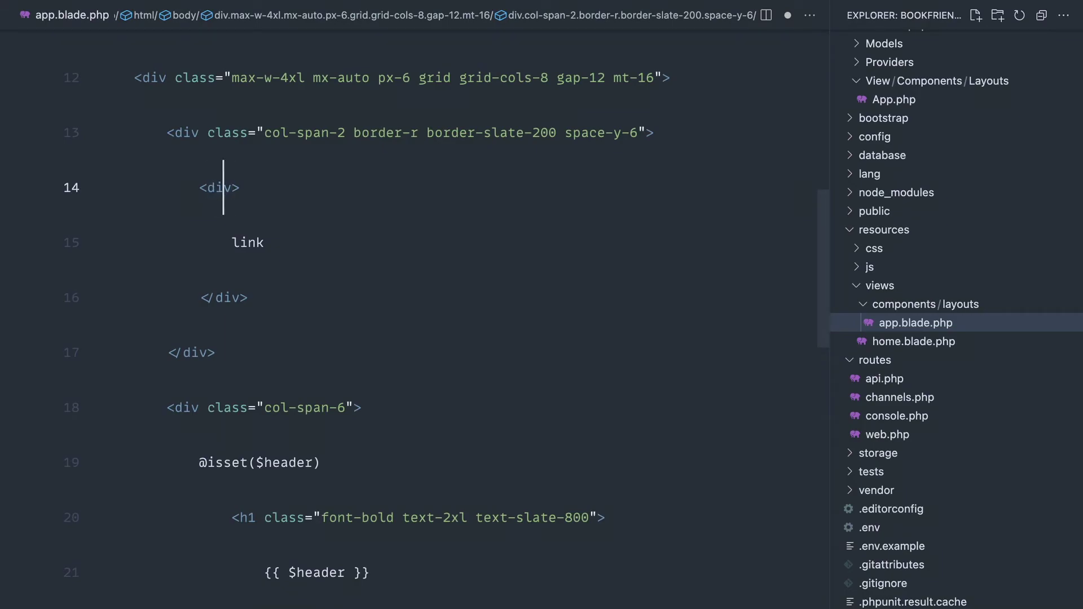
pyautogui.press('super+shift+k')
pyautogui.write('ul')
pyautogui.press('Return')
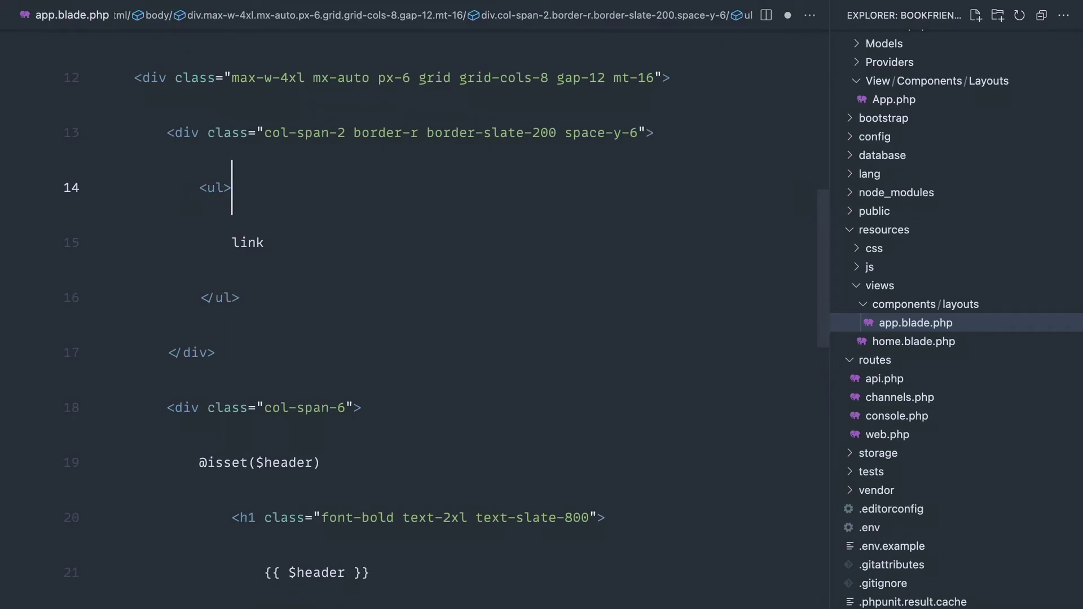
pyautogui.press('Down')
pyautogui.hotkey('shift', 'End')
pyautogui.write('li')
pyautogui.press('Tab')
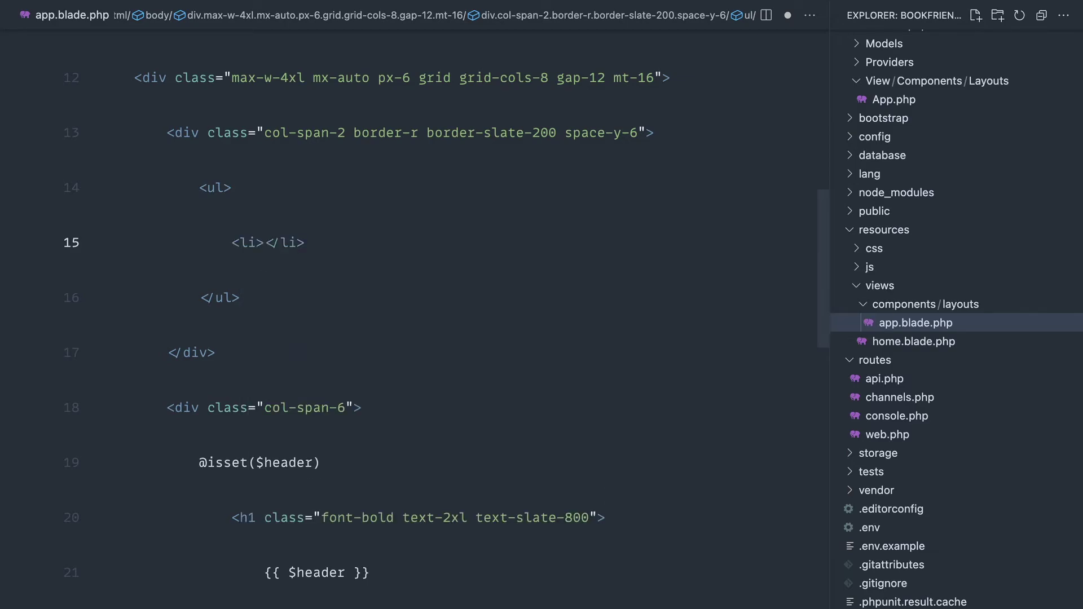
pyautogui.press('Return')
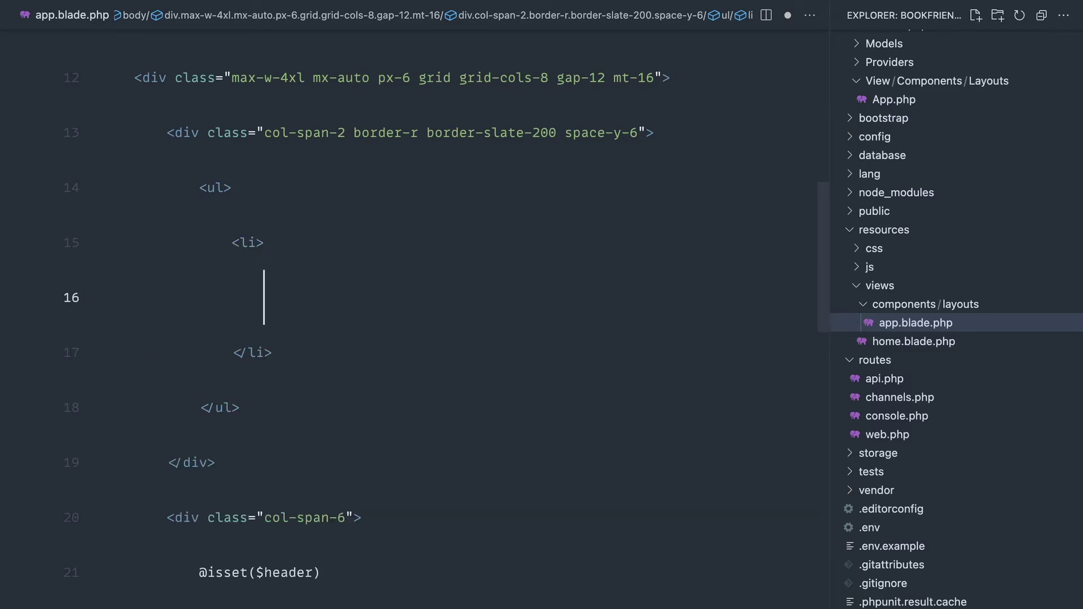
pyautogui.write('a')
pyautogui.press('Tab')
pyautogui.press('Tab')
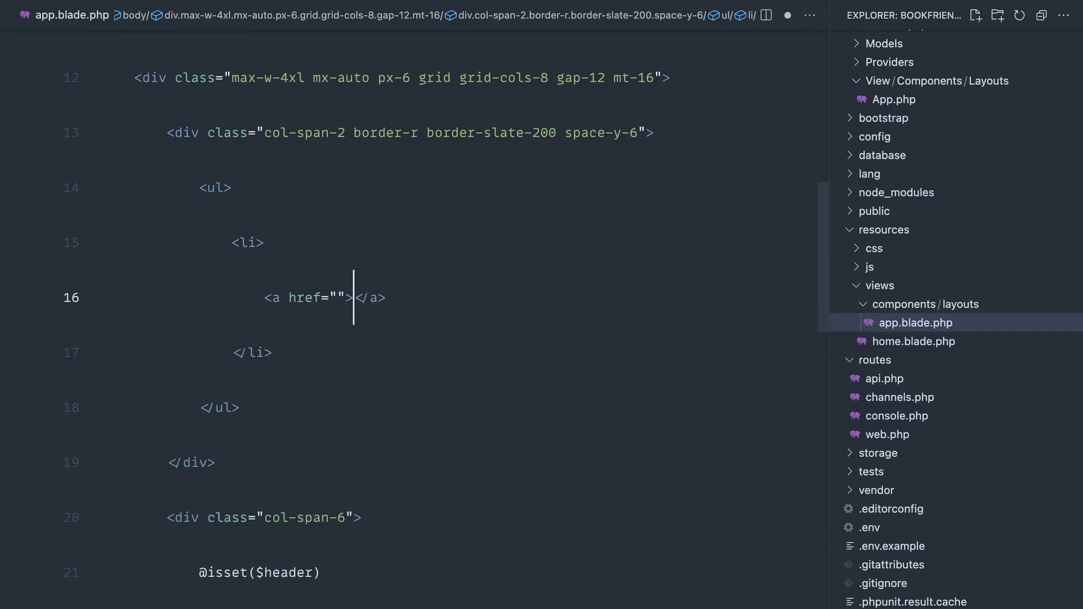
pyautogui.write('Feed')
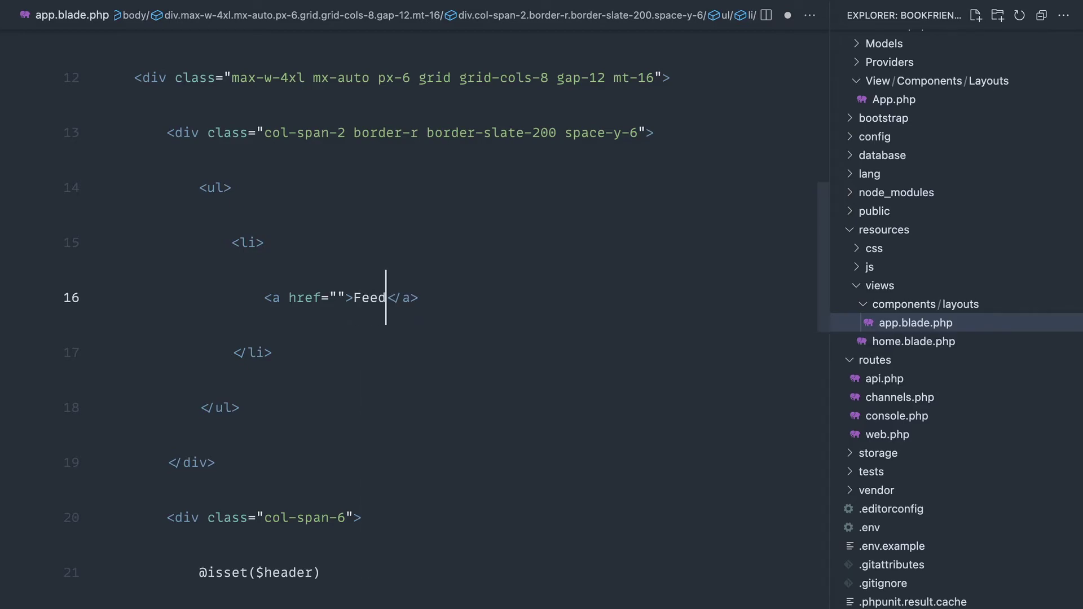
# Style the Feed link as bold, large slate text with py-1 padding, and save
pyautogui.press('End')
pyautogui.hotkey('ctrl', 's')
pyautogui.press('Right')
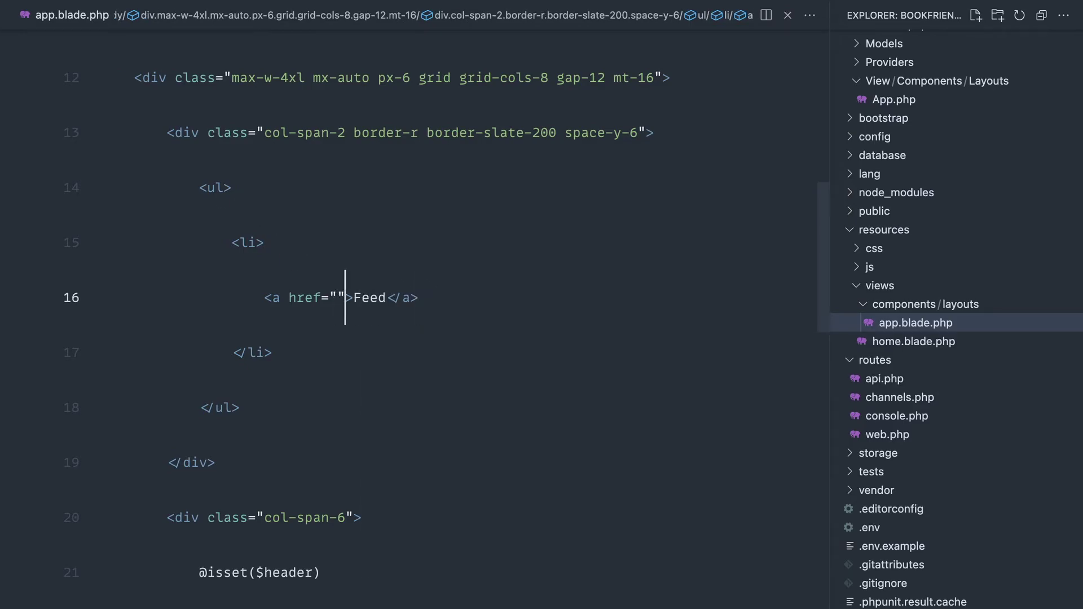
pyautogui.write('cla')
pyautogui.press('Return')
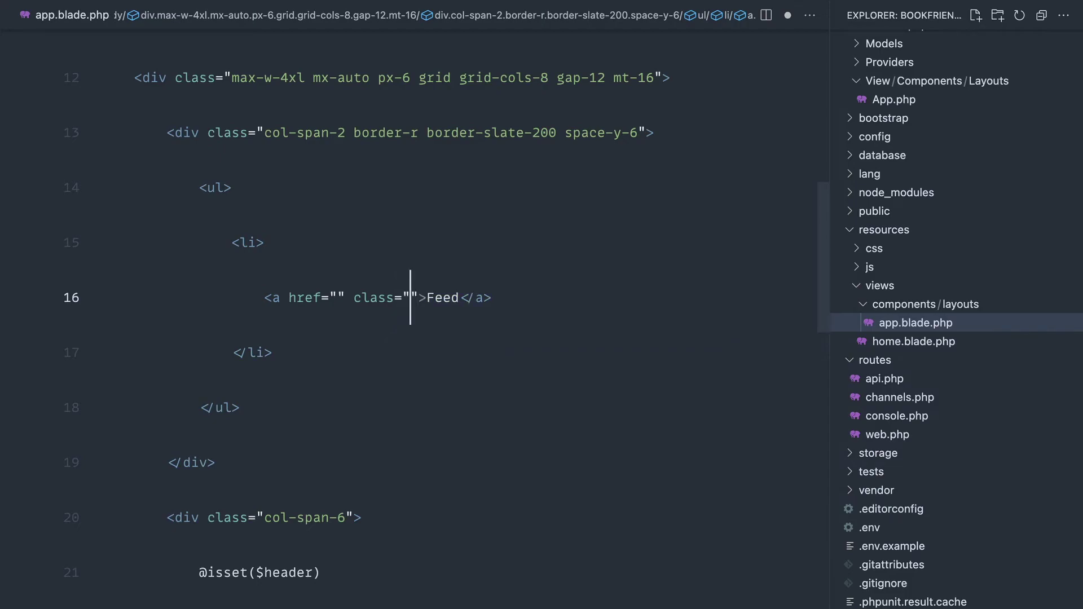
pyautogui.write('fo')
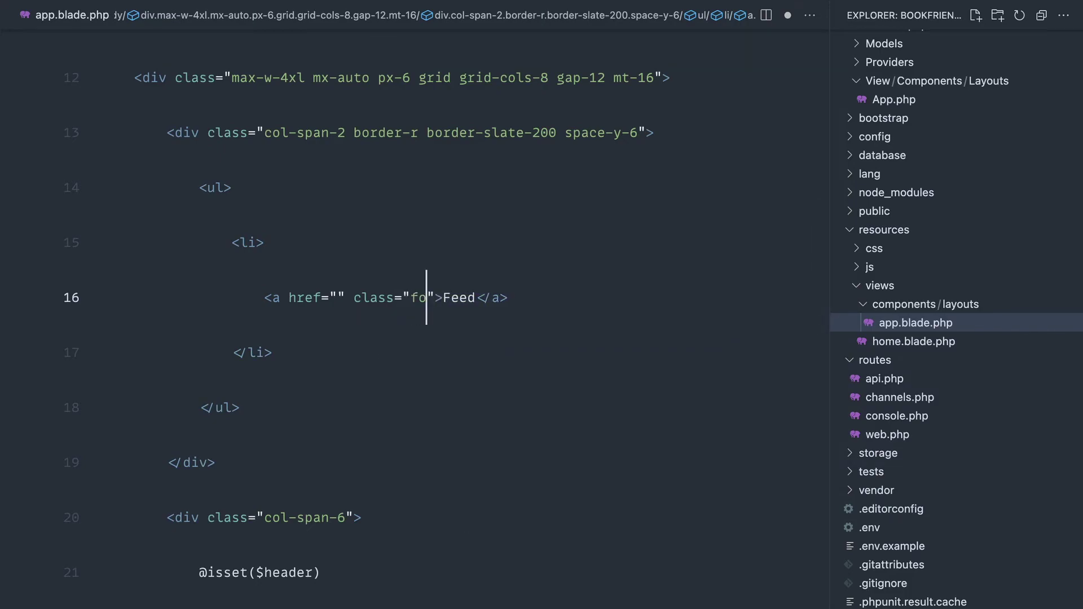
pyautogui.write('nt-bold t')
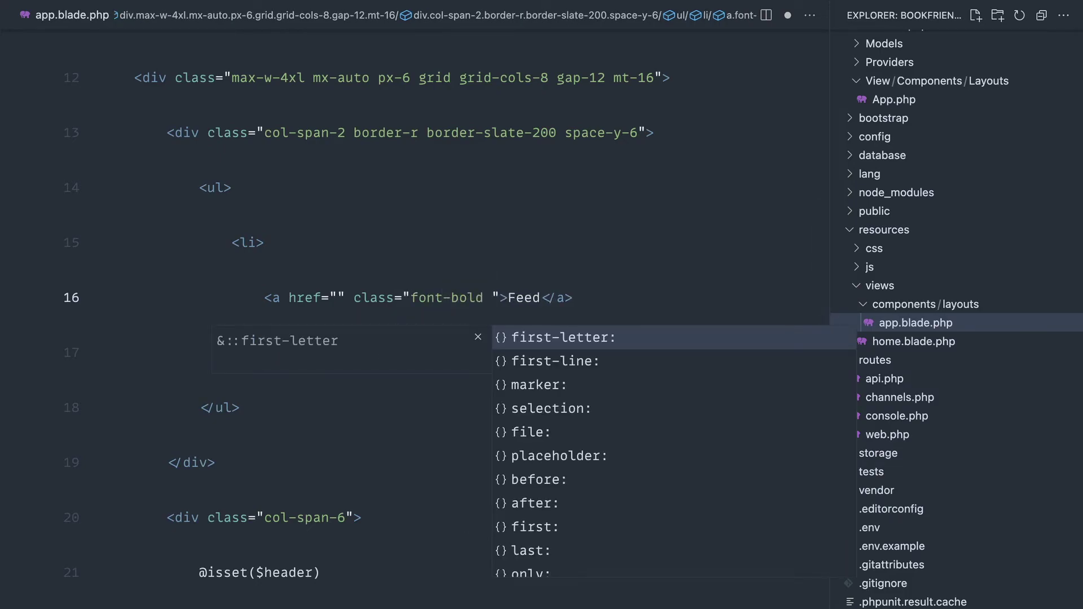
pyautogui.write('ext-l;g')
pyautogui.press('BackSpace')
pyautogui.press('BackSpace')
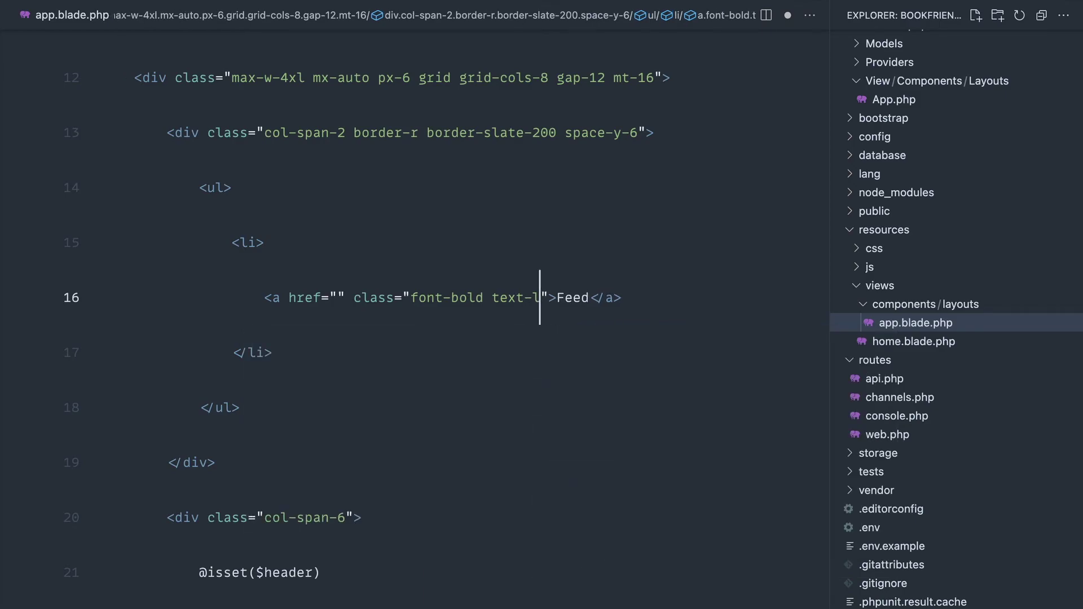
pyautogui.write('g text-slat')
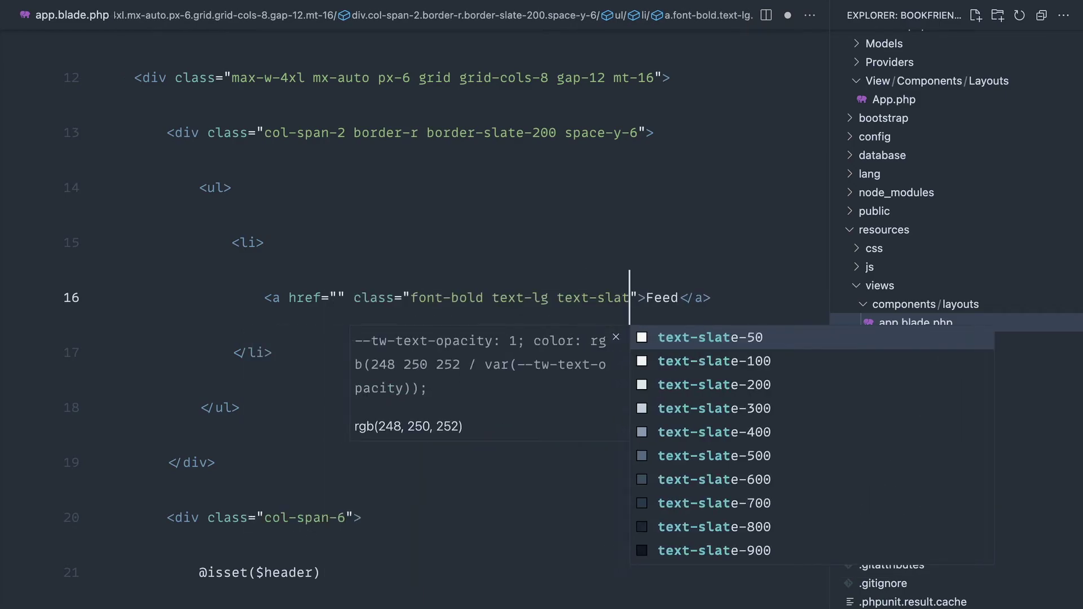
pyautogui.write('e-600')
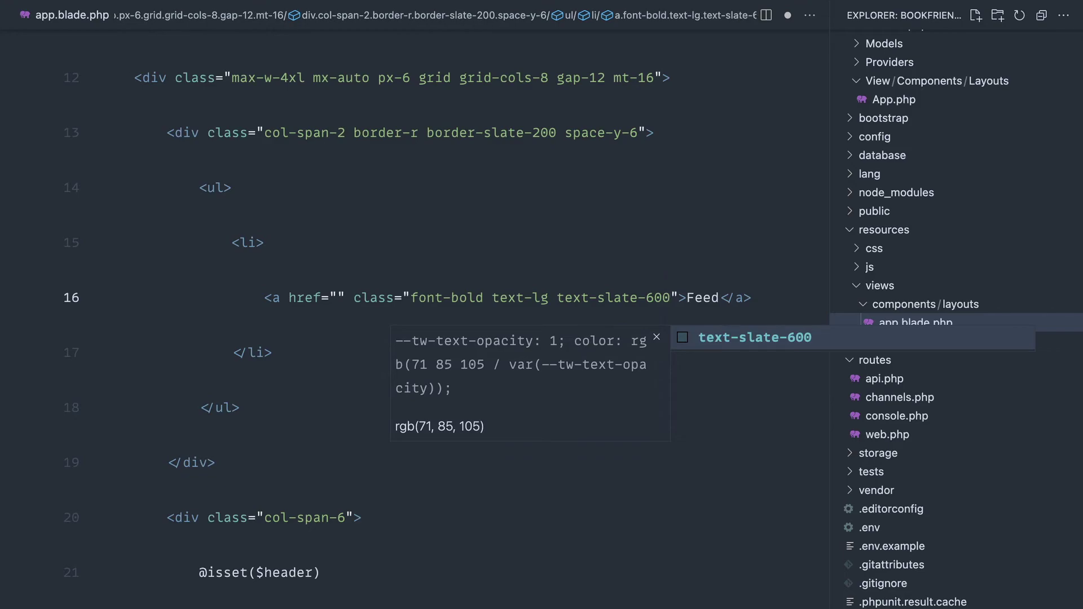
pyautogui.write(' hover:text')
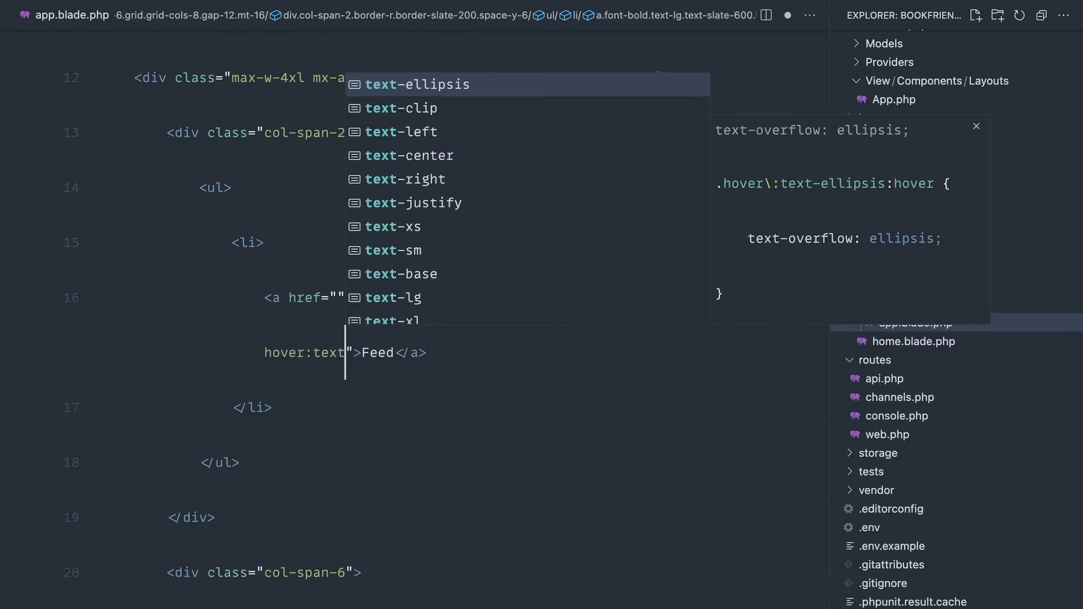
pyautogui.write('-slate-800')
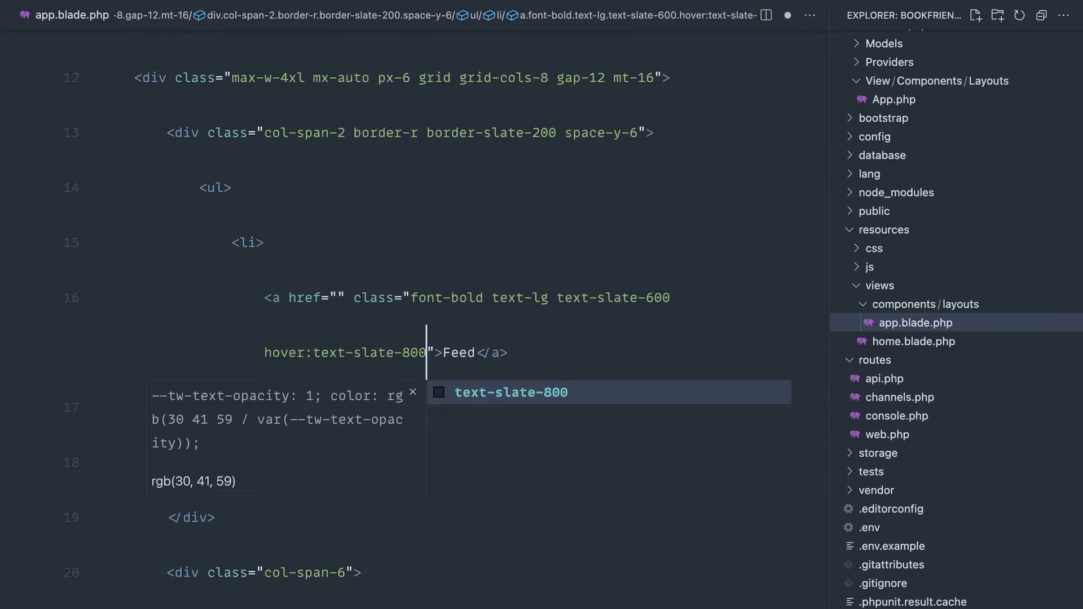
pyautogui.write(' block ')
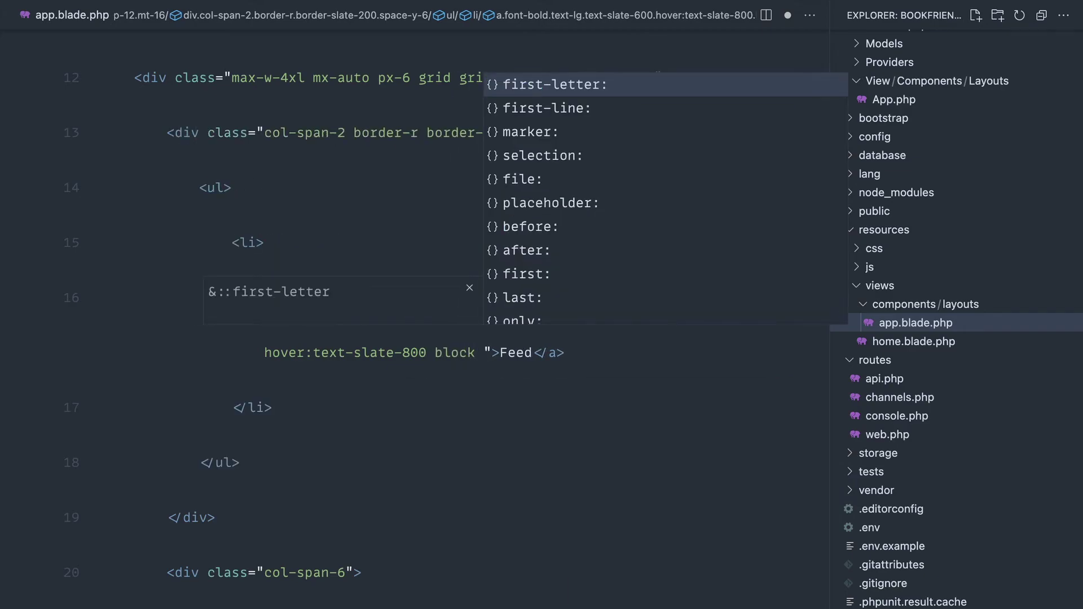
pyautogui.write('py-1')
pyautogui.press('Escape')
pyautogui.hotkey('ctrl', 's')
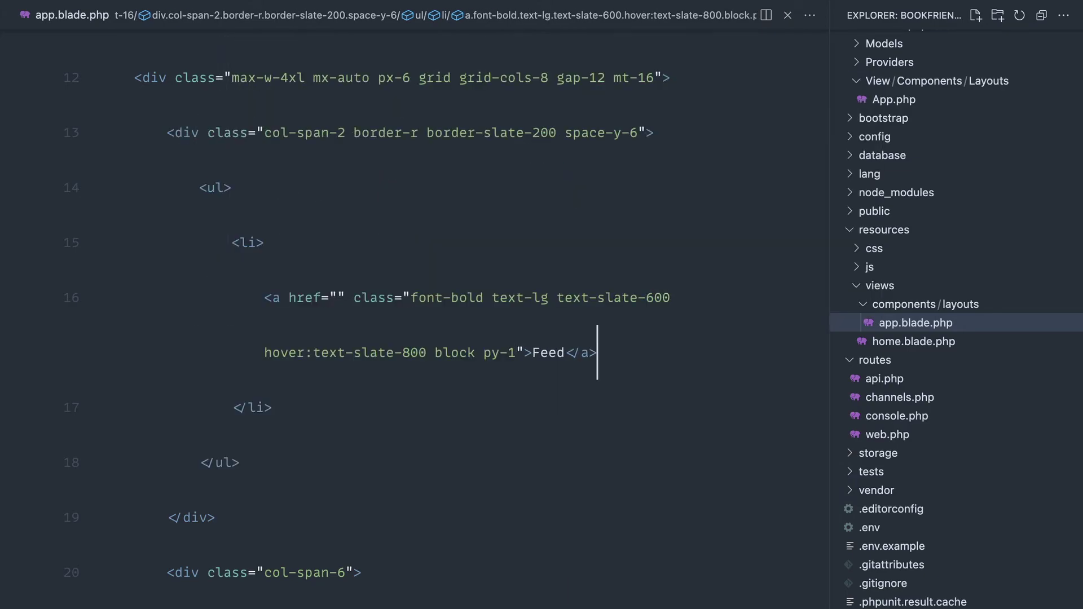
# Reload the browser to check the styled Feed link
pyautogui.moveTo(483, 352); pyautogui.dragTo(518, 351)
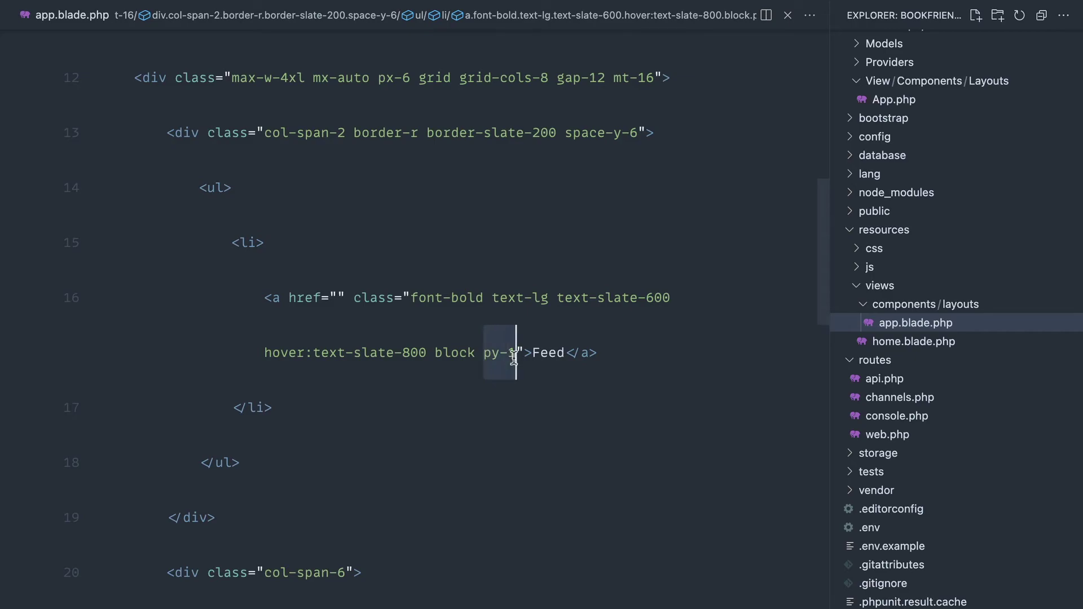
pyautogui.click(672, 358)
pyautogui.press('super+Tab')
pyautogui.press('super+r')
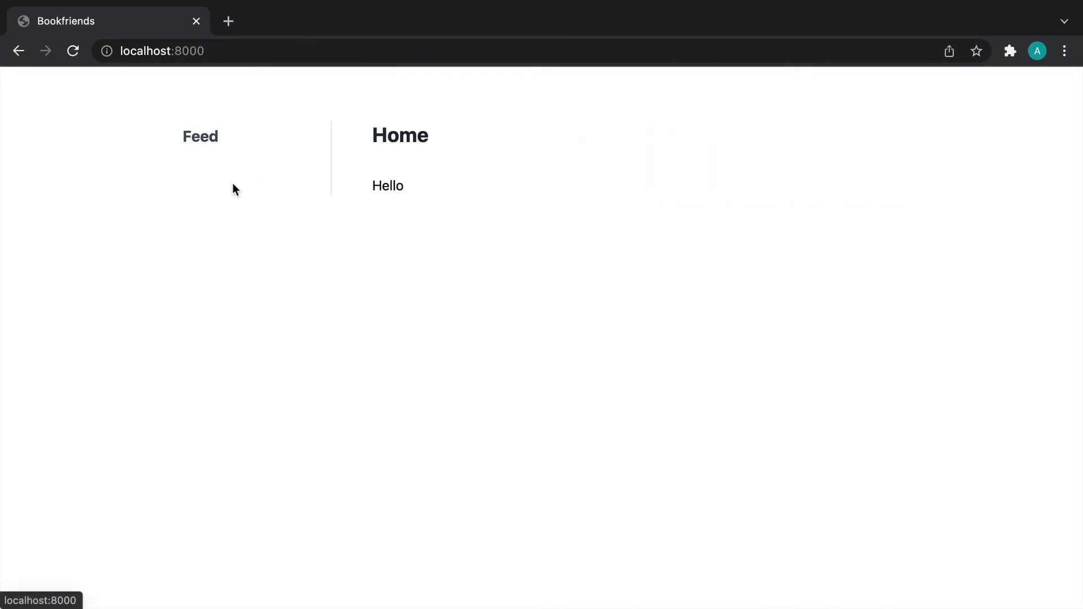
# Duplicate the Feed list item above the original and fix its indentation
pyautogui.press('super+Tab')
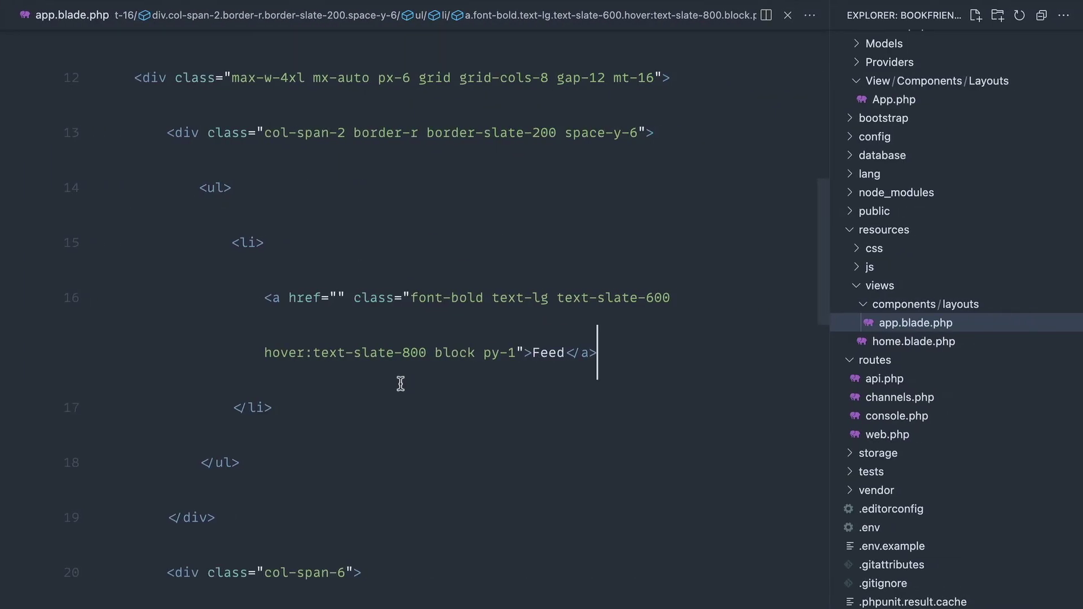
pyautogui.press('Down')
pyautogui.hotkey('shift', 'Up')
pyautogui.hotkey('shift', 'Up')
pyautogui.hotkey('shift', 'Up')
pyautogui.press('super+c')
pyautogui.press('Up')
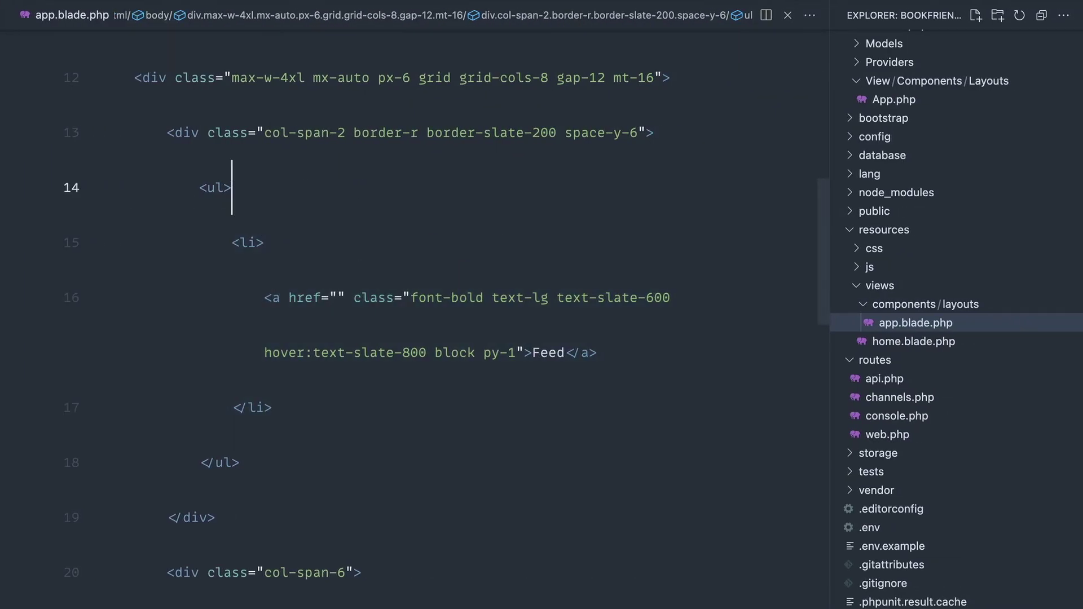
pyautogui.press('super+v')
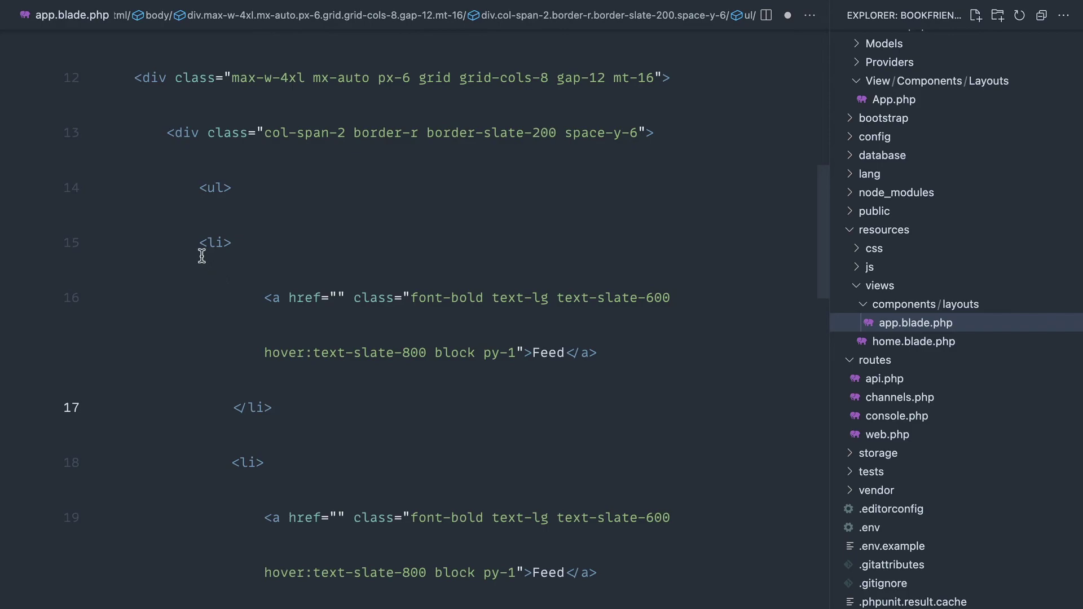
pyautogui.click(201, 256)
pyautogui.press('Tab')
# Make the top copy read Alex inside a span tag, save, and check the browser
pyautogui.doubleClick(548, 353)
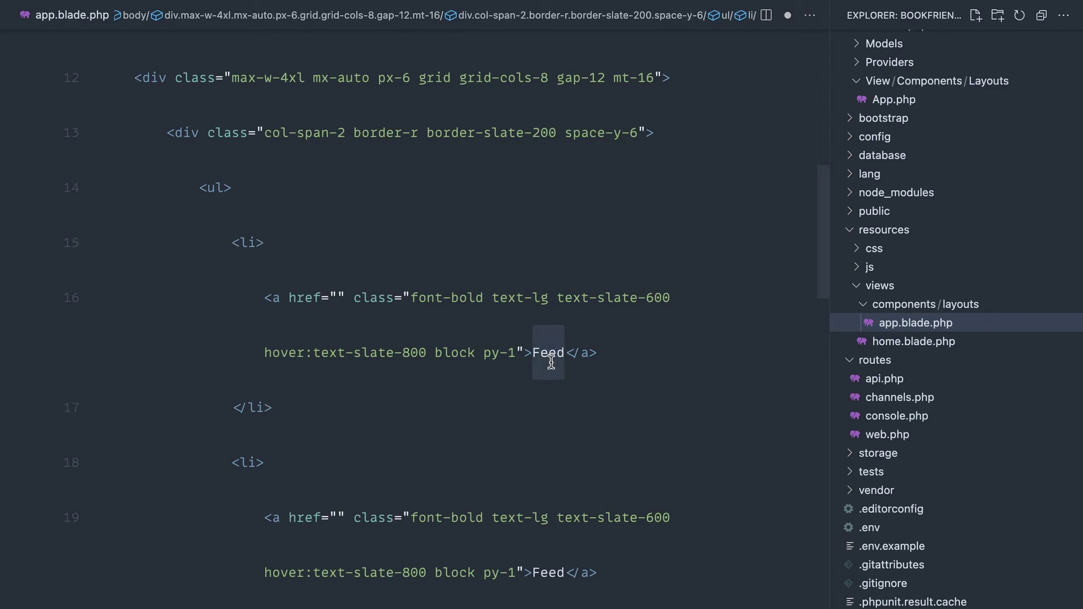
pyautogui.write('Alex')
pyautogui.press('super+s')
pyautogui.press('Down')
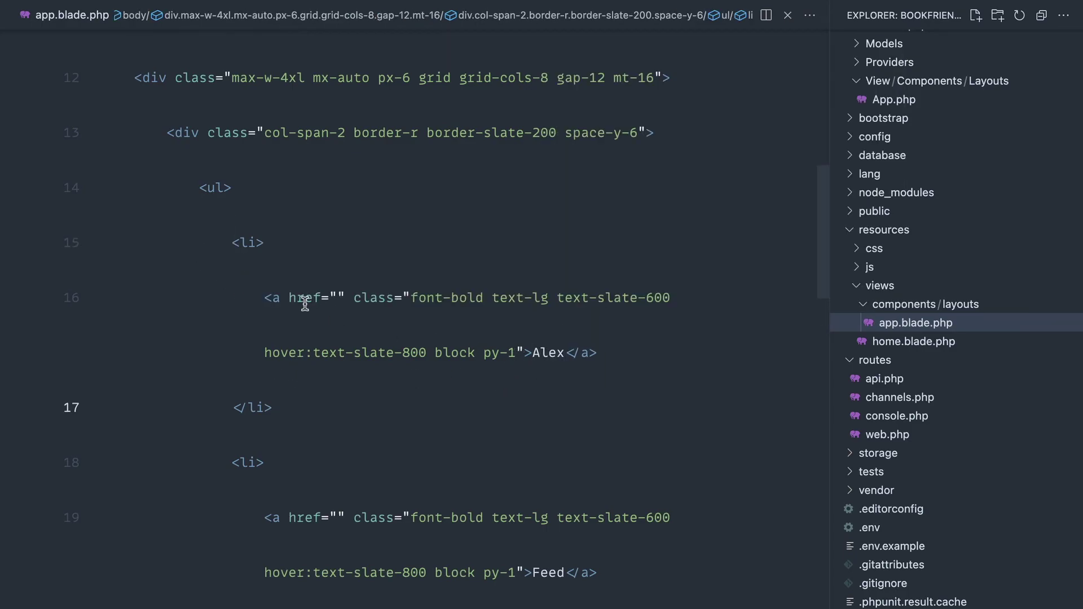
pyautogui.click(281, 298)
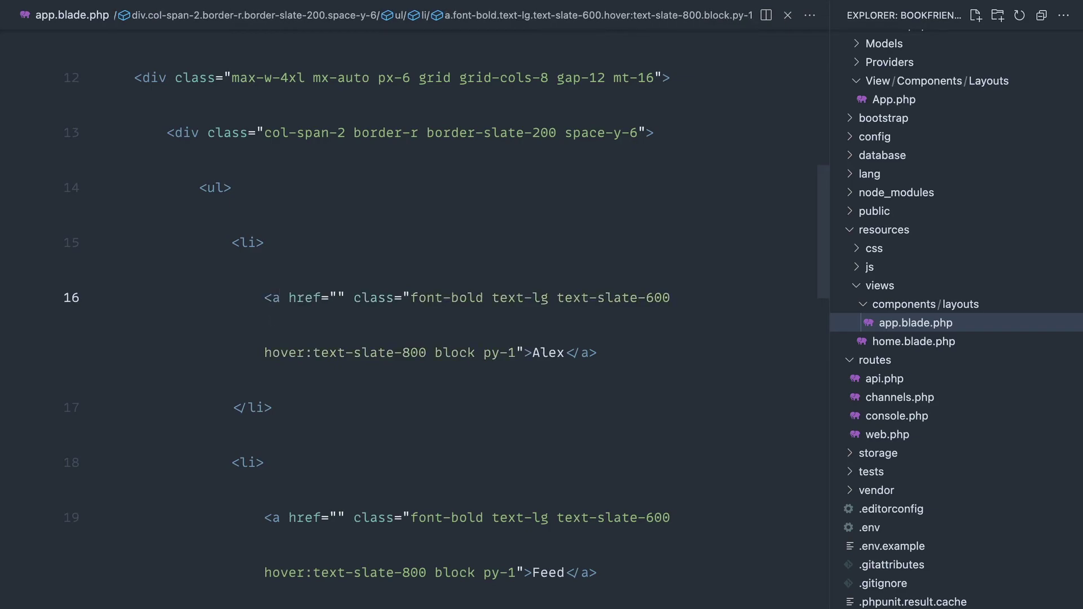
pyautogui.press('super+shift+u')
pyautogui.write('span')
pyautogui.press('Return')
pyautogui.press('super+Tab')
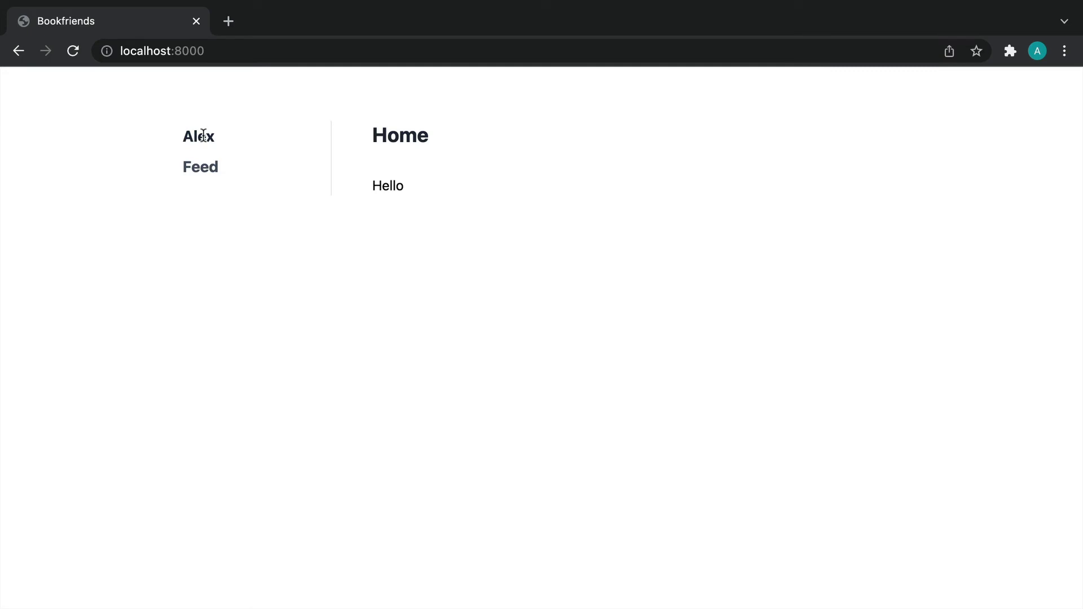
# Paste a copy of the sidebar list below the original, after a blank line
pyautogui.press('super+Tab')
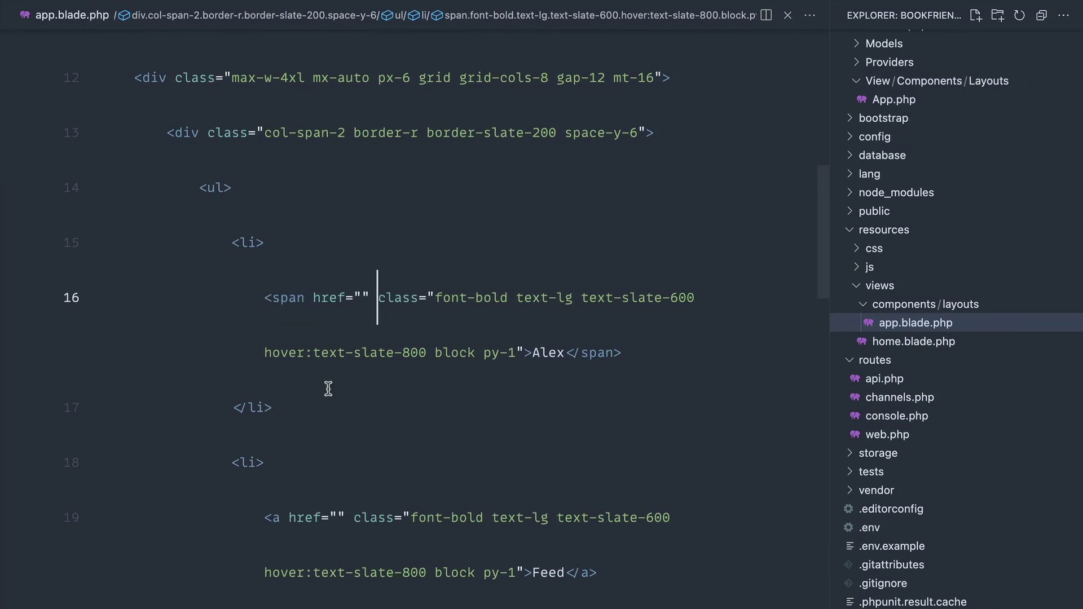
pyautogui.scroll(-5, 328, 388)
pyautogui.moveTo(280, 415); pyautogui.dragTo(198, 112)
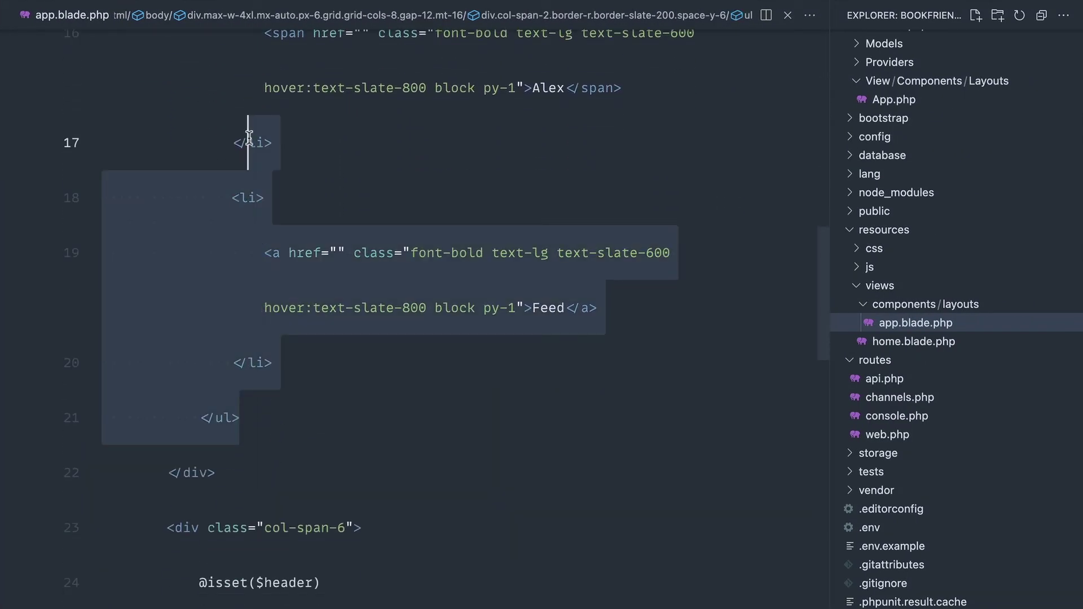
pyautogui.hotkey('ctrl', 'c')
pyautogui.press('Right')
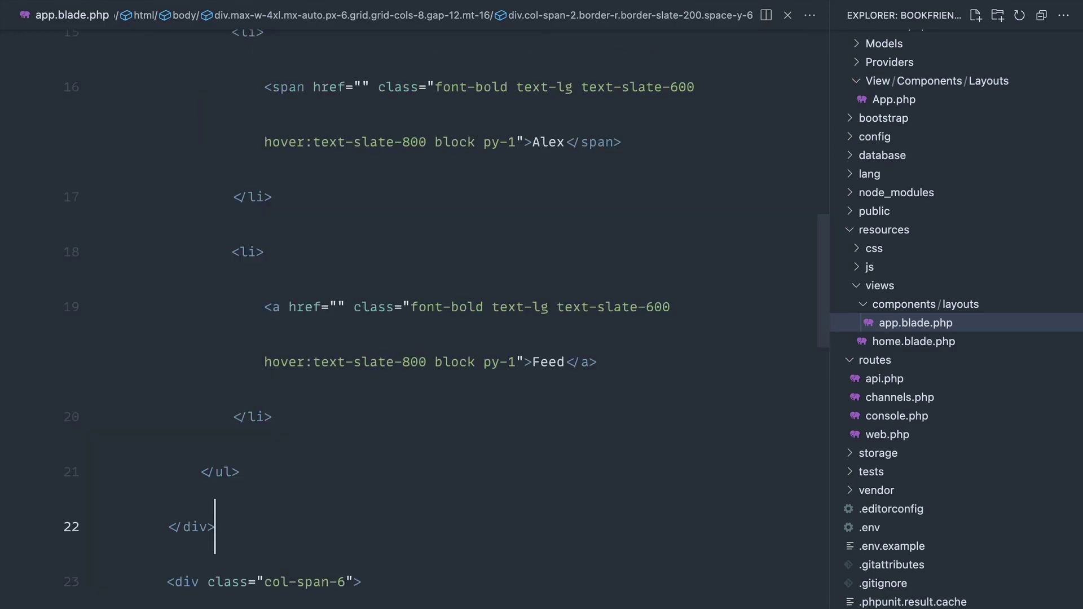
pyautogui.press('Up')
pyautogui.press('Return')
pyautogui.press('Return')
pyautogui.hotkey('ctrl', 'v')
pyautogui.scroll(2, 341, 150)
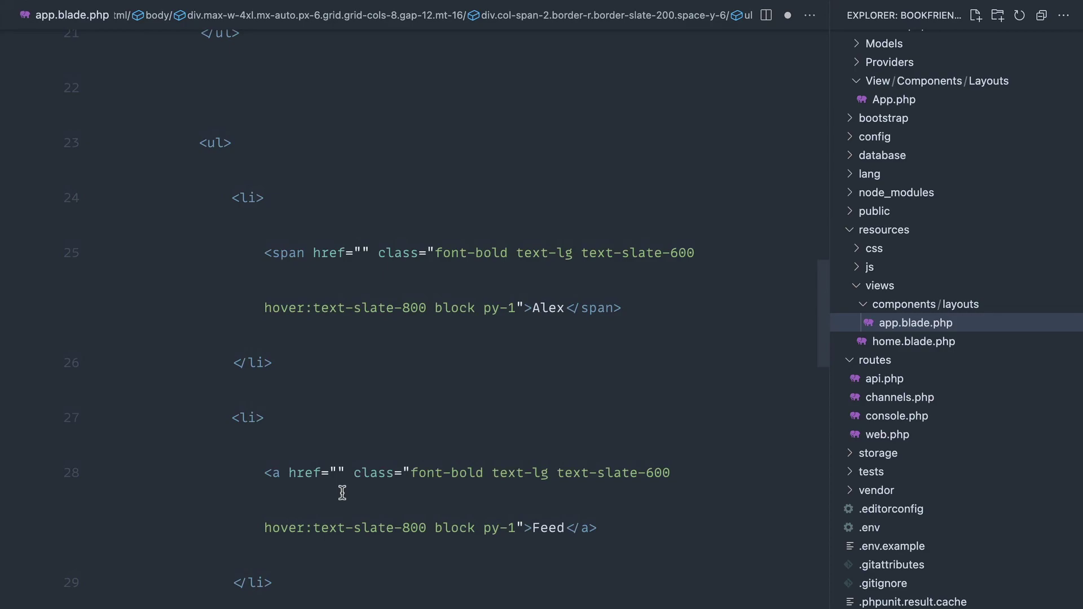
# Reduce the copied list to a single My books item, save, and check the browser
pyautogui.moveTo(313, 363); pyautogui.dragTo(226, 195)
pyautogui.press('BackSpace')
pyautogui.press('BackSpace')
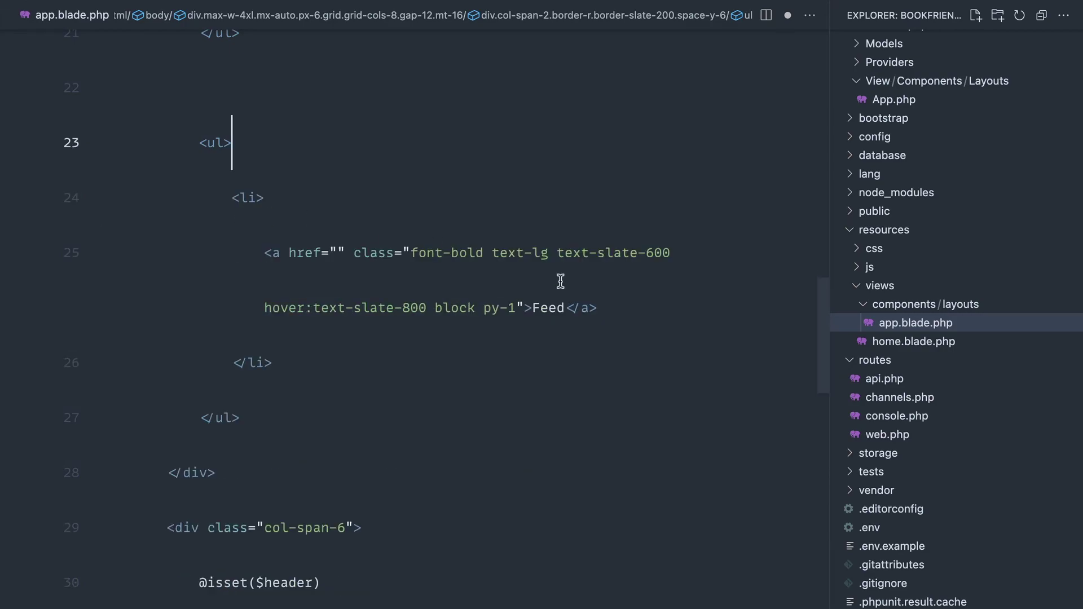
pyautogui.doubleClick(556, 307)
pyautogui.write('My book')
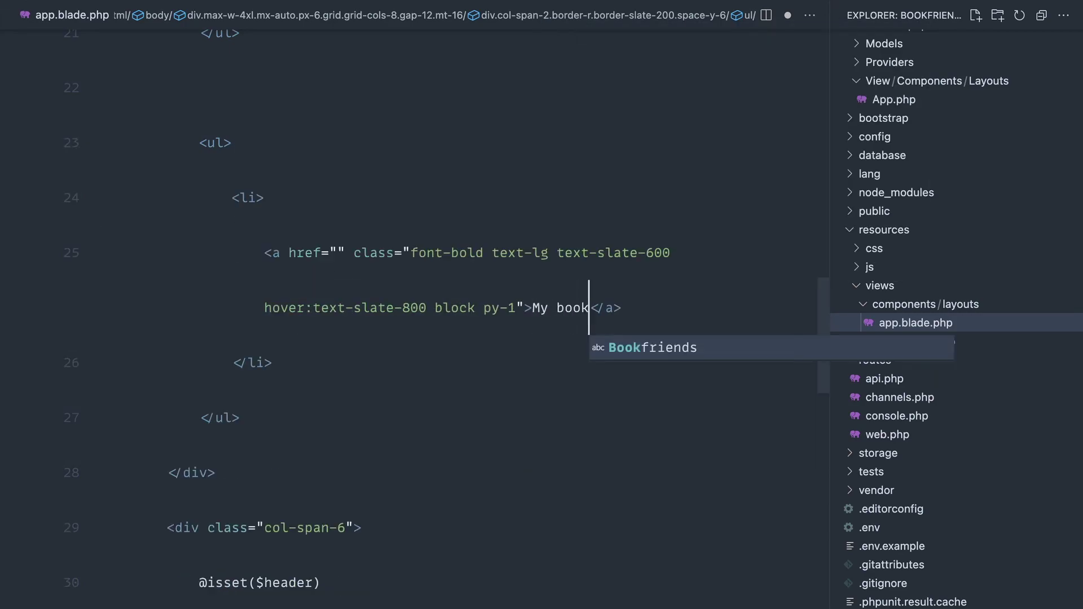
pyautogui.write('s')
pyautogui.scroll(3, 640, 244)
pyautogui.scroll(2, 640, 245)
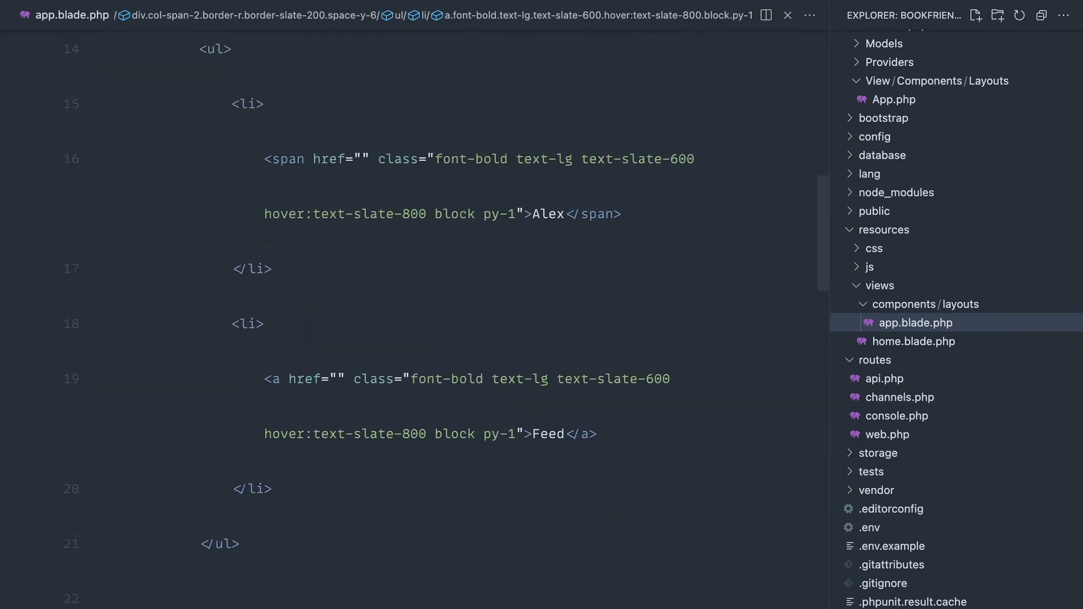
pyautogui.scroll(2, 640, 244)
pyautogui.moveTo(571, 200); pyautogui.dragTo(637, 192)
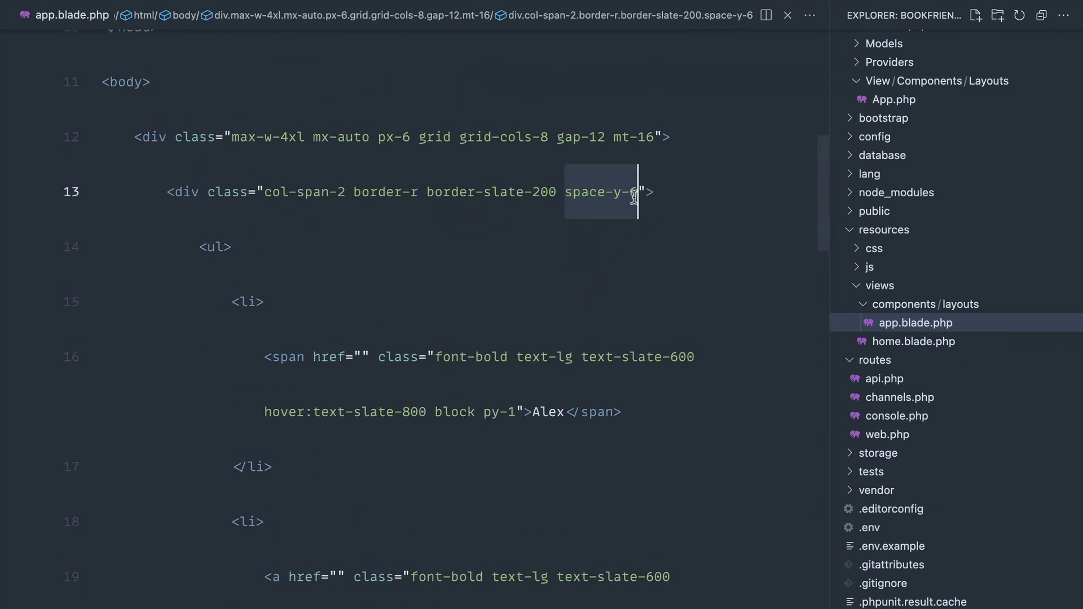
pyautogui.click(695, 194)
pyautogui.hotkey('ctrl', 'Left')
pyautogui.hotkey('ctrl', 'r')
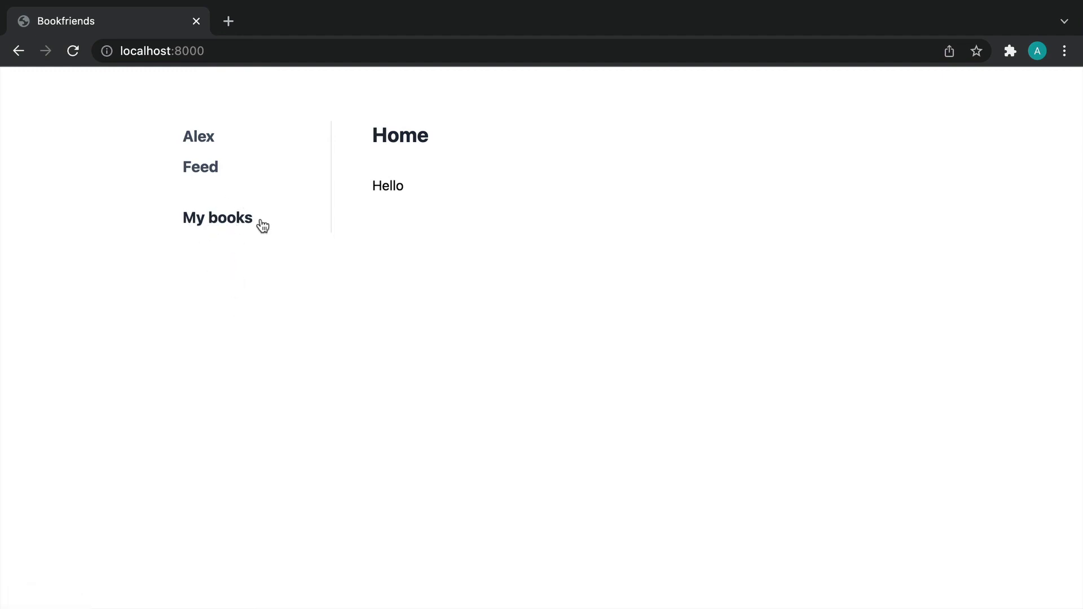
pyautogui.hotkey('ctrl', 'Right')
pyautogui.scroll(-5, 428, 428)
pyautogui.scroll(-3, 428, 428)
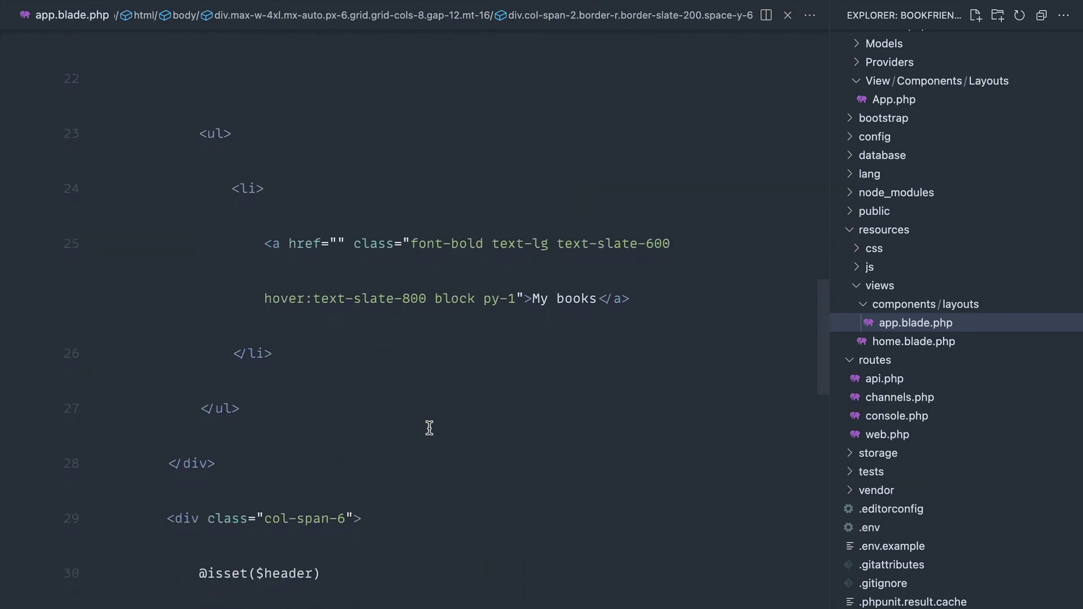
pyautogui.scroll(-1, 429, 428)
pyautogui.scroll(1, 296, 317)
pyautogui.moveTo(242, 368); pyautogui.dragTo(183, 114)
pyautogui.scroll(1, 198, 111)
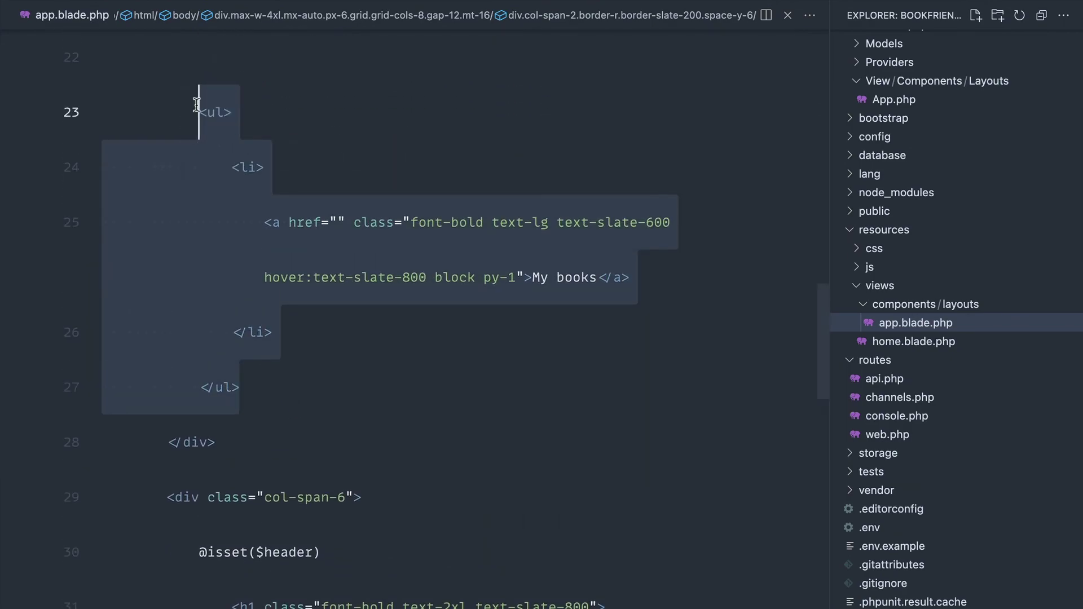
# Duplicate the My books list as a Logout list, save, and verify it in the browser
pyautogui.click(240, 387)
pyautogui.press('Return')
pyautogui.hotkey('ctrl', 'v')
pyautogui.scroll(-1, 453, 248)
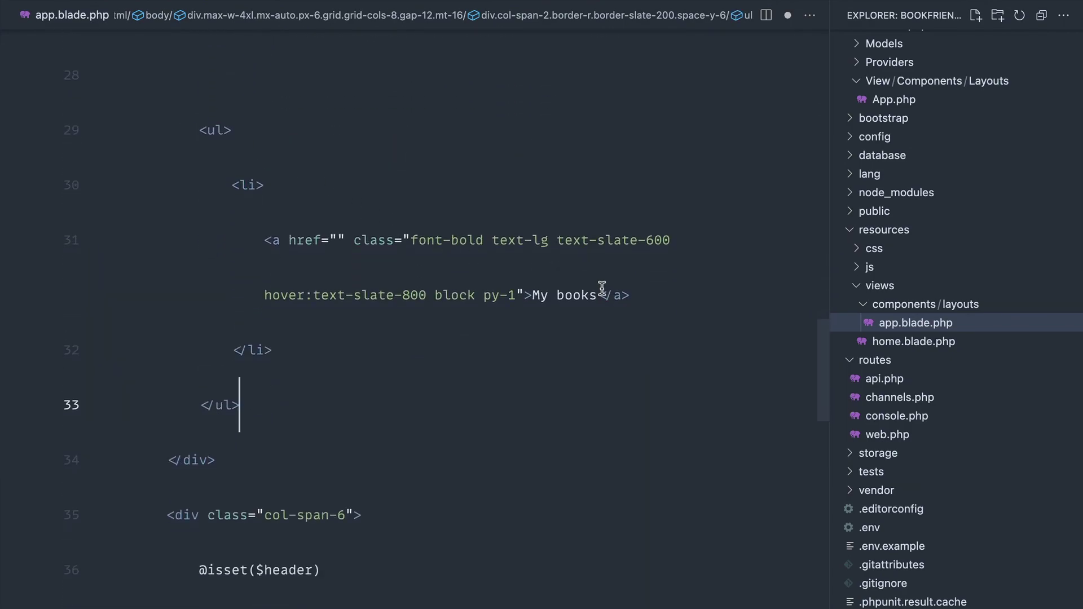
pyautogui.moveTo(601, 288); pyautogui.dragTo(533, 295)
pyautogui.write('Logo')
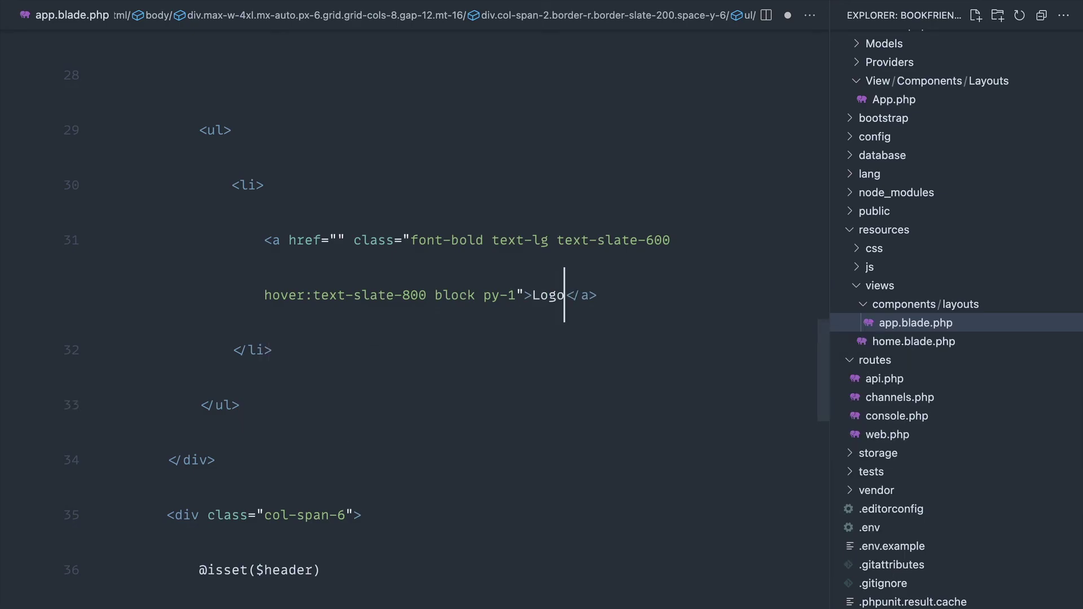
pyautogui.write('ut')
pyautogui.hotkey('ctrl', 's')
pyautogui.hotkey('alt', 'Tab')
pyautogui.hotkey('ctrl', 'r')
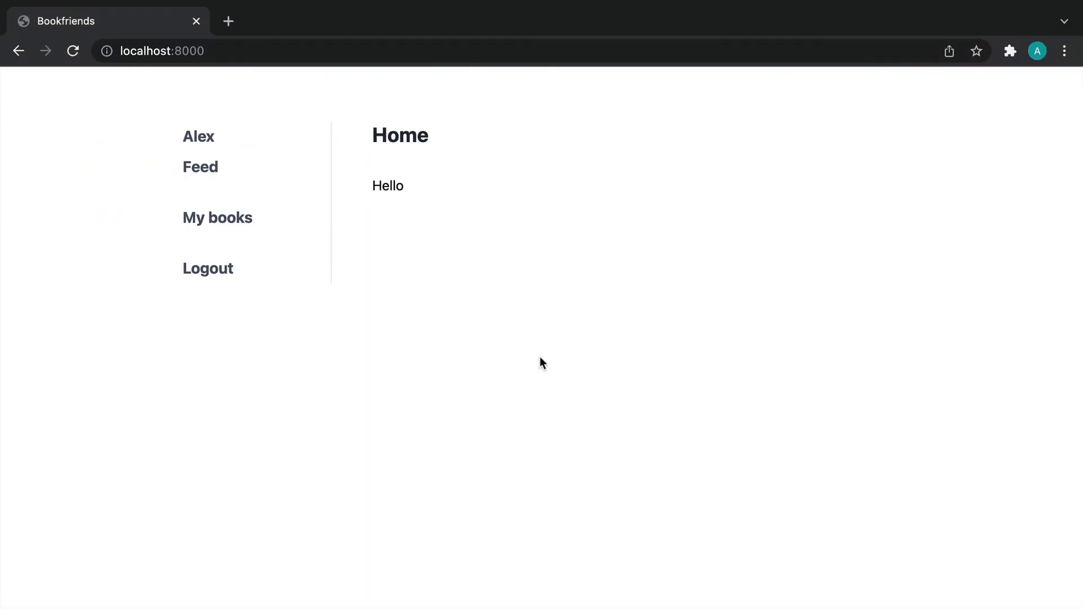
pyautogui.moveTo(213, 98); pyautogui.dragTo(586, 351)
pyautogui.click(586, 350)
pyautogui.hotkey('alt', 'Tab')
# Bring up home.blade.php with quick file search and review its markup
pyautogui.hotkey('ctrl', 'p')
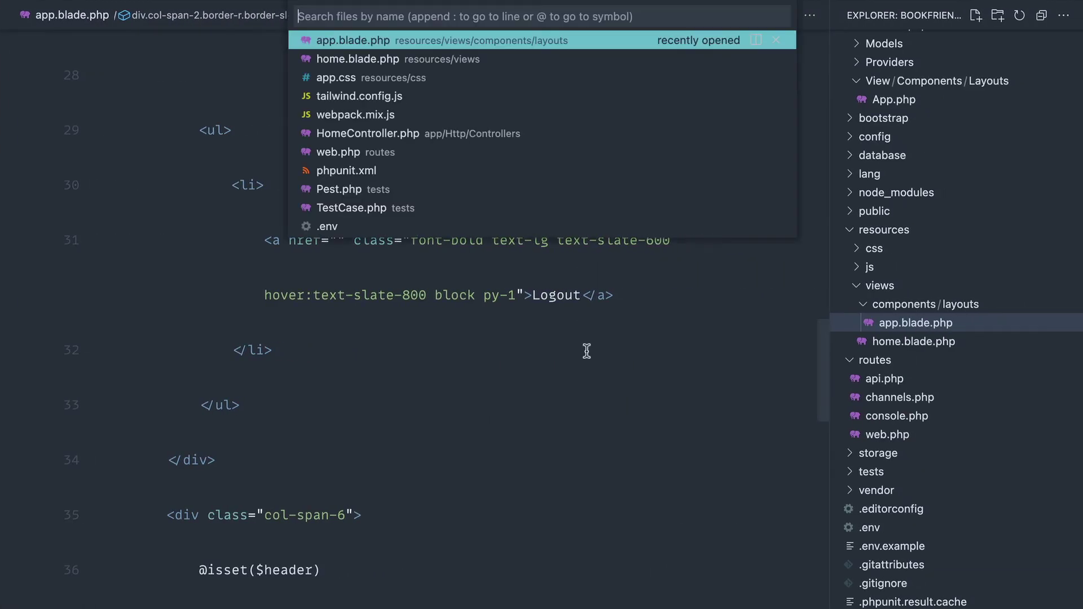
pyautogui.write('home')
pyautogui.press('Return')
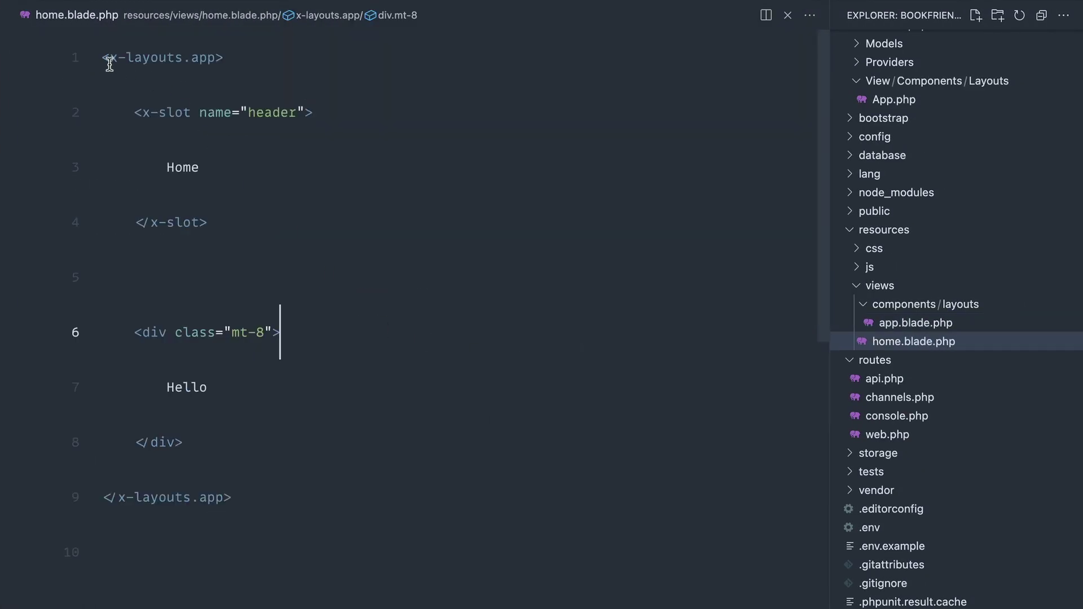
pyautogui.moveTo(103, 62); pyautogui.dragTo(308, 510)
pyautogui.click(312, 512)
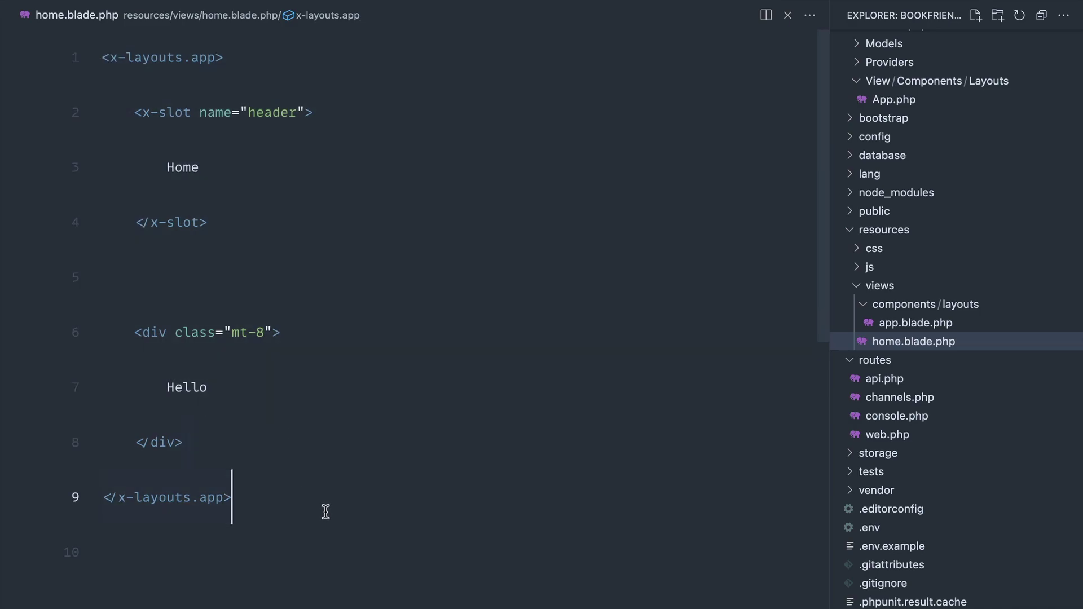